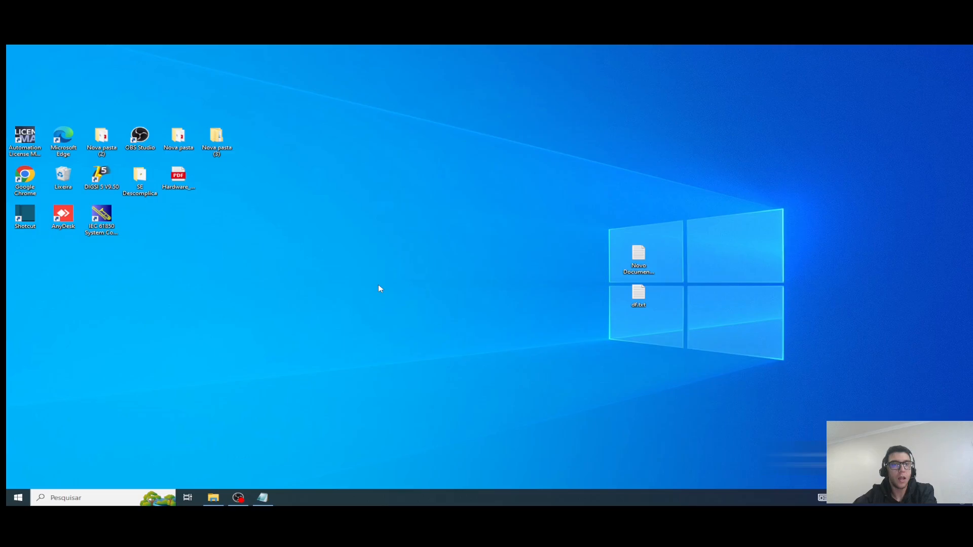
Step: Open the project file SE Descomplica.dp5v95 from the SE Descomplica desktop folder
{"action": "double_click", "coordinate": [140, 178]}
{"action": "double_click", "coordinate": [223, 267]}
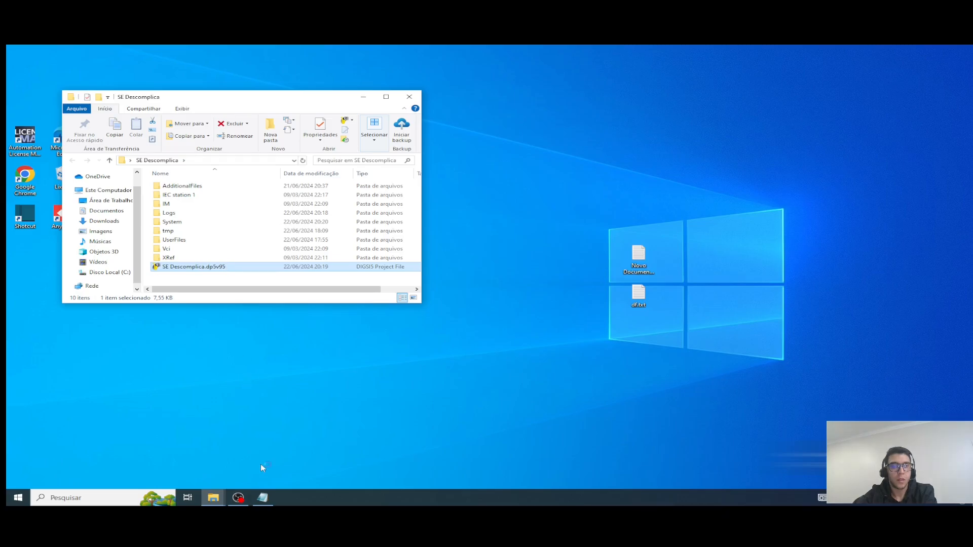
Step: Switch to Notepad, minimize the folder window and examine the noted 7UT85 product code while the project loads
{"action": "left_click", "coordinate": [264, 498]}
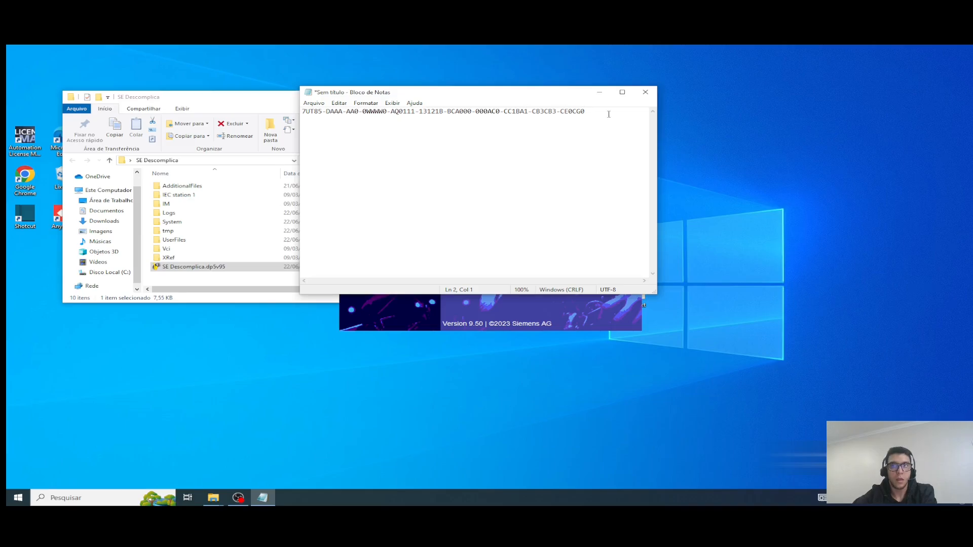
{"action": "left_click_drag", "start_coordinate": [586, 111], "coordinate": [303, 112]}
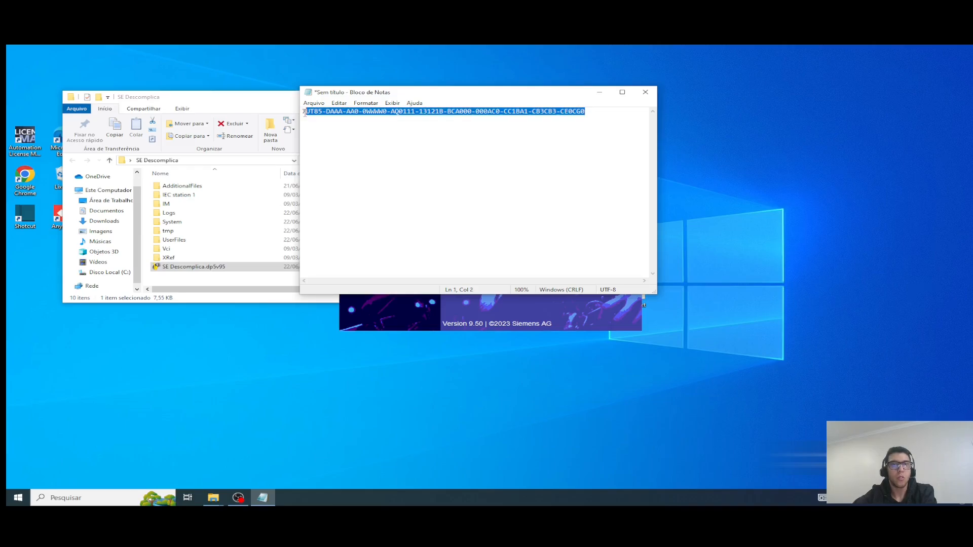
{"action": "left_click", "coordinate": [332, 124]}
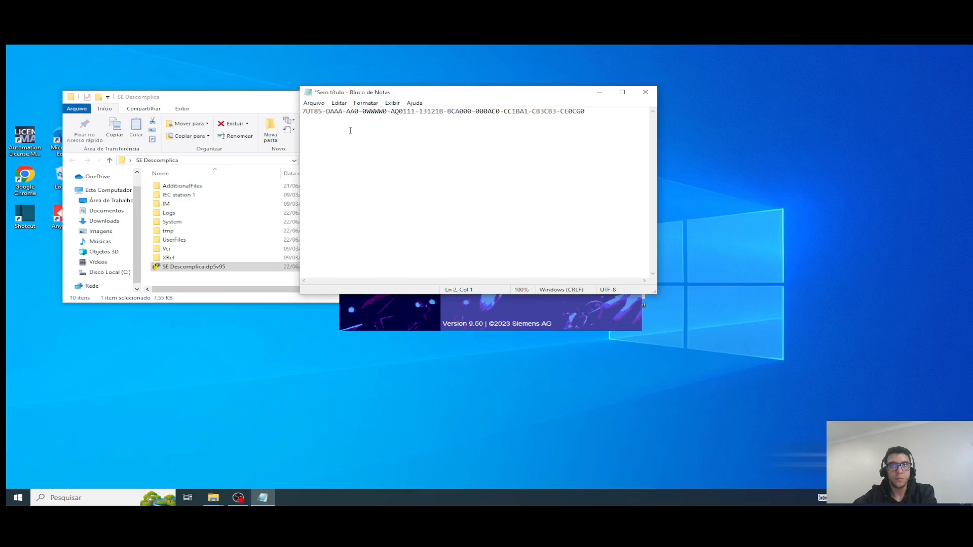
{"action": "left_click", "coordinate": [197, 108]}
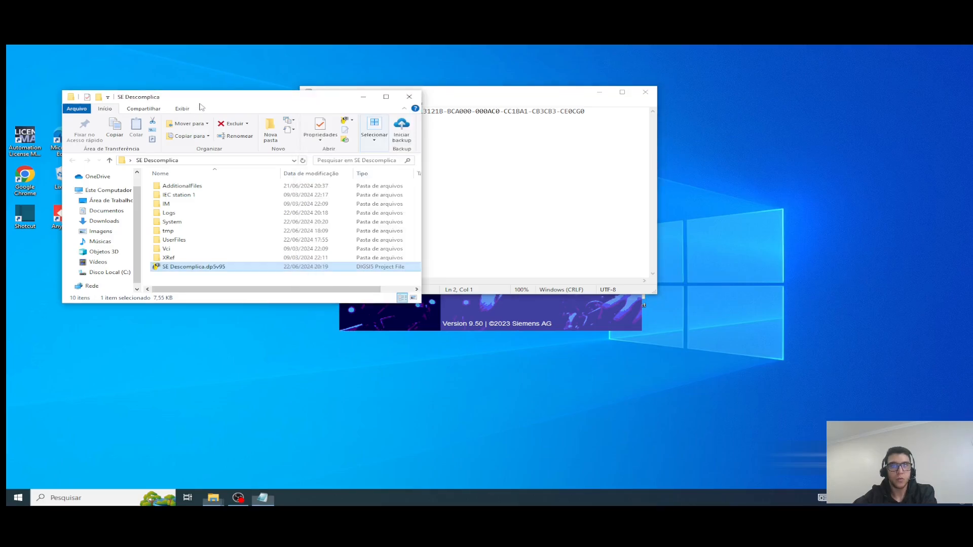
{"action": "left_click", "coordinate": [358, 101]}
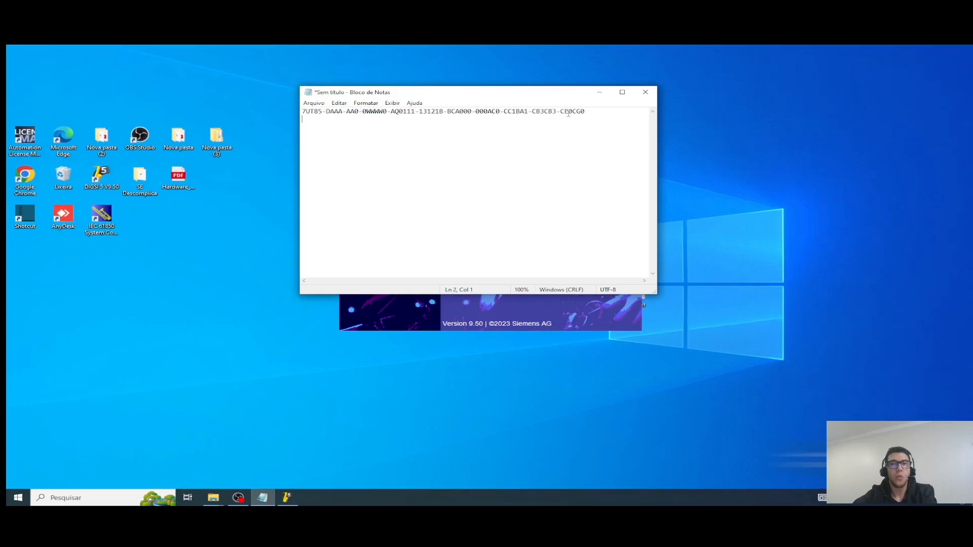
{"action": "left_click_drag", "start_coordinate": [585, 111], "coordinate": [301, 113]}
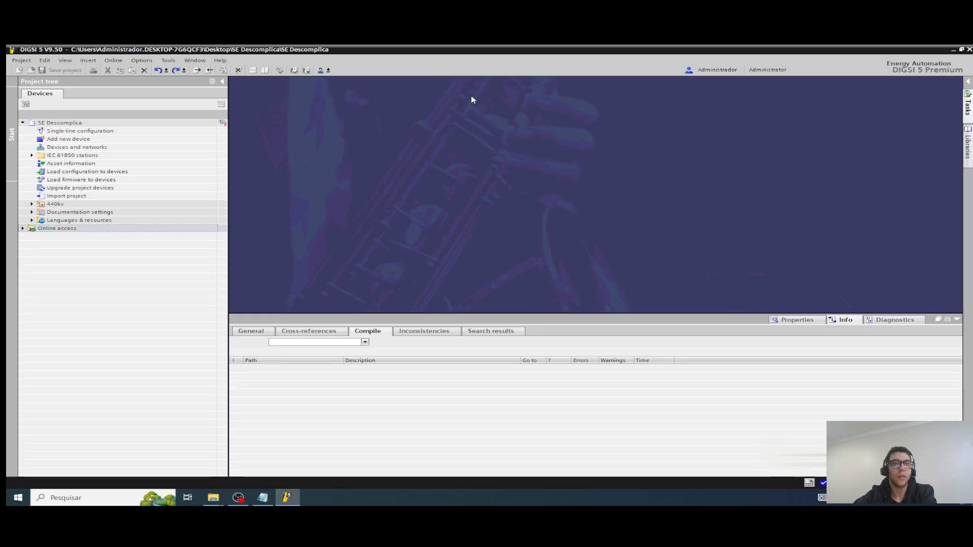
Step: Expand 440kv, AZ and UPCA_TR1 in the project tree and open the Device information of UPCA_TR1
{"action": "left_click", "coordinate": [50, 205]}
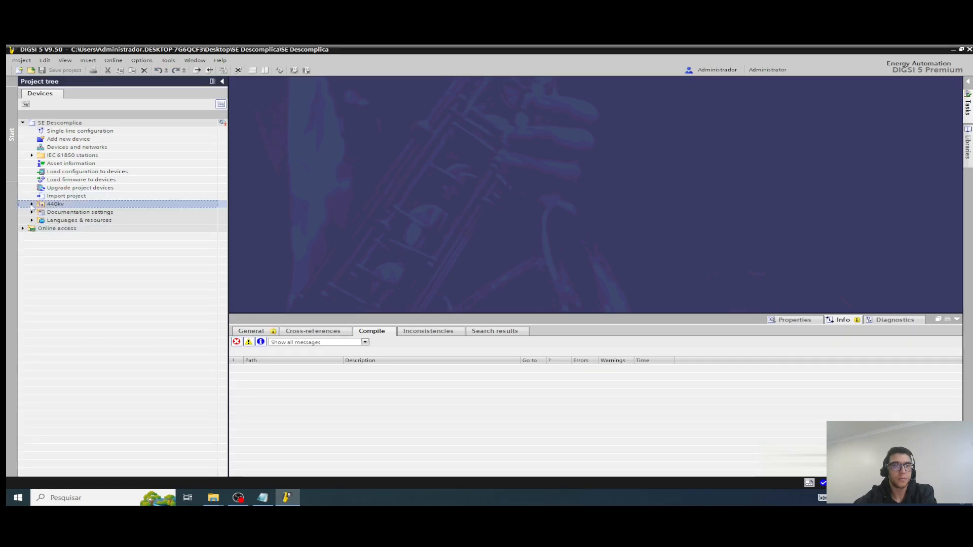
{"action": "left_click", "coordinate": [31, 203]}
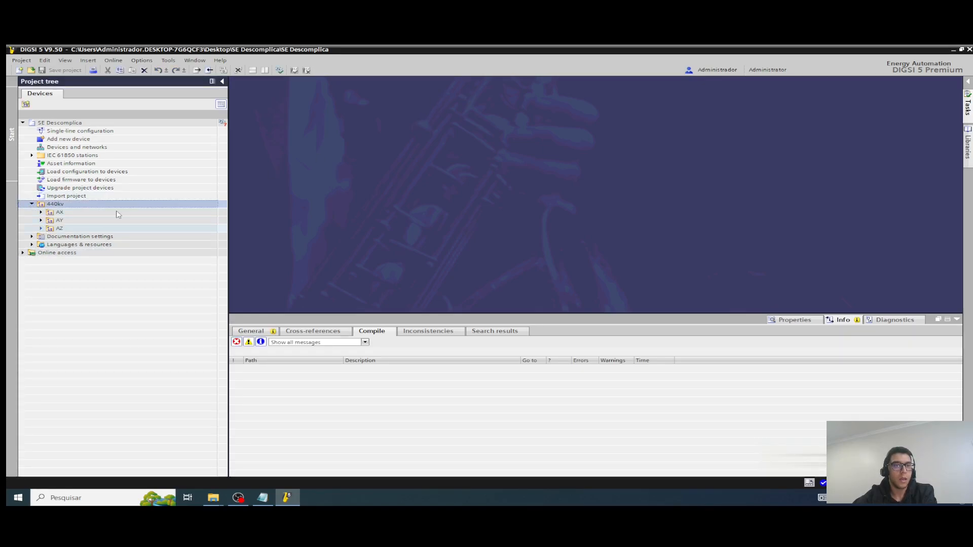
{"action": "left_click", "coordinate": [41, 228]}
{"action": "left_click", "coordinate": [50, 238]}
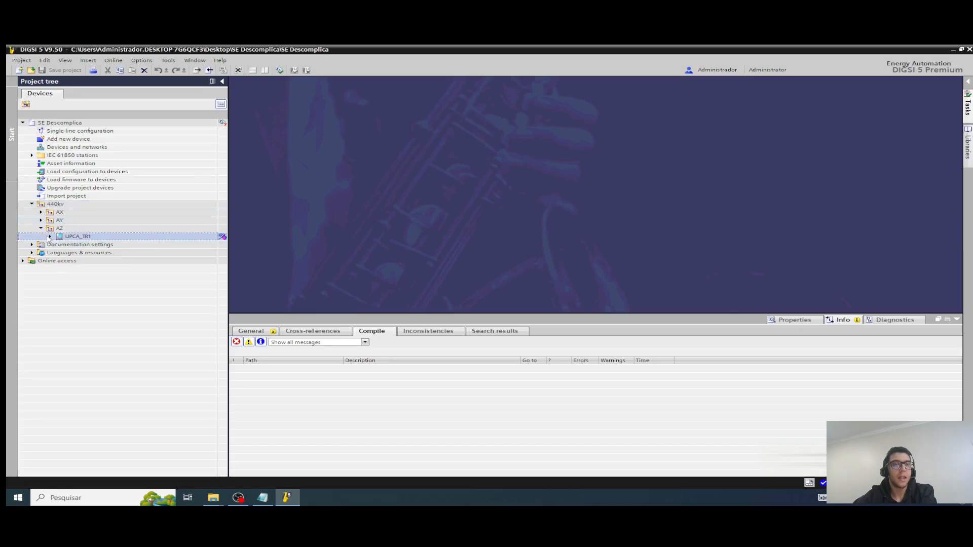
{"action": "left_click", "coordinate": [49, 236]}
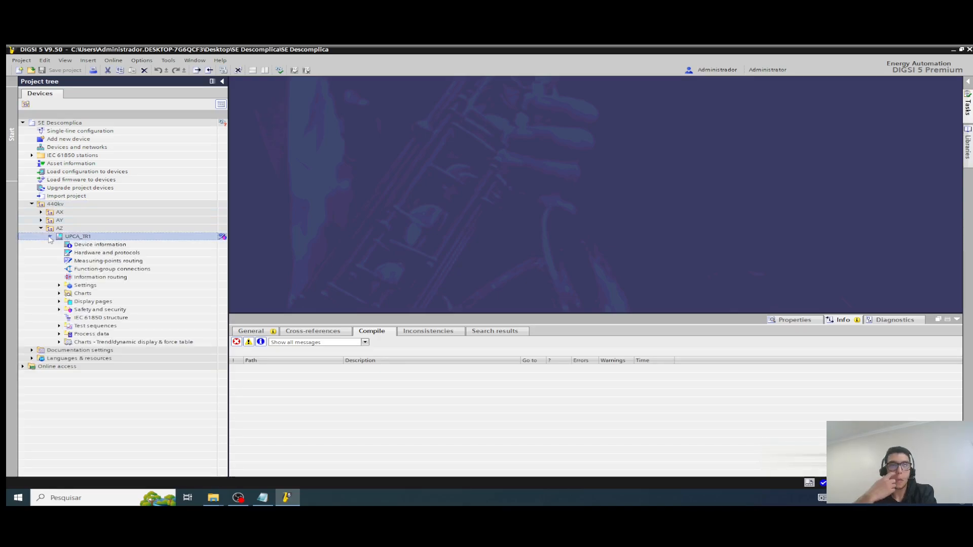
{"action": "double_click", "coordinate": [73, 244]}
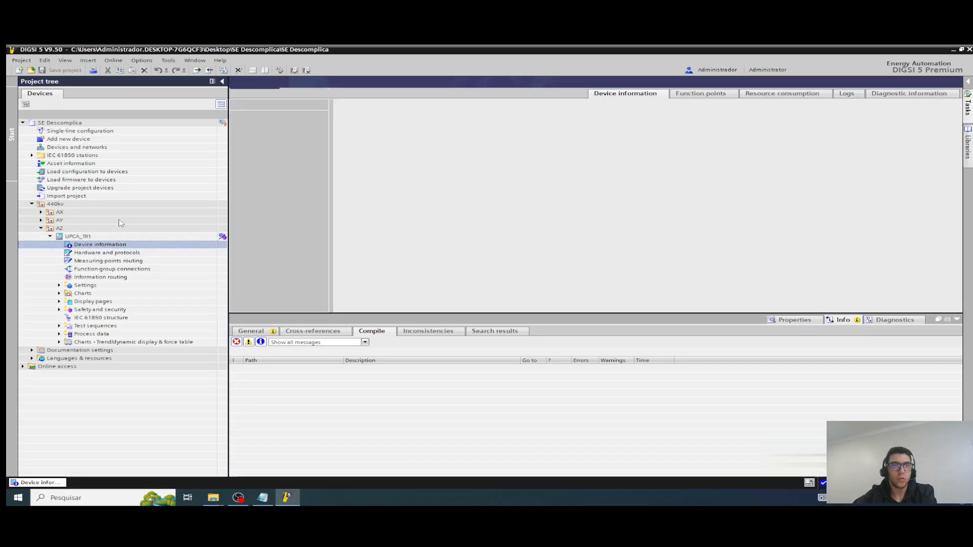
Step: Copy the product code of UPCA_TR1 and paste it on a line below the noted code in Notepad
{"action": "left_click_drag", "start_coordinate": [668, 219], "coordinate": [399, 219]}
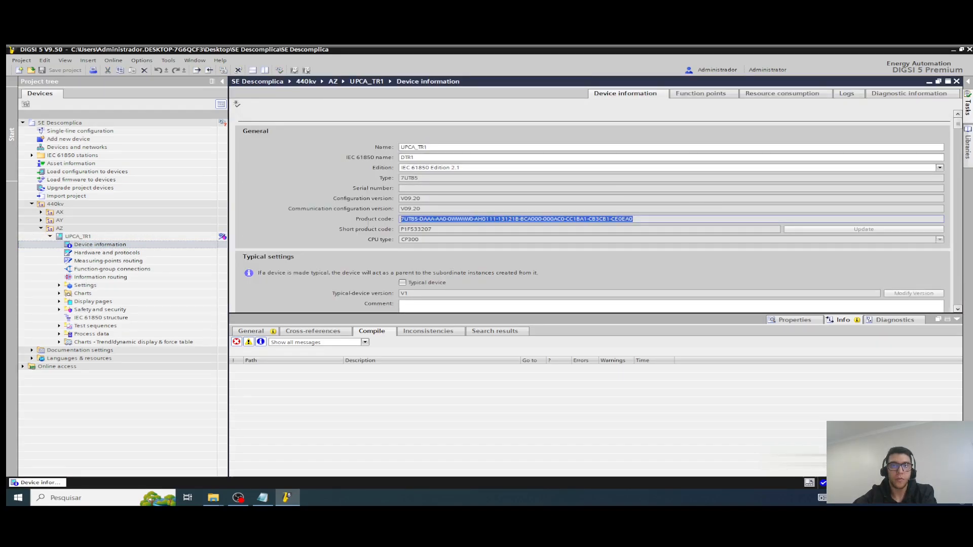
{"action": "right_click", "coordinate": [433, 222]}
{"action": "left_click", "coordinate": [449, 231]}
{"action": "left_click", "coordinate": [263, 497]}
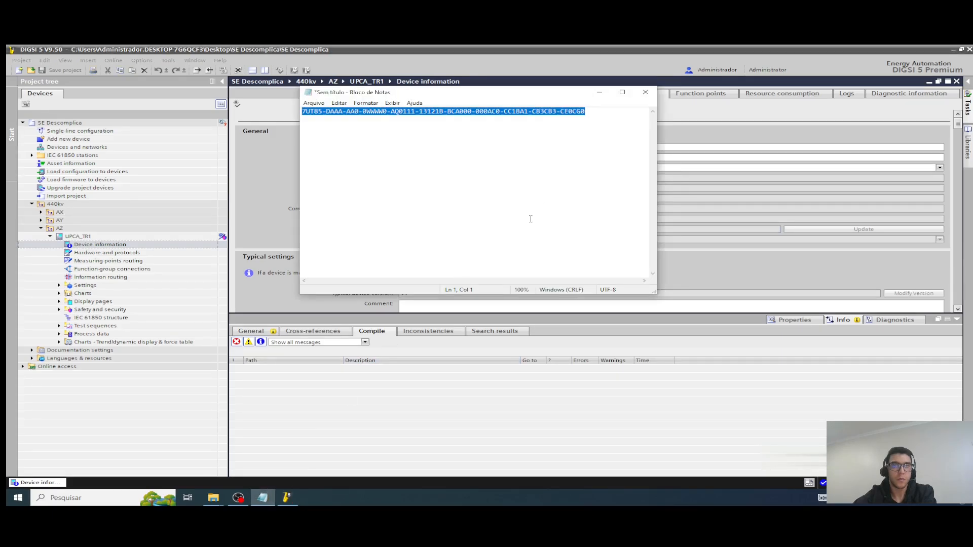
{"action": "left_click", "coordinate": [588, 125]}
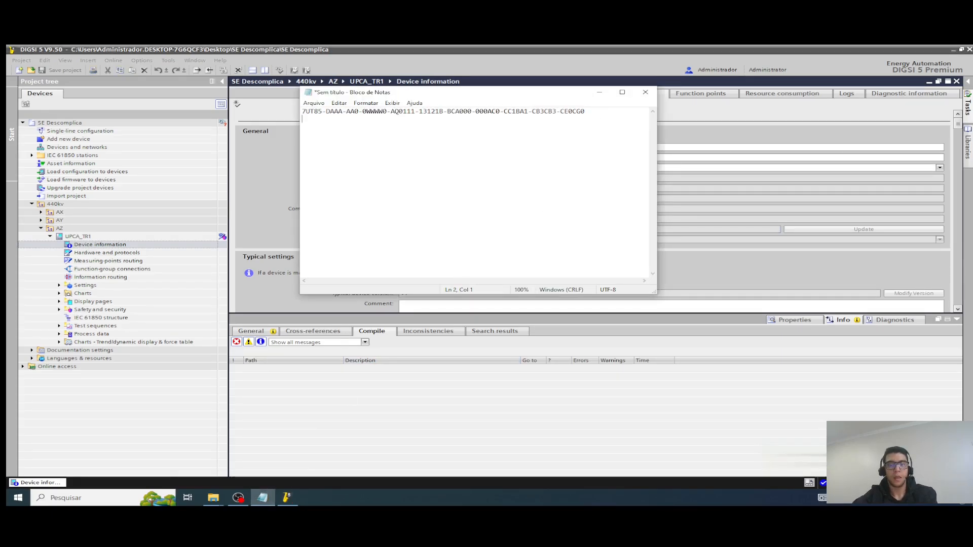
{"action": "key", "text": "Return"}
{"action": "key", "text": "ctrl+v"}
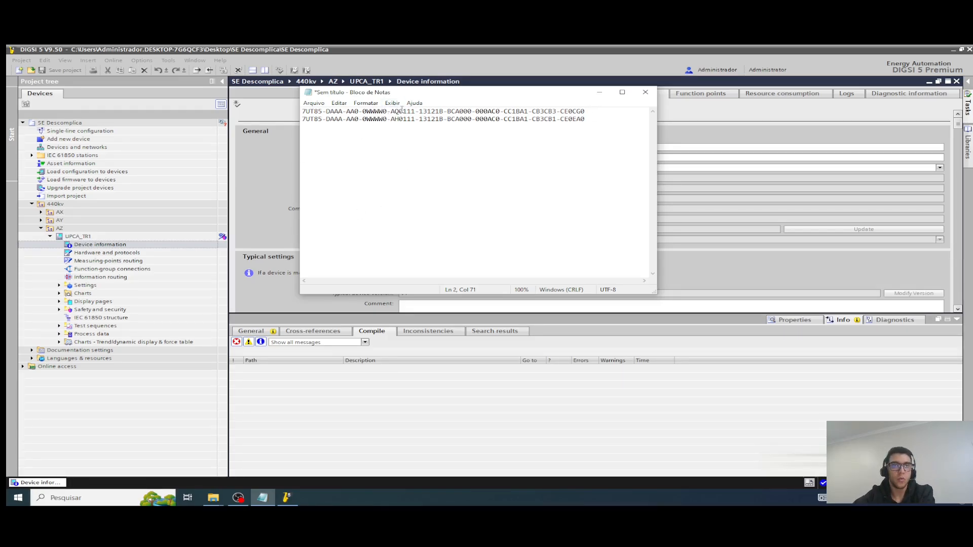
Step: Compare the two product codes in Notepad, highlighting the characters where they differ
{"action": "left_click_drag", "start_coordinate": [397, 120], "coordinate": [396, 113]}
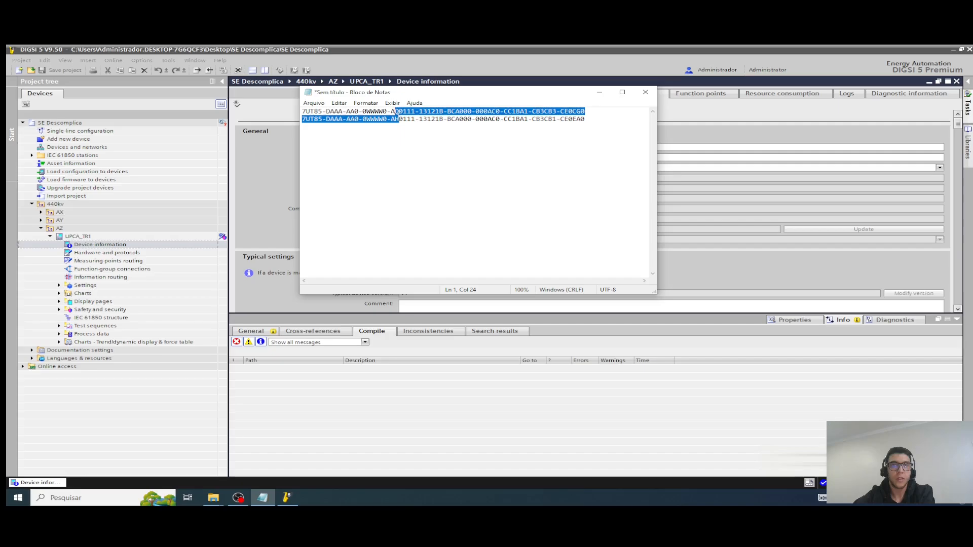
{"action": "left_click", "coordinate": [397, 120]}
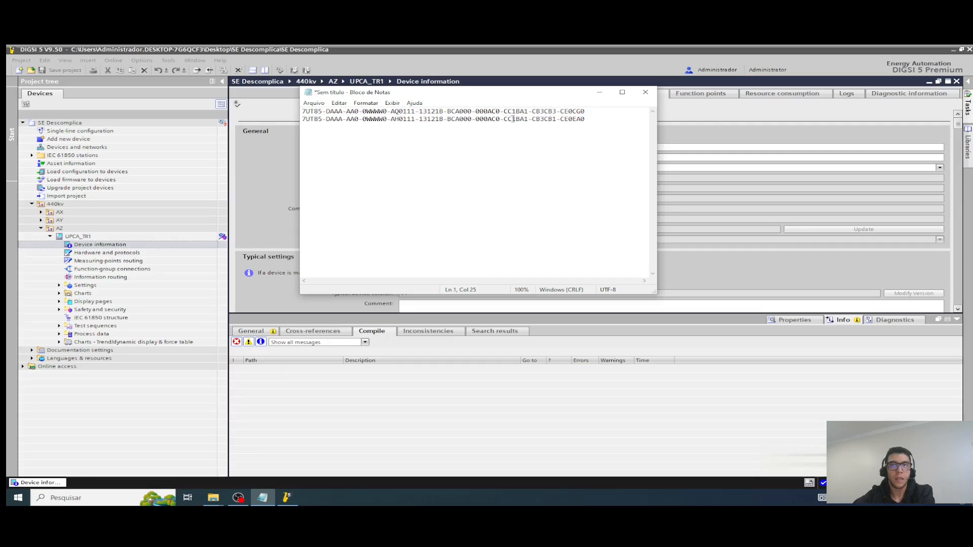
{"action": "key", "text": "shift+Left"}
{"action": "key", "text": "shift+Left"}
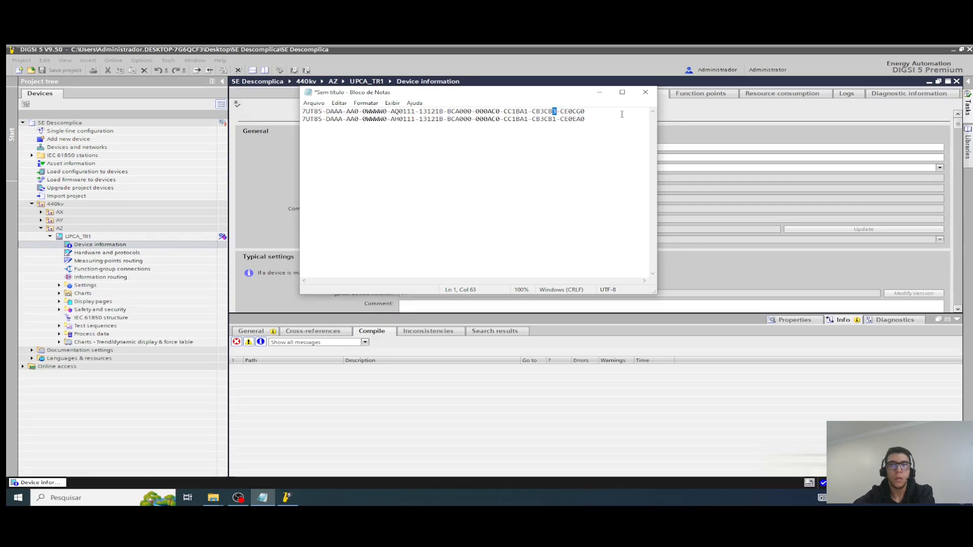
Step: Delete the pasted second product code from the Notepad document and minimize Notepad
{"action": "left_click_drag", "start_coordinate": [605, 122], "coordinate": [305, 122]}
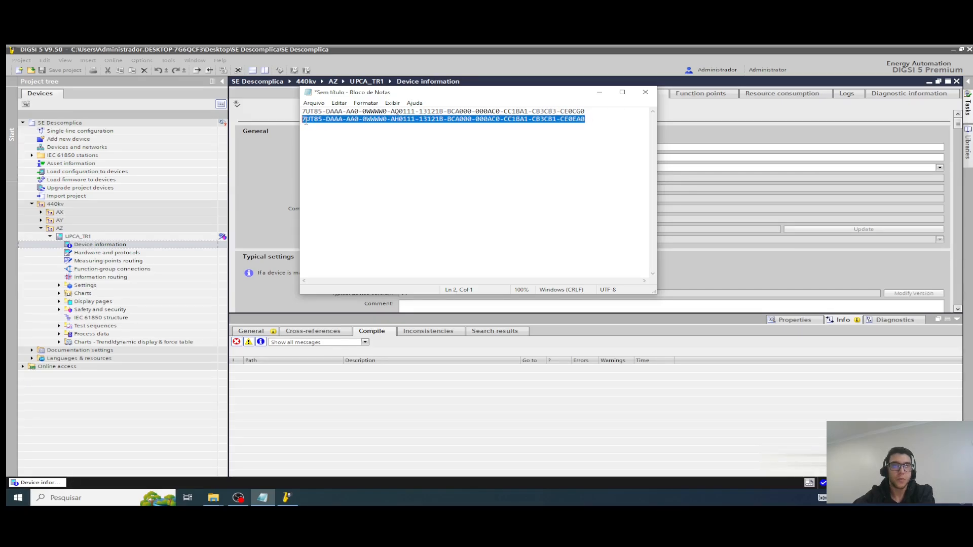
{"action": "key", "text": "BackSpace"}
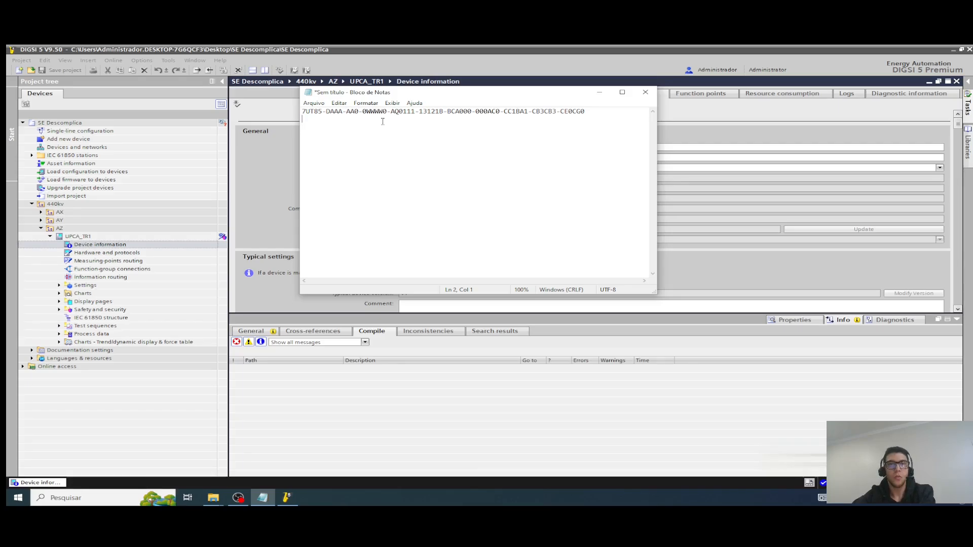
{"action": "left_click", "coordinate": [599, 93]}
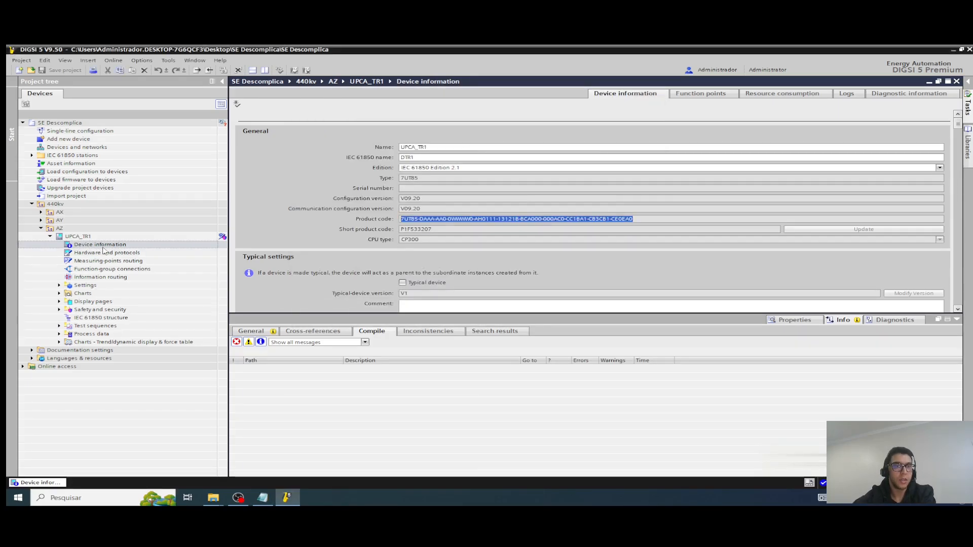
Step: Open Hardware and protocols of UPCA_TR1 and examine the noted product code in Notepad while it loads
{"action": "left_click", "coordinate": [77, 237]}
{"action": "left_click", "coordinate": [94, 245]}
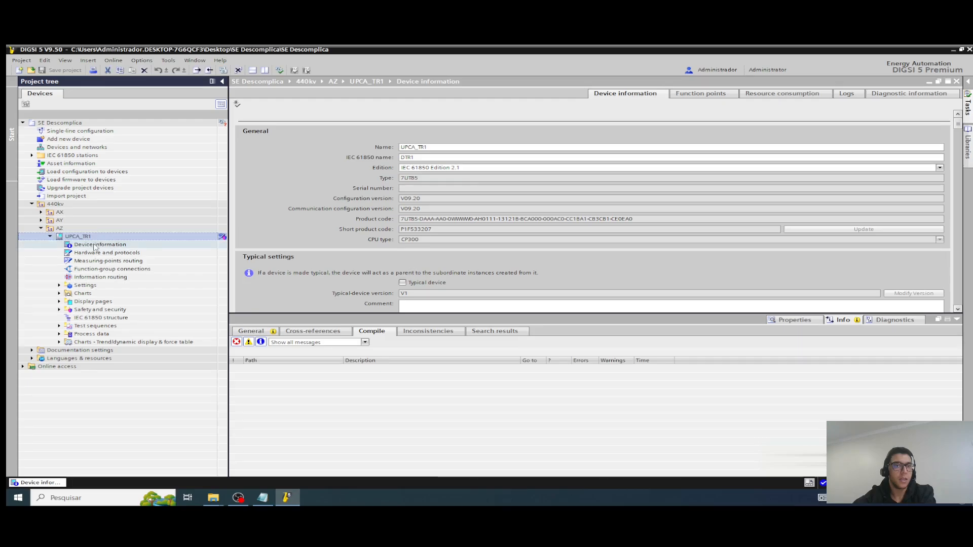
{"action": "left_click", "coordinate": [100, 253]}
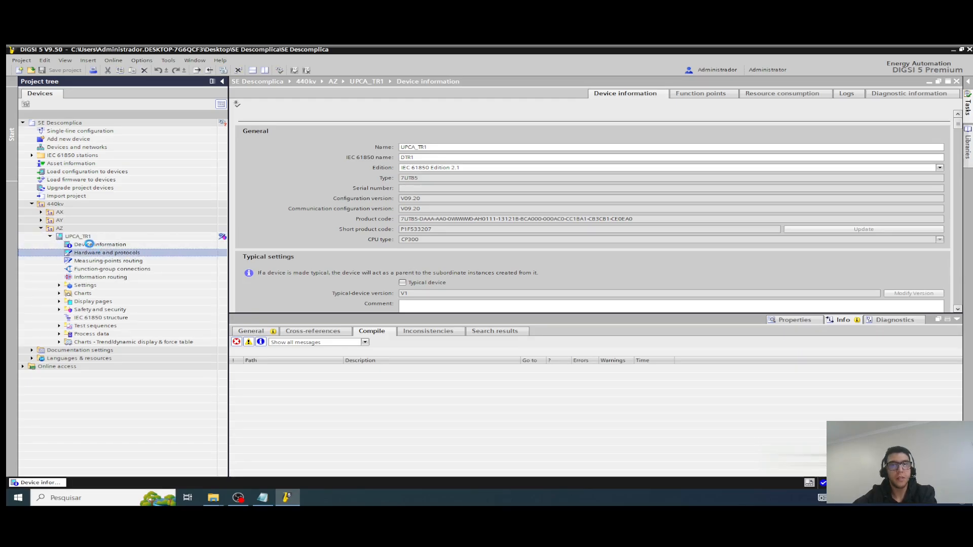
{"action": "left_click", "coordinate": [262, 497]}
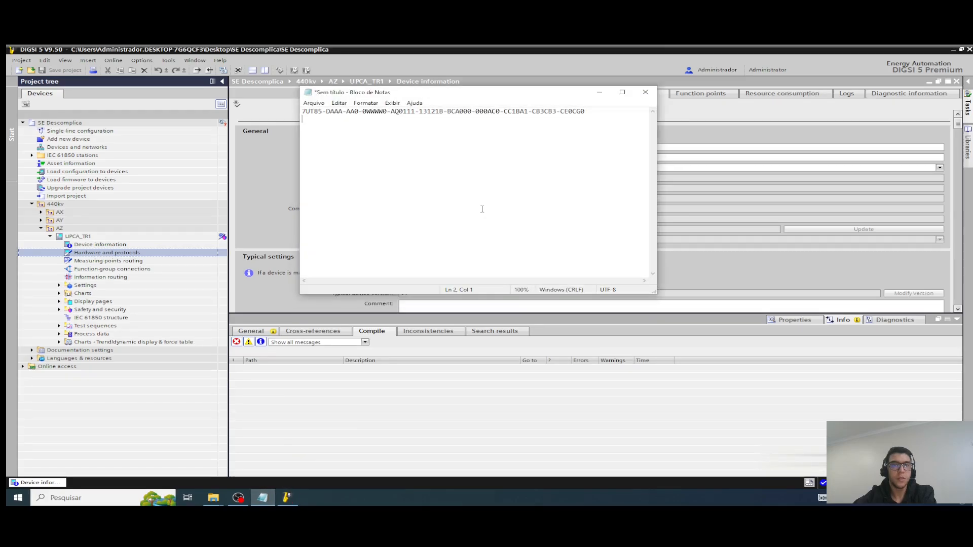
{"action": "left_click_drag", "start_coordinate": [603, 111], "coordinate": [302, 112]}
{"action": "key", "text": "ctrl+c"}
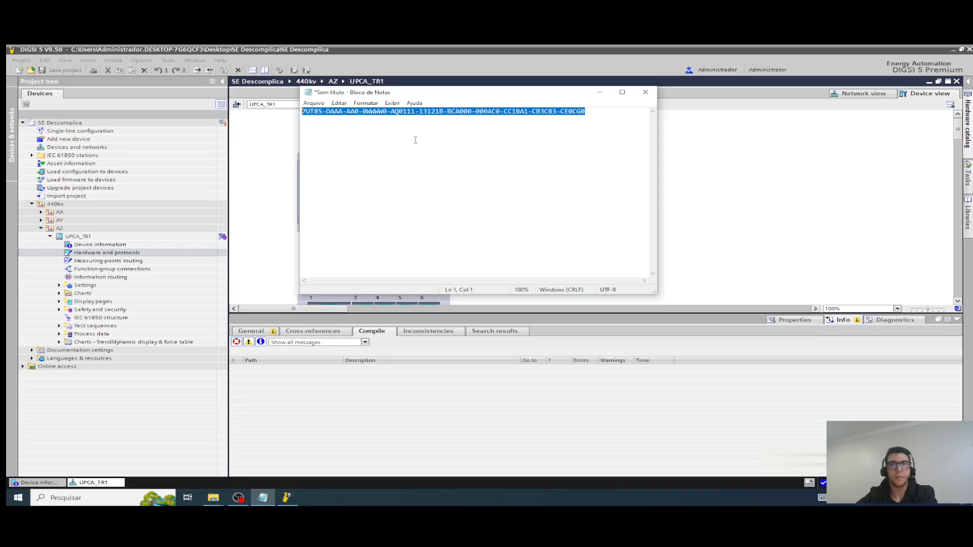
Step: Close the Hardware and protocols and Device information editors of UPCA_TR1
{"action": "left_click", "coordinate": [956, 82]}
{"action": "left_click", "coordinate": [956, 82]}
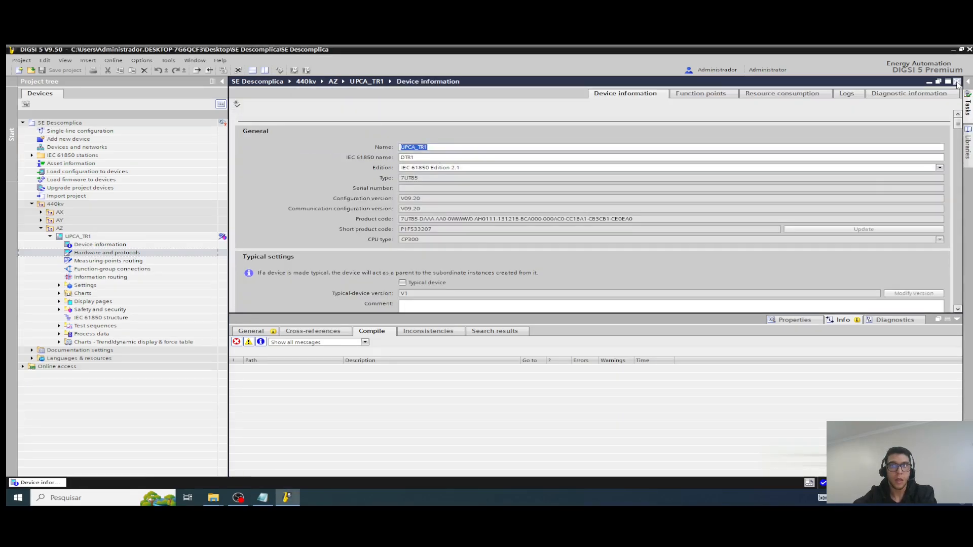
{"action": "left_click", "coordinate": [957, 81]}
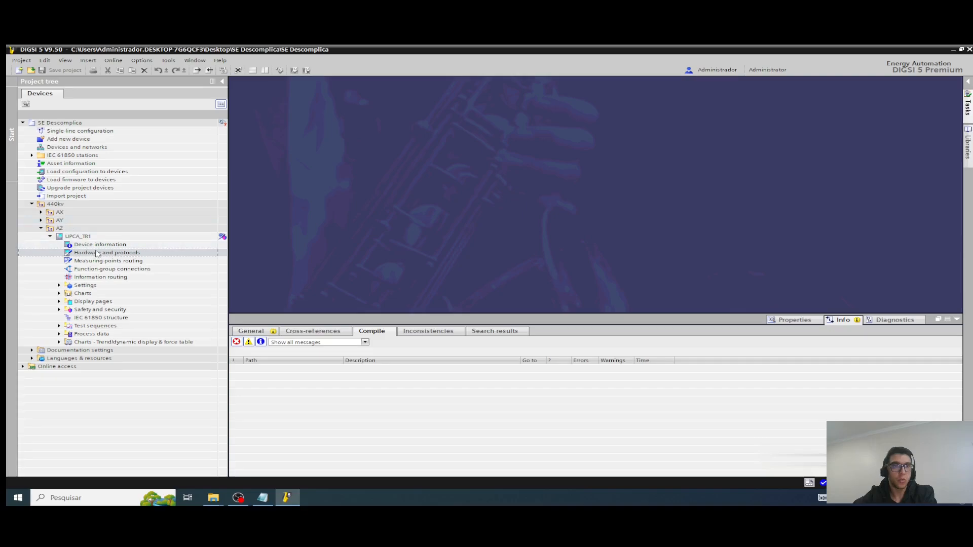
Step: Reopen the Device information of UPCA_TR1 and compare its product code with the one in Notepad, placed just below it
{"action": "double_click", "coordinate": [86, 245]}
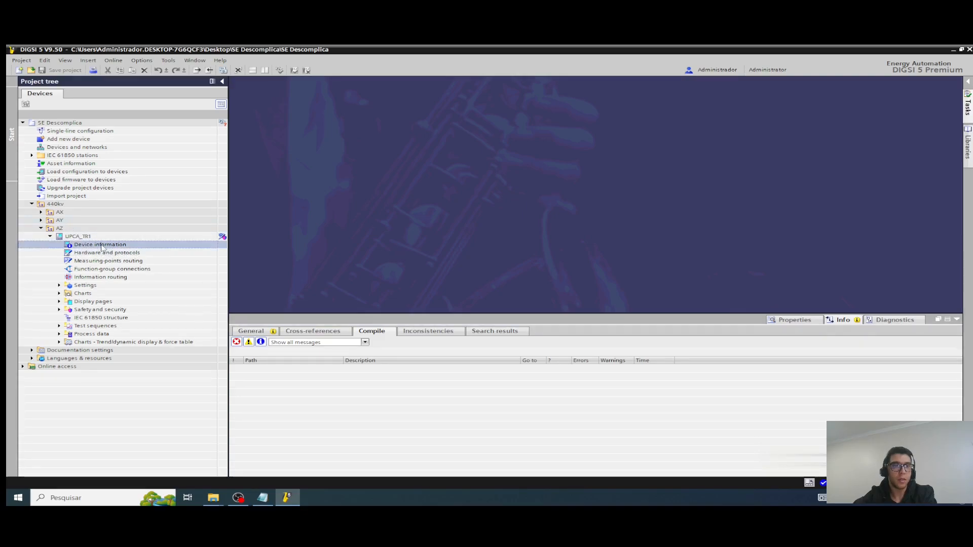
{"action": "double_click", "coordinate": [589, 220]}
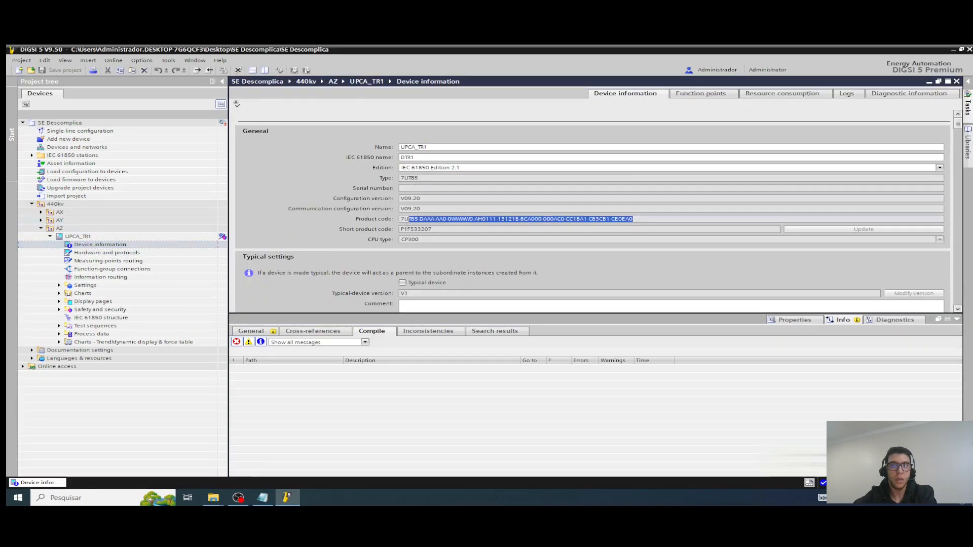
{"action": "left_click", "coordinate": [262, 498]}
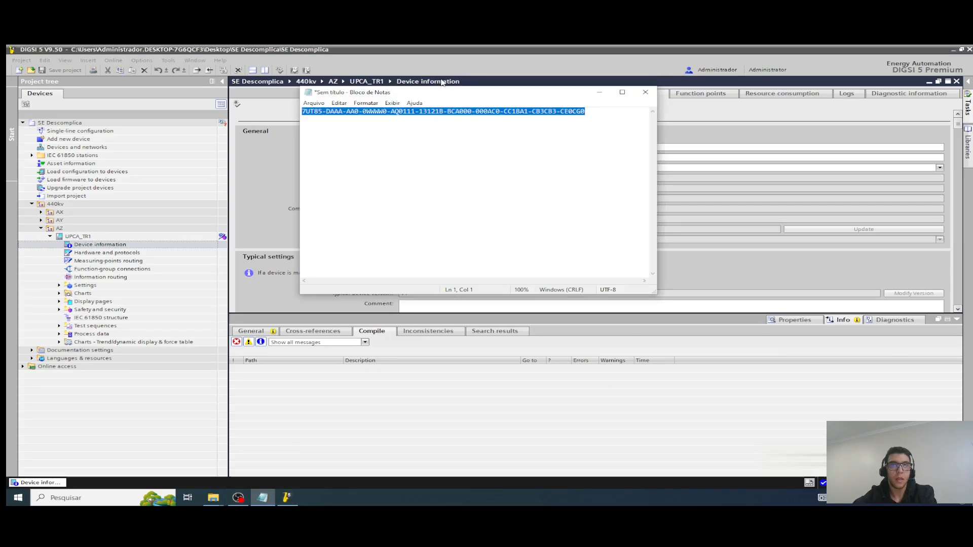
{"action": "left_click_drag", "start_coordinate": [468, 101], "coordinate": [548, 238]}
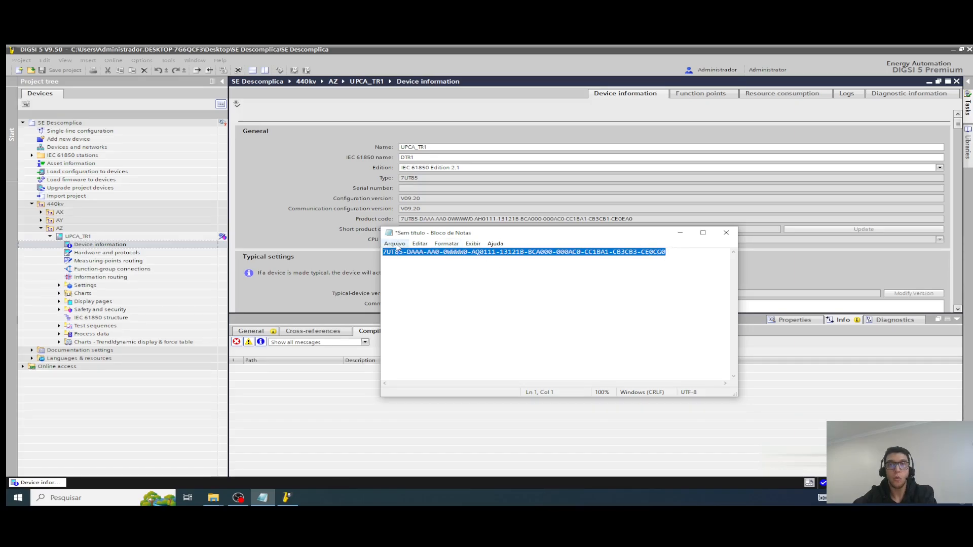
{"action": "left_click", "coordinate": [679, 233]}
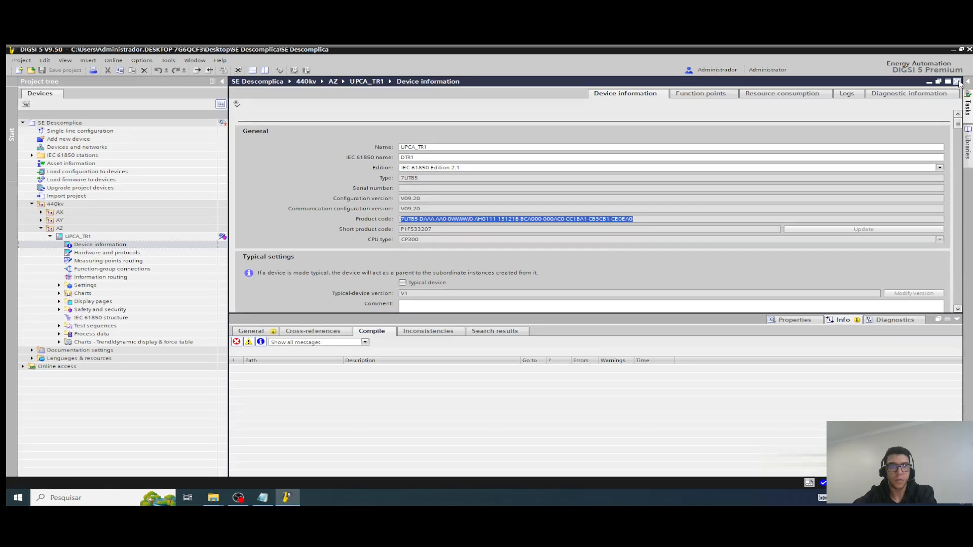
Step: Close the Device information editor, collapse UPCA_TR1 in the project tree and bring Notepad back up
{"action": "left_click", "coordinate": [957, 83]}
{"action": "left_click", "coordinate": [50, 237]}
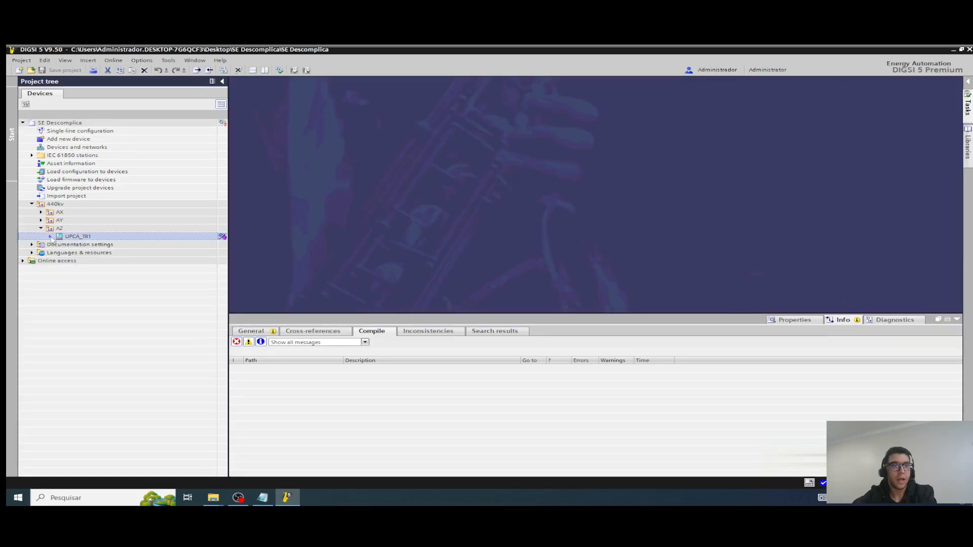
{"action": "left_click", "coordinate": [287, 492]}
{"action": "left_click", "coordinate": [262, 497]}
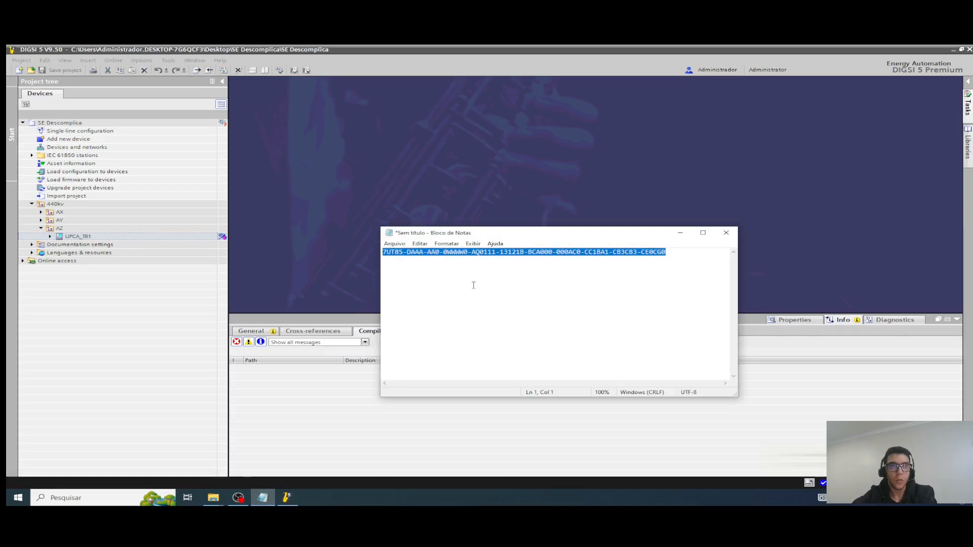
Step: Copy the 7UT85 product code from Notepad and add a new device with it, verifying the code and keeping the default application template
{"action": "right_click", "coordinate": [501, 256]}
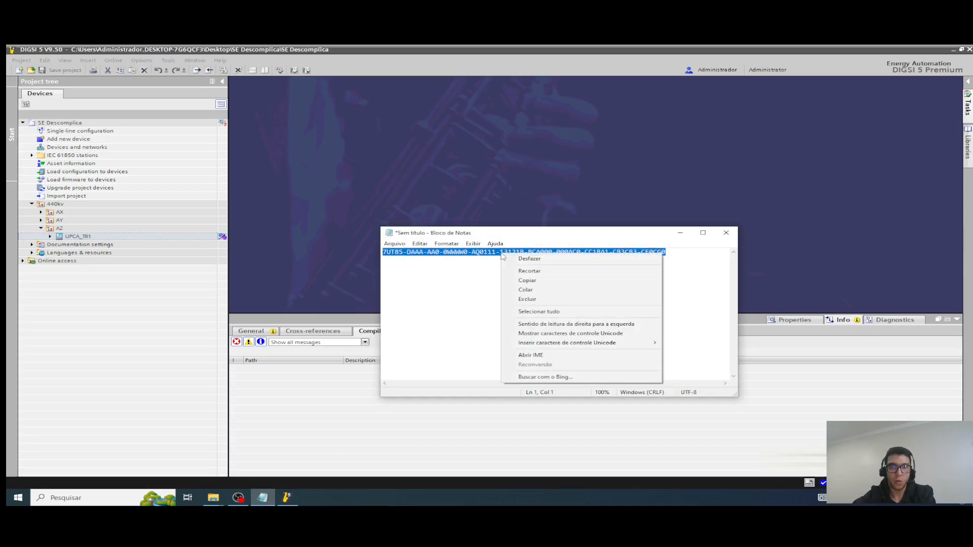
{"action": "left_click", "coordinate": [526, 280]}
{"action": "left_click", "coordinate": [680, 233]}
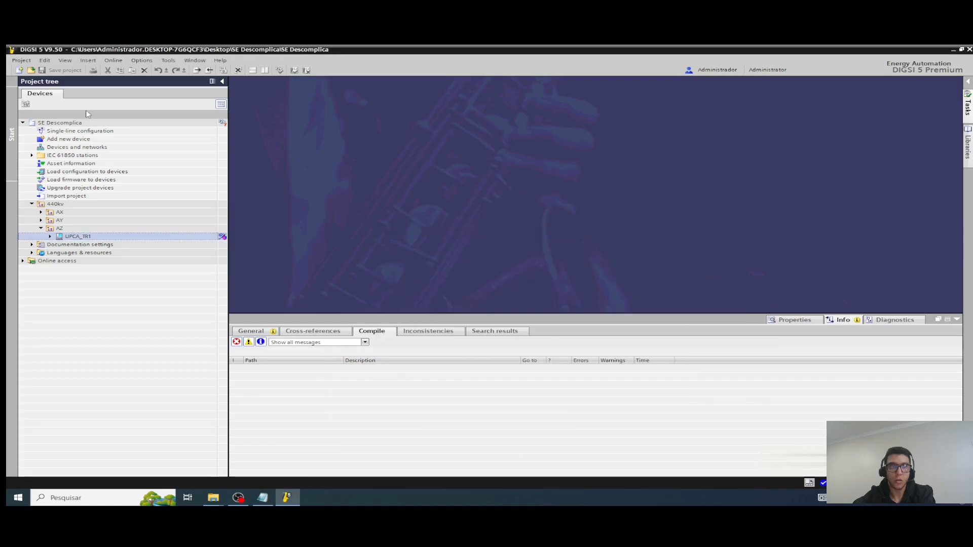
{"action": "double_click", "coordinate": [79, 138]}
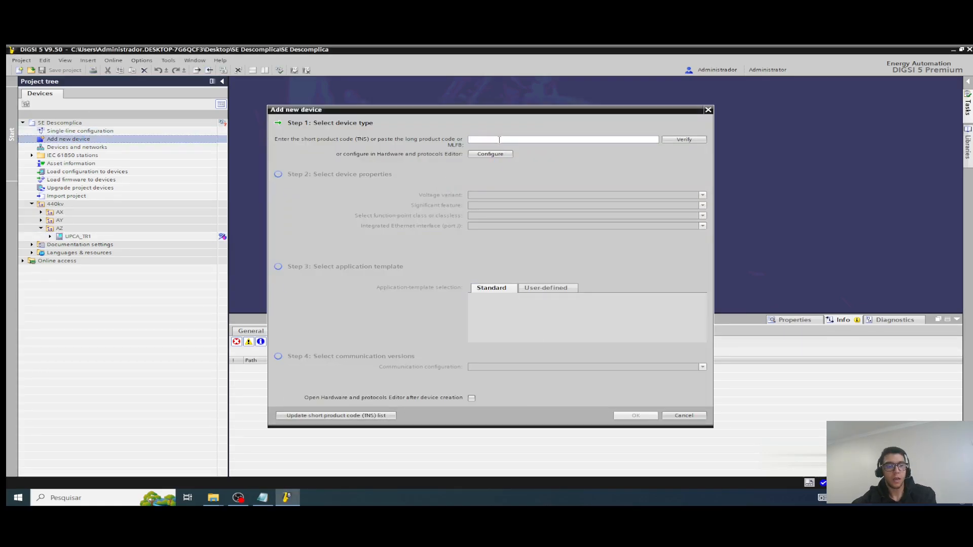
{"action": "key", "text": "ctrl+v"}
{"action": "left_click", "coordinate": [679, 141]}
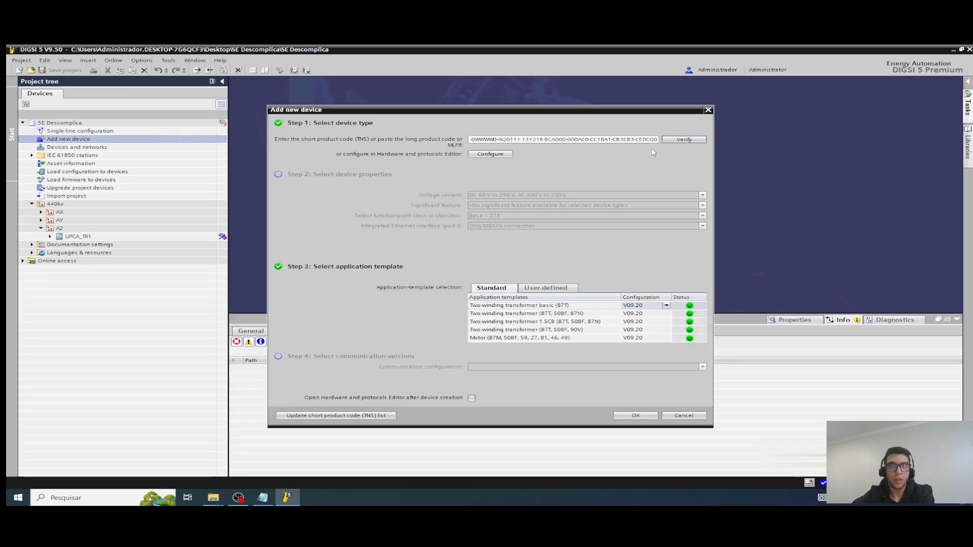
{"action": "left_click", "coordinate": [635, 415]}
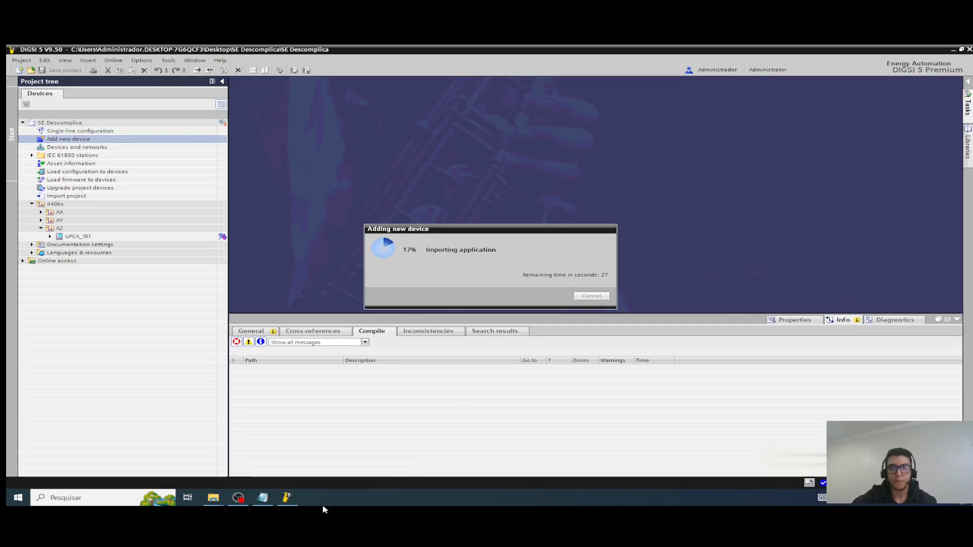
Step: Examine the noted product code in Notepad while the device is being added, and minimize Notepad when done
{"action": "left_click", "coordinate": [262, 497]}
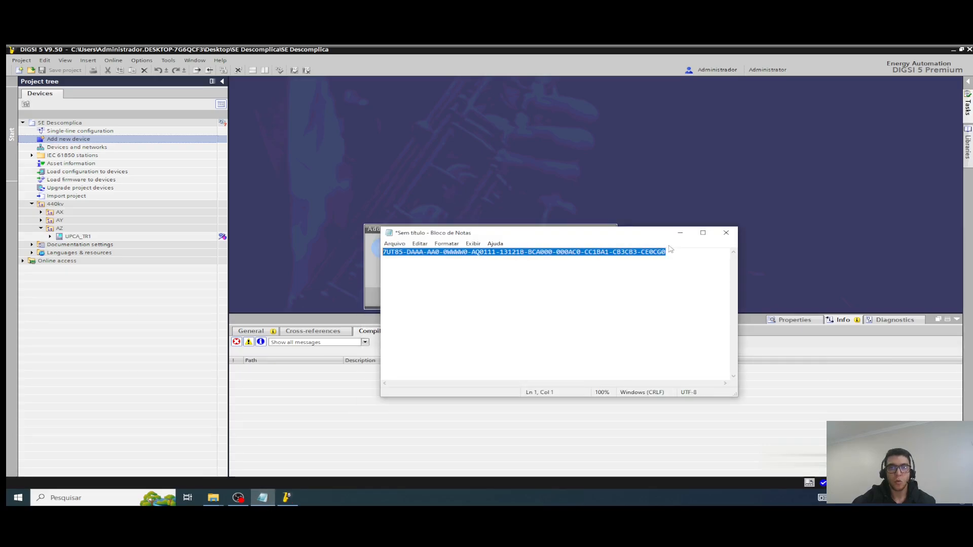
{"action": "left_click_drag", "start_coordinate": [667, 252], "coordinate": [383, 255]}
{"action": "left_click", "coordinate": [662, 263]}
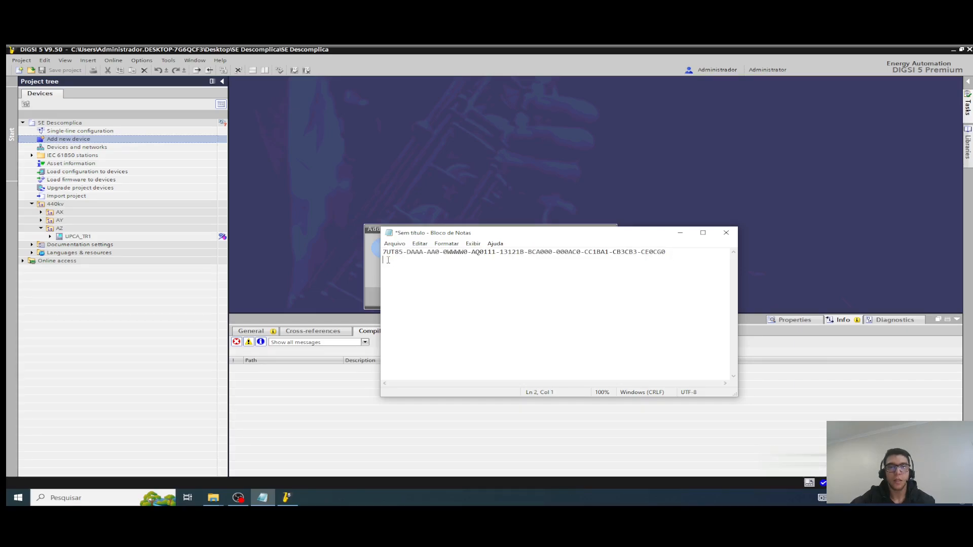
{"action": "left_click_drag", "start_coordinate": [388, 260], "coordinate": [383, 250]}
{"action": "left_click", "coordinate": [469, 272]}
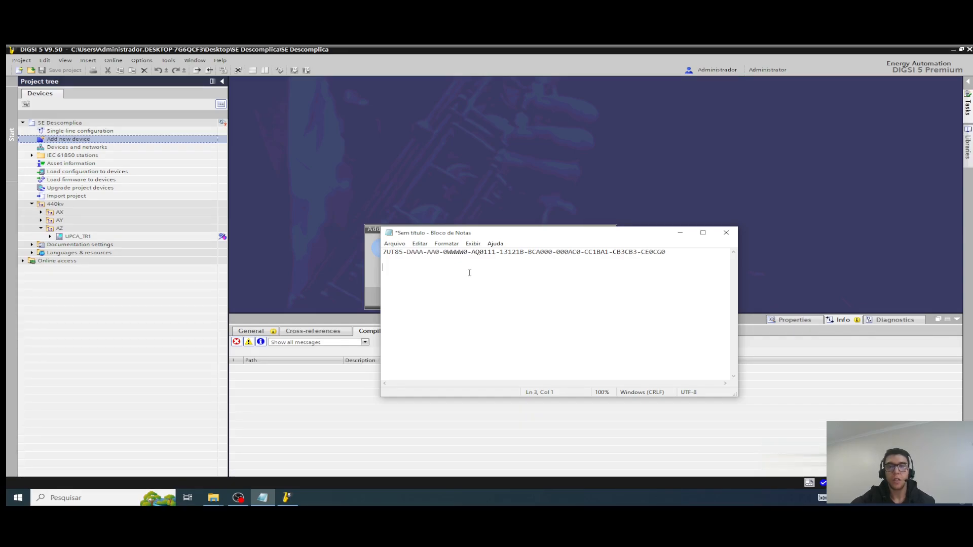
{"action": "left_click", "coordinate": [519, 261]}
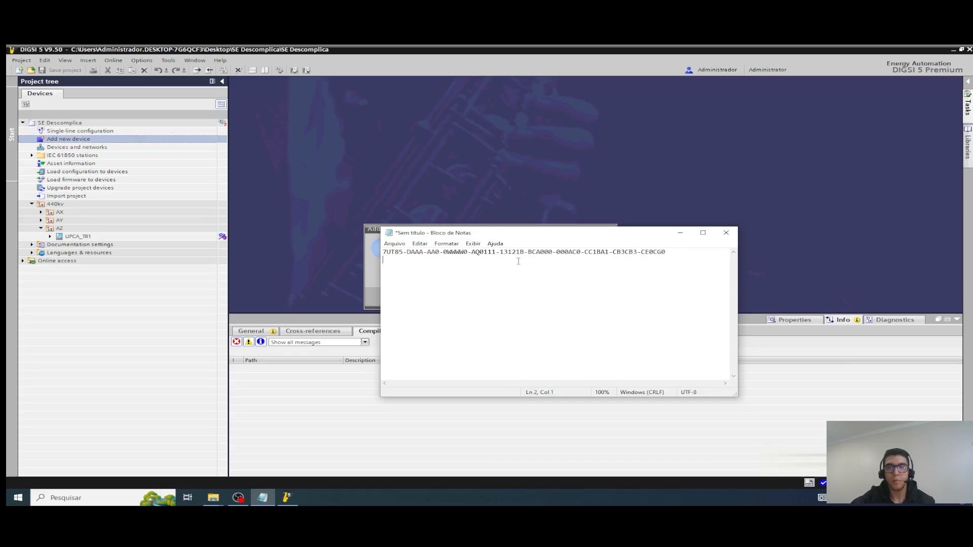
{"action": "left_click", "coordinate": [383, 253], "text": "shift"}
{"action": "left_click", "coordinate": [475, 263]}
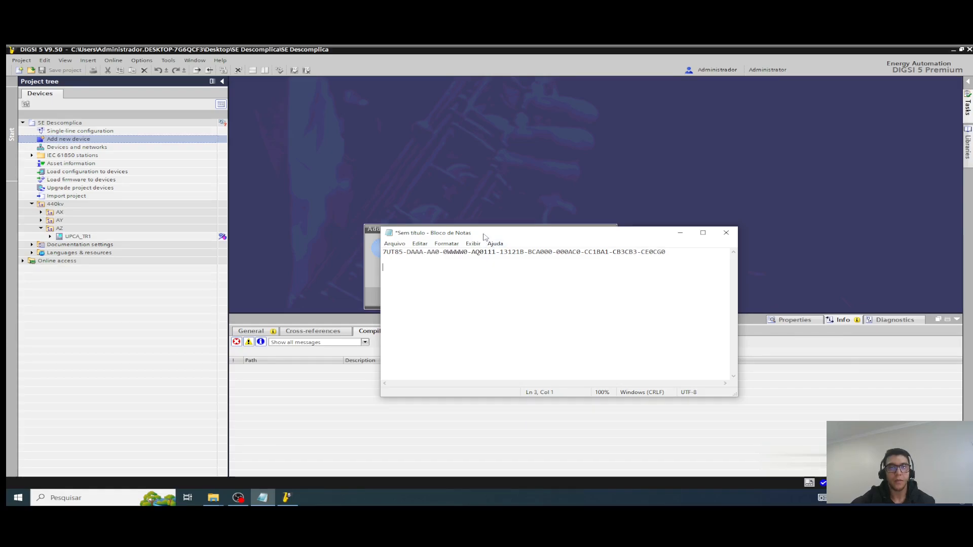
{"action": "left_click_drag", "start_coordinate": [483, 237], "coordinate": [450, 240]}
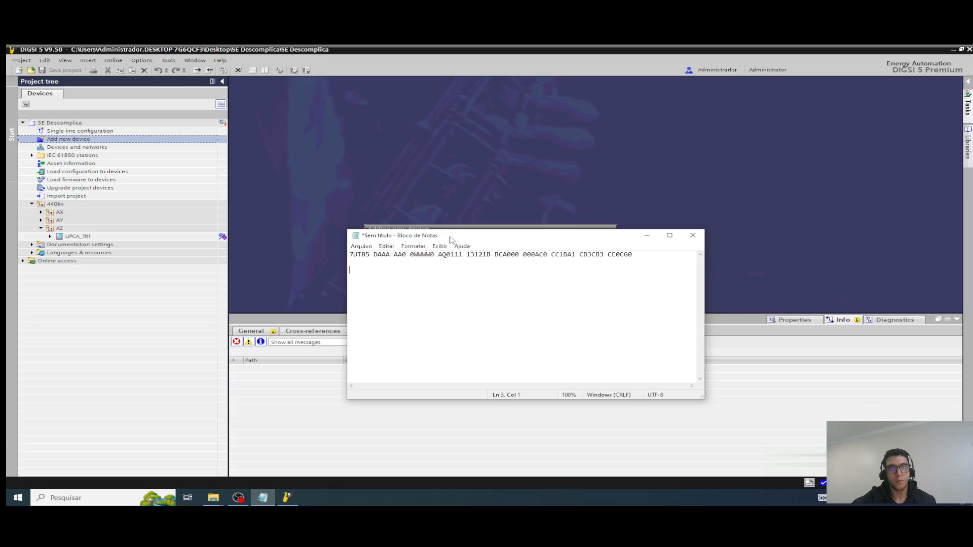
{"action": "left_click", "coordinate": [647, 235]}
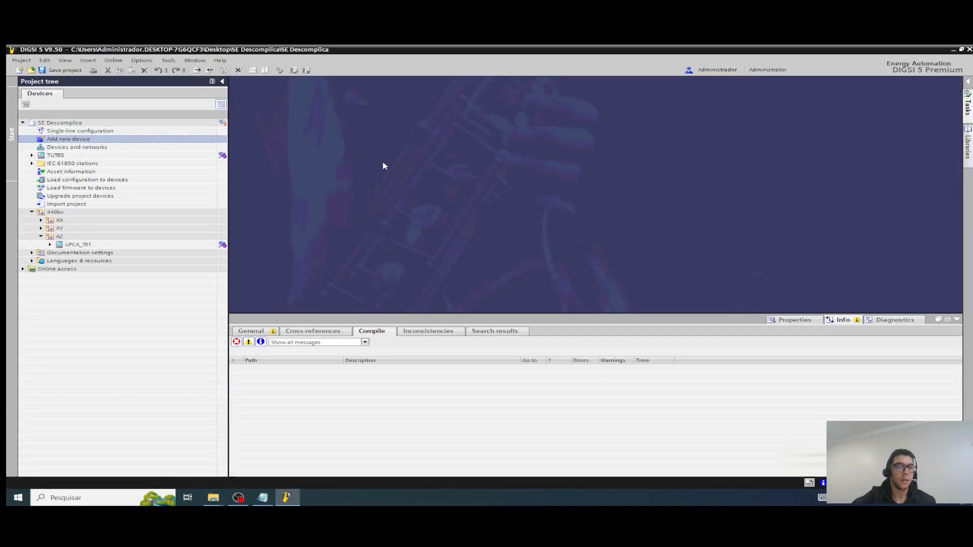
Step: Move the new 7UT85 device into bay AZ of the 440kv level and open its Device information
{"action": "left_click", "coordinate": [71, 157]}
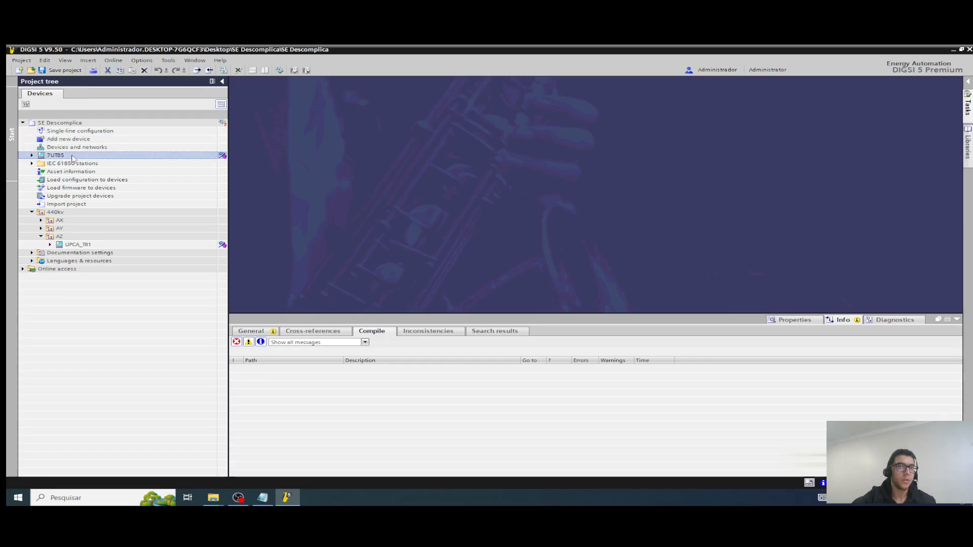
{"action": "left_click_drag", "start_coordinate": [66, 176], "coordinate": [74, 236]}
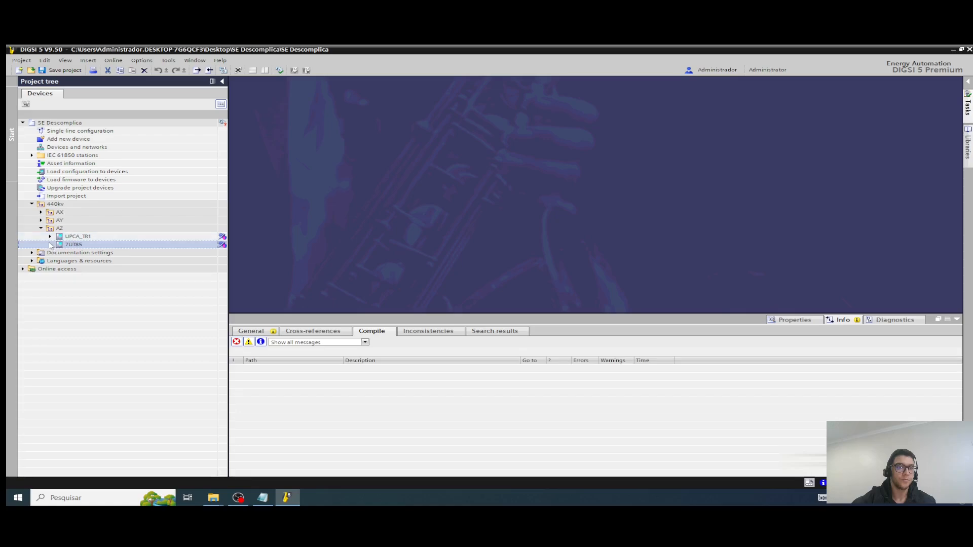
{"action": "left_click", "coordinate": [116, 254]}
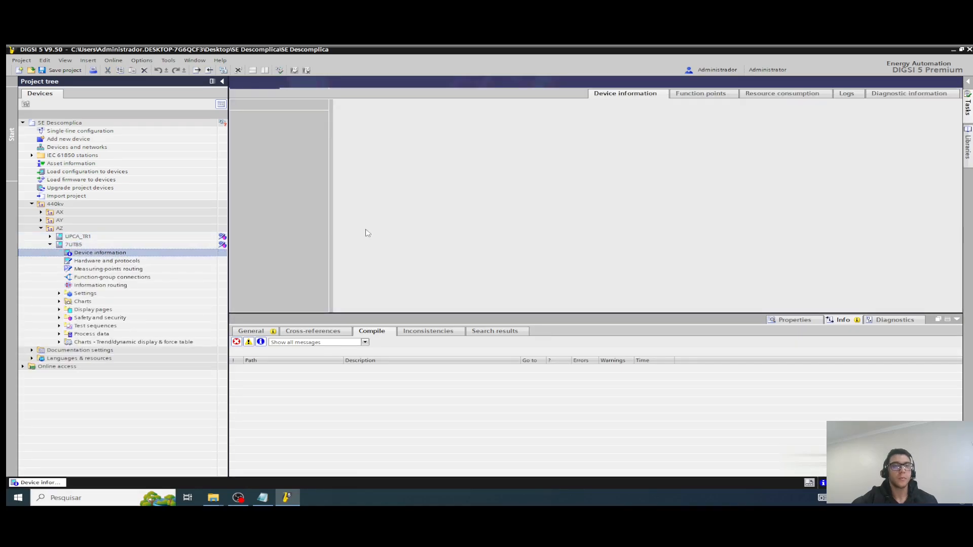
Step: Copy the new 7UT85 device's product code below the noted one in Notepad, compare the two codes and delete the copy
{"action": "left_click_drag", "start_coordinate": [654, 219], "coordinate": [269, 219]}
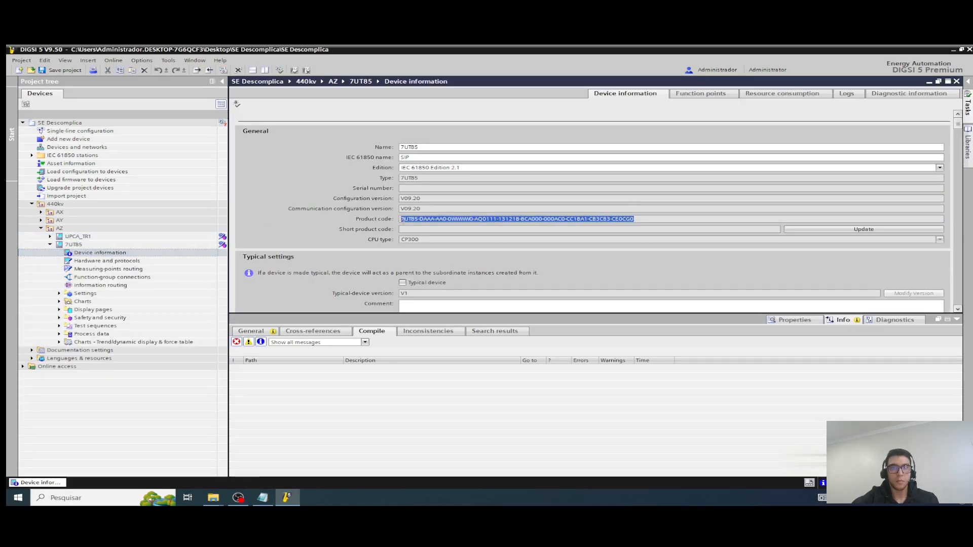
{"action": "right_click", "coordinate": [420, 218]}
{"action": "left_click", "coordinate": [439, 229]}
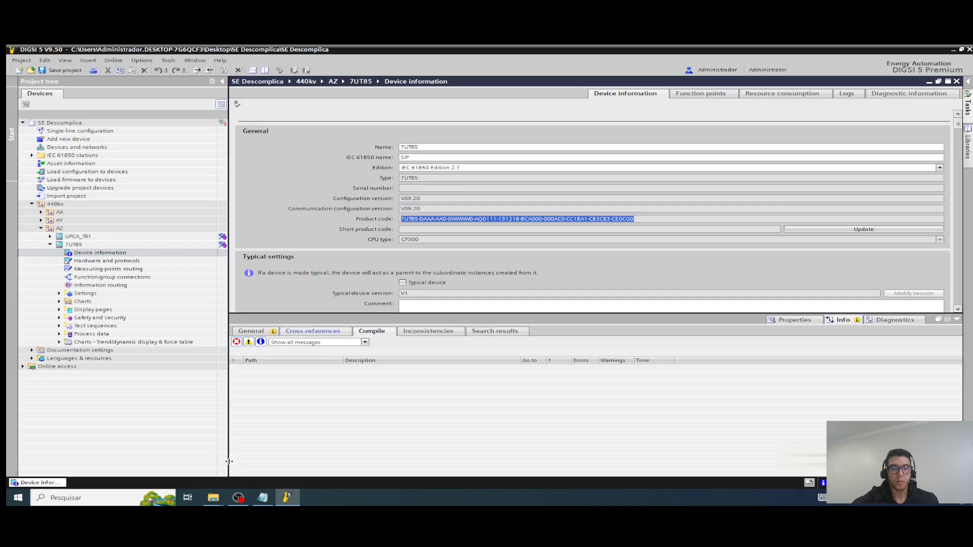
{"action": "left_click", "coordinate": [262, 498]}
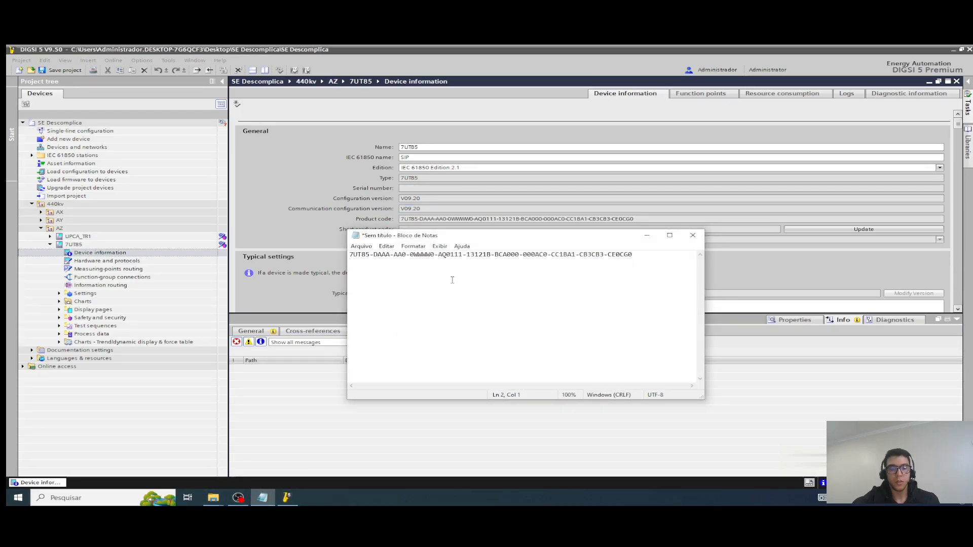
{"action": "key", "text": "ctrl+v"}
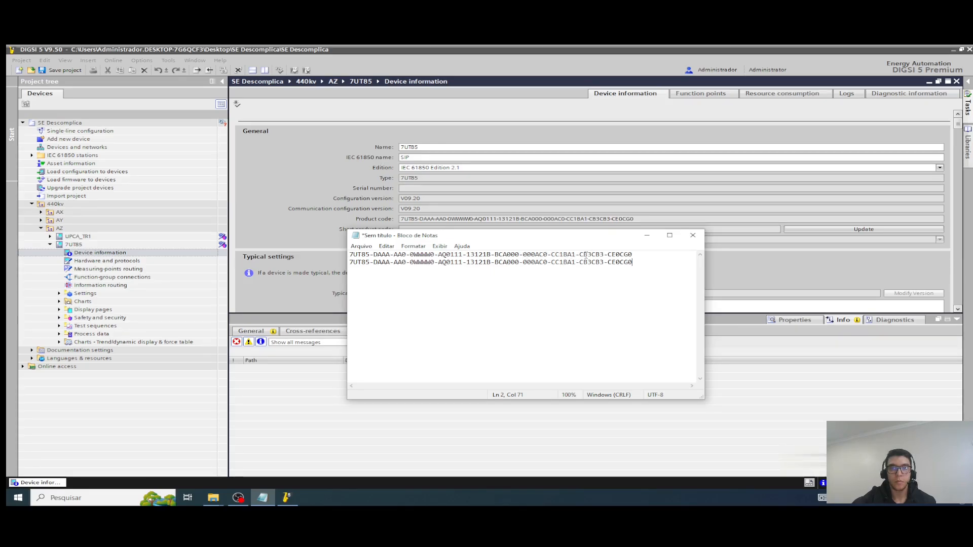
{"action": "left_click_drag", "start_coordinate": [638, 262], "coordinate": [346, 262]}
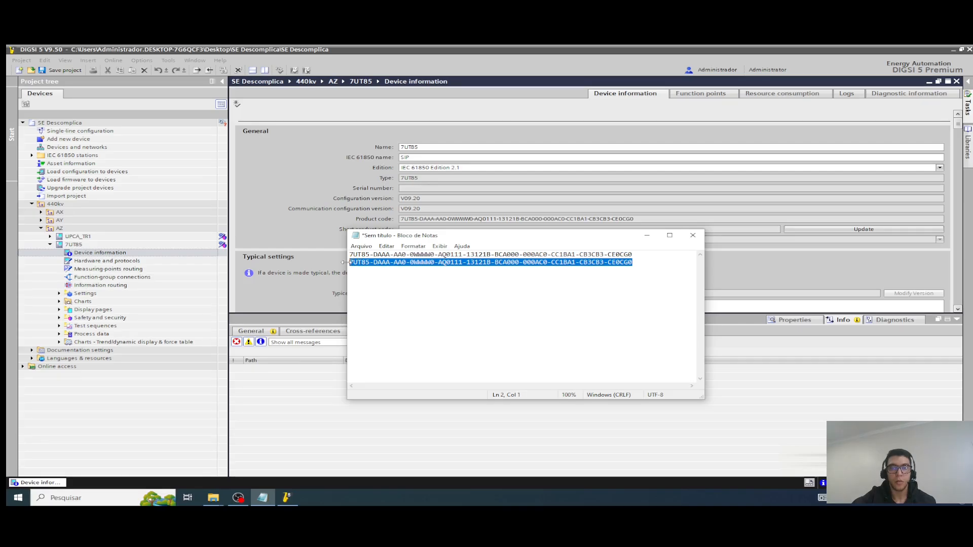
{"action": "key", "text": "Delete"}
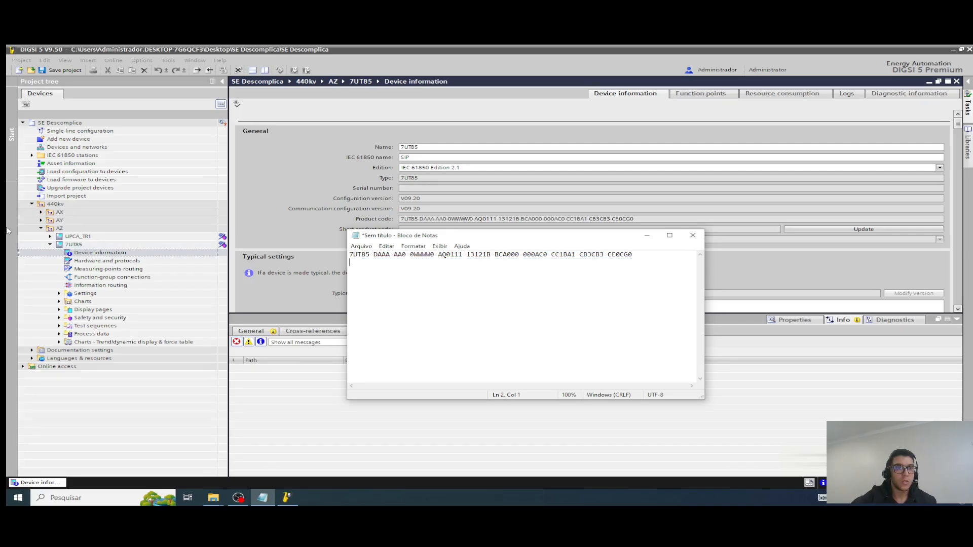
Step: Return to DIGSI 5, expand UPCA_TR1 in the project tree and close the Device information editor of 7UT85
{"action": "key", "text": "alt+Tab"}
{"action": "left_click", "coordinate": [50, 237]}
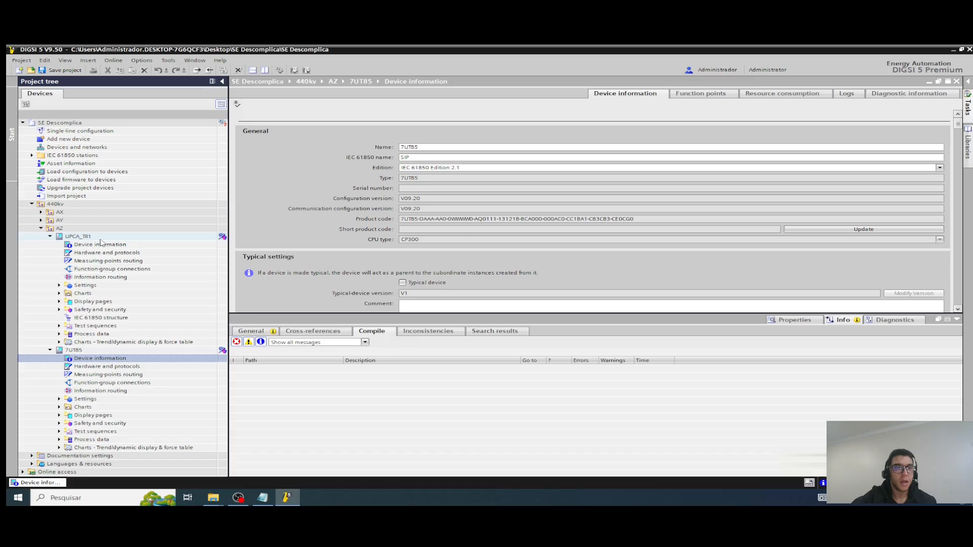
{"action": "left_click", "coordinate": [92, 237]}
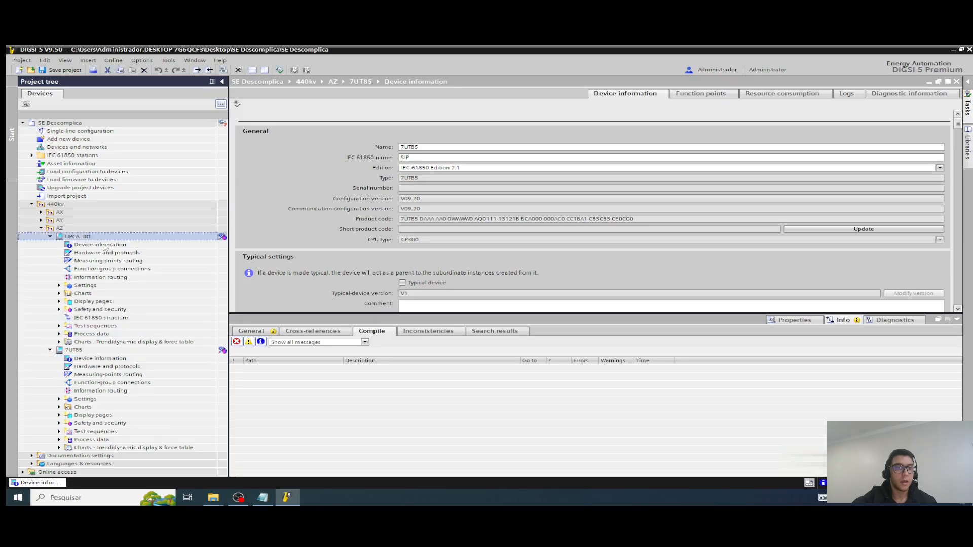
{"action": "left_click", "coordinate": [957, 82]}
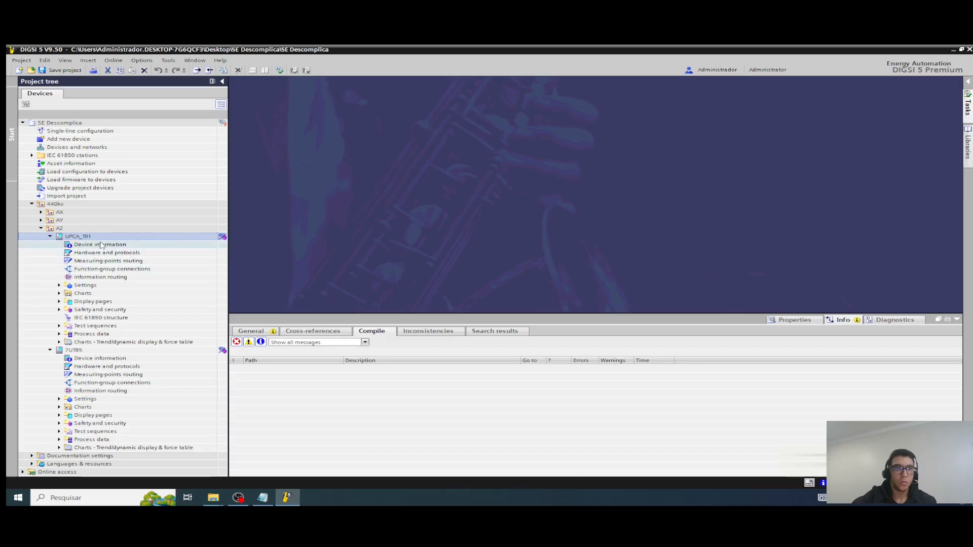
Step: Open Hardware and protocols of 7UT85, enlarge the device view and examine its IO modules and front display
{"action": "left_click", "coordinate": [102, 367]}
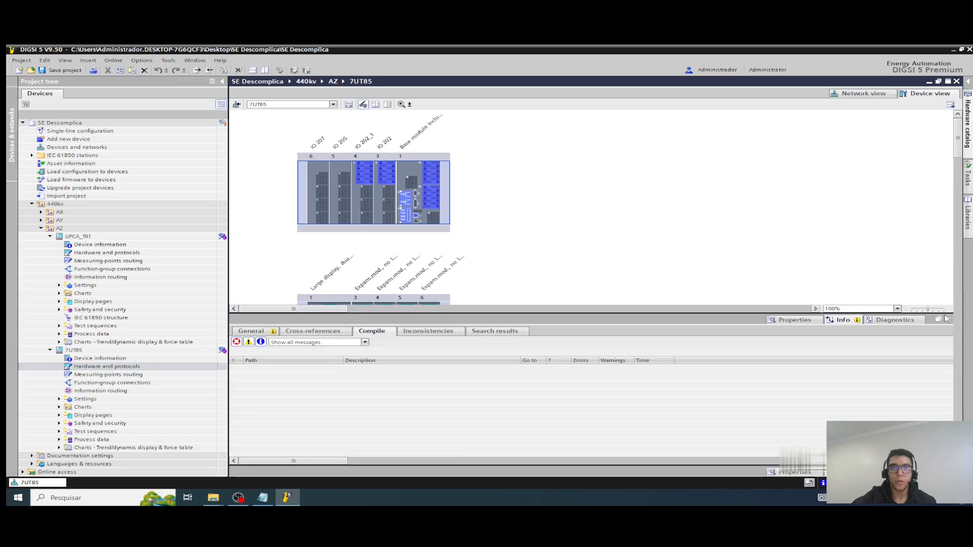
{"action": "left_click", "coordinate": [946, 319]}
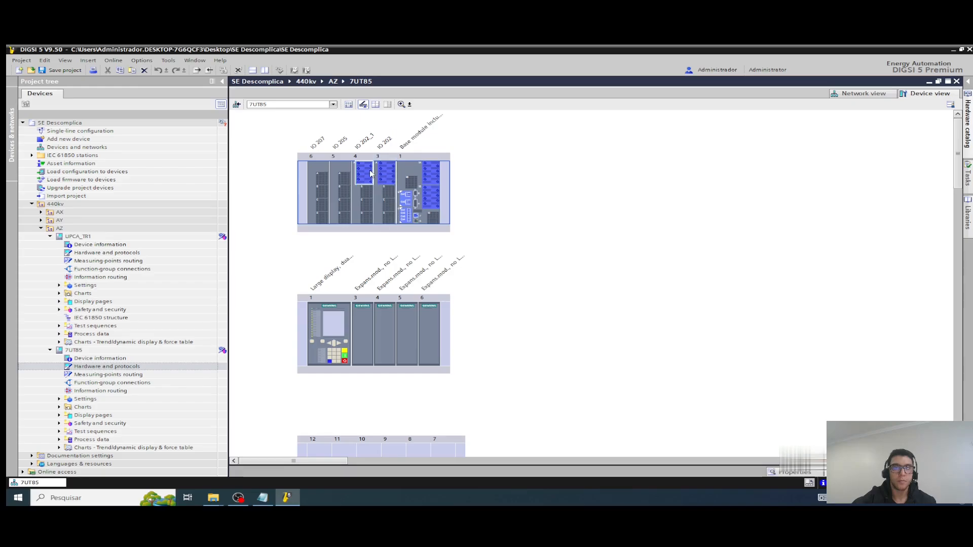
{"action": "left_click", "coordinate": [384, 144]}
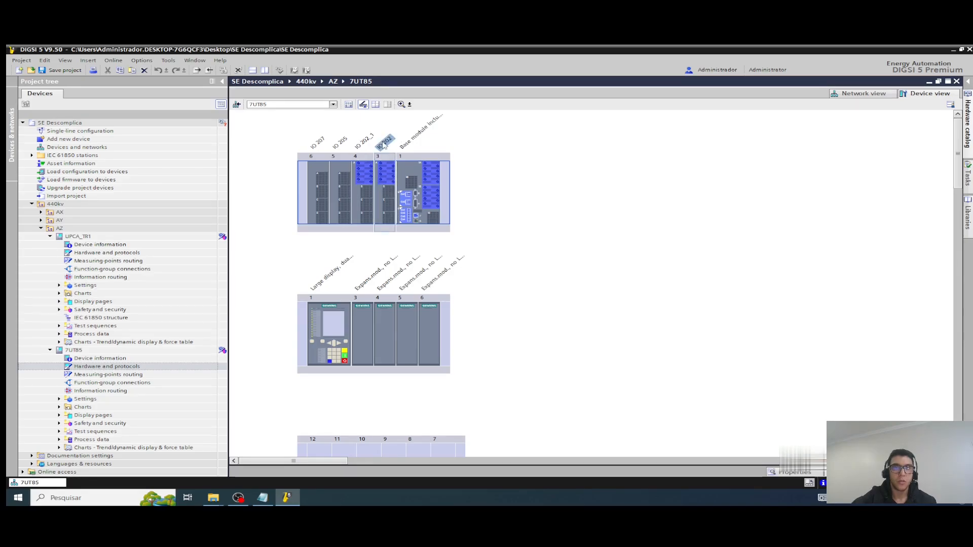
{"action": "left_click", "coordinate": [370, 142]}
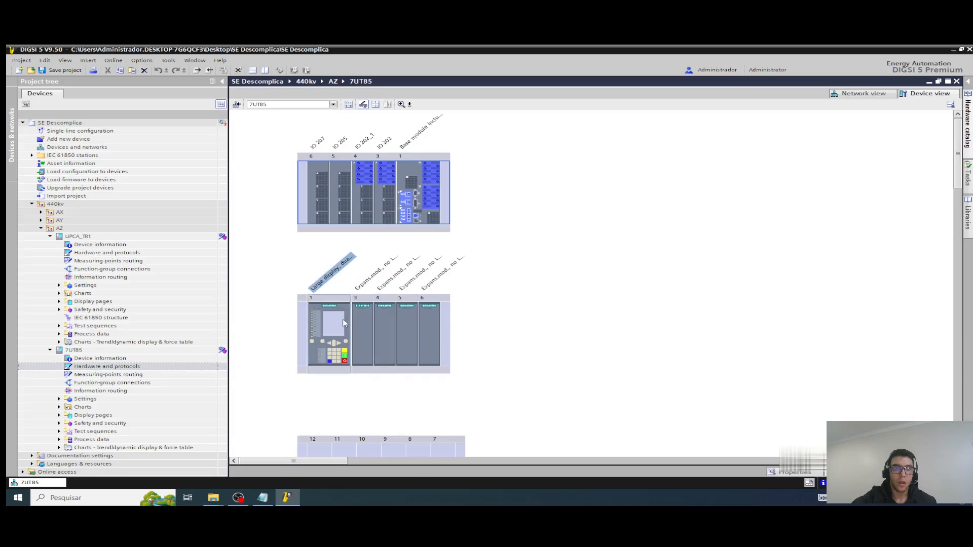
{"action": "scroll", "coordinate": [346, 322], "scroll_direction": "down", "scroll_amount": 3}
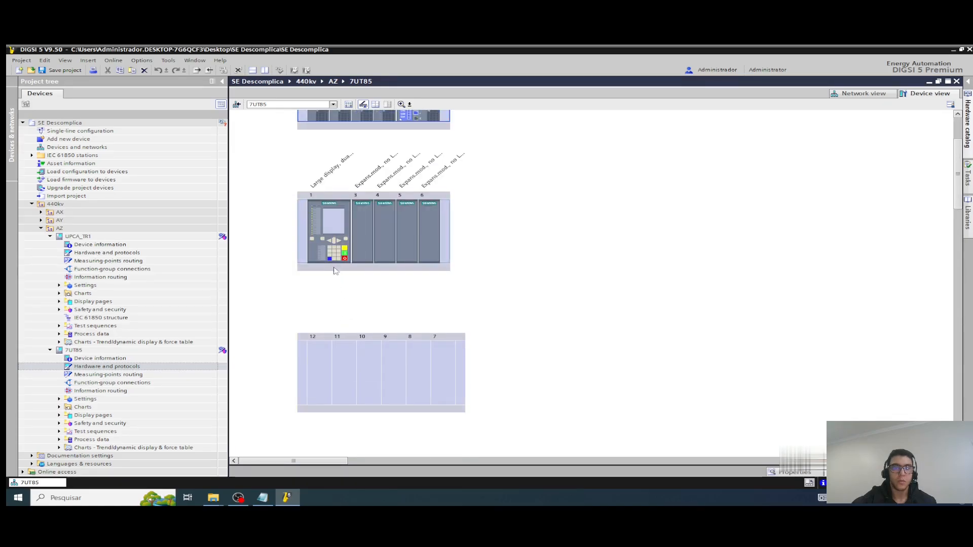
{"action": "scroll", "coordinate": [334, 271], "scroll_direction": "up", "scroll_amount": 3}
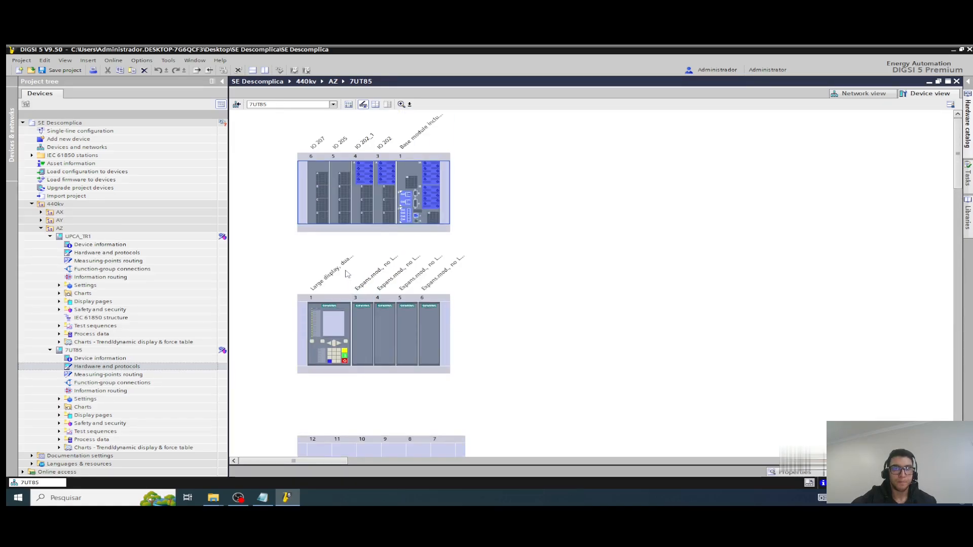
Step: Inspect the properties of the ANAI-CA-4EL and ETH-BB-2FO plug-in modules and the current terminal blocks of IO 202, IO 202_1 and the base module
{"action": "double_click", "coordinate": [405, 218]}
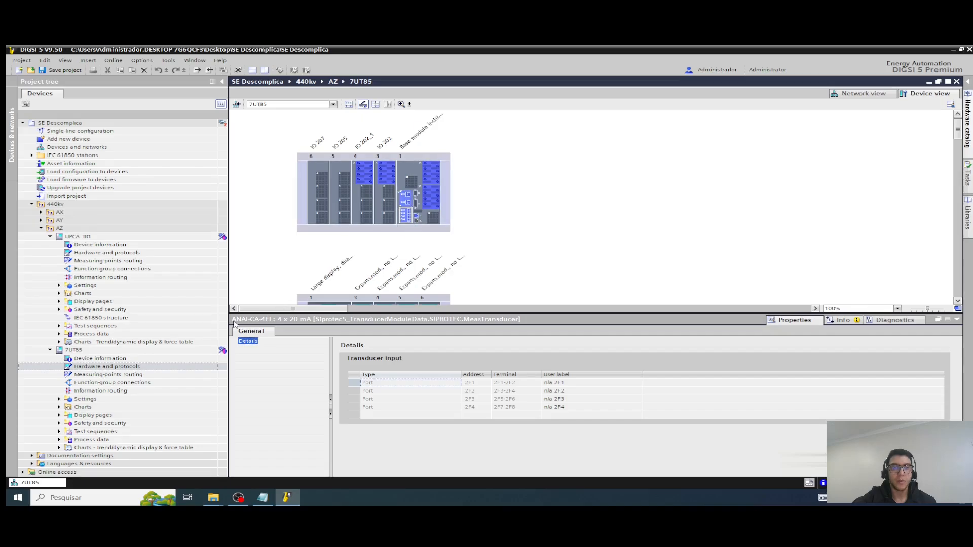
{"action": "left_click", "coordinate": [405, 199]}
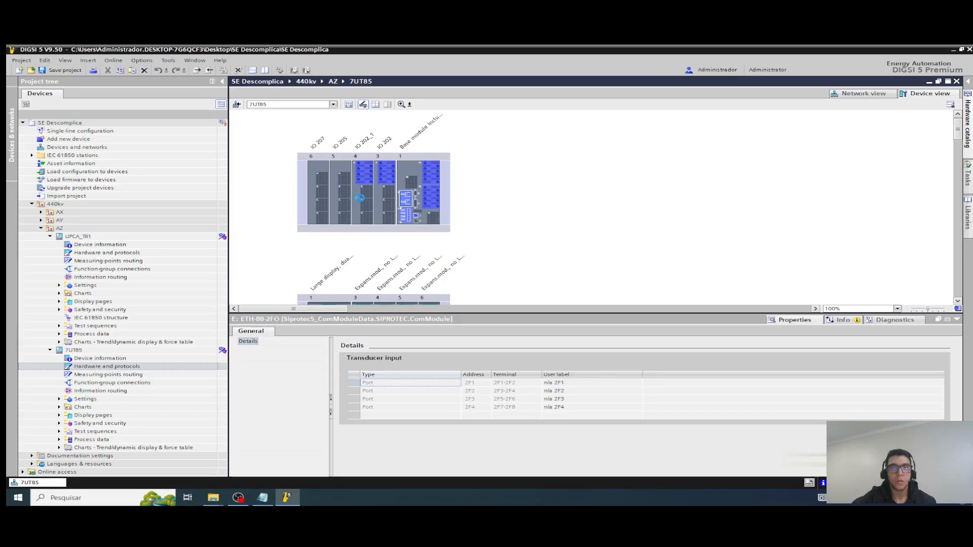
{"action": "left_click", "coordinate": [387, 172]}
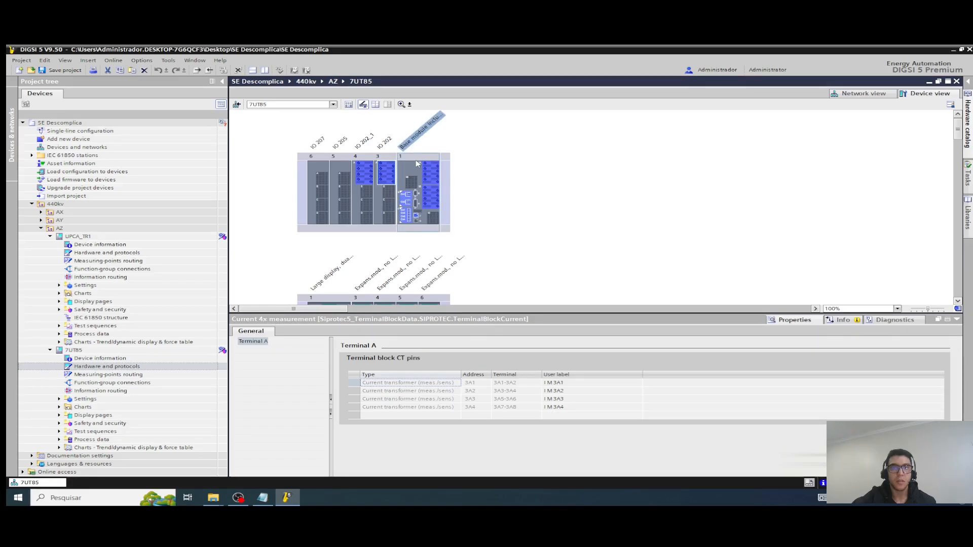
{"action": "left_click", "coordinate": [373, 175]}
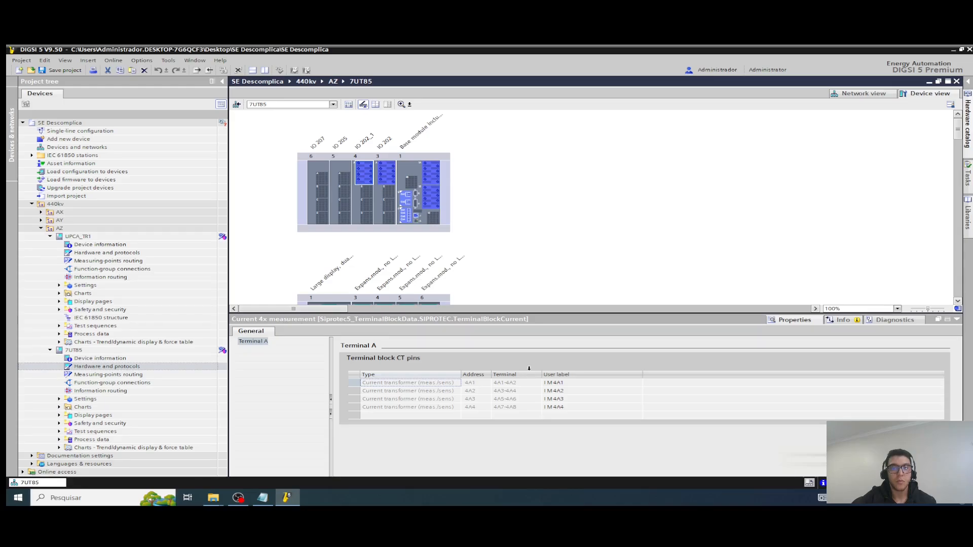
{"action": "left_click", "coordinate": [433, 172]}
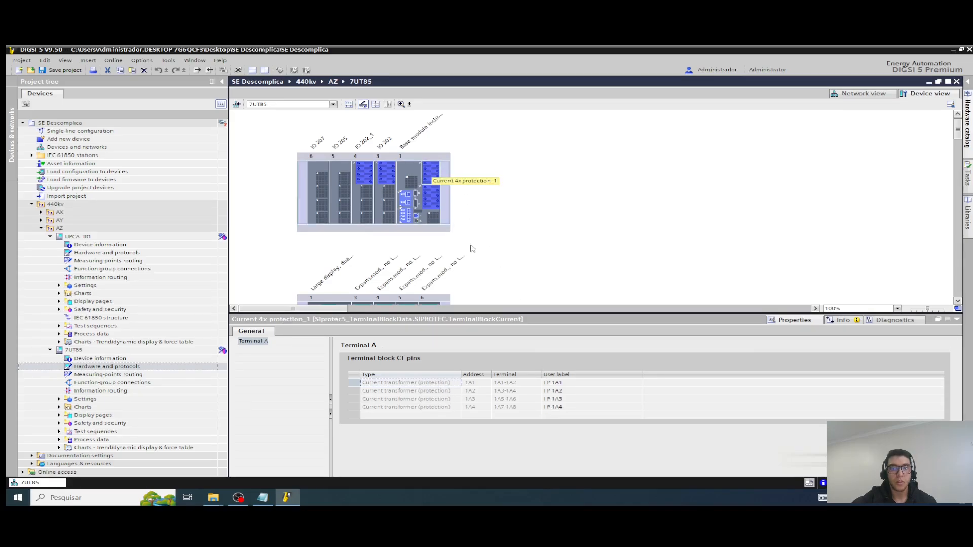
Step: Inspect terminal B of the 7UT85 base module and open Hardware and protocols of UPCA_TR1 to examine its rear and front views
{"action": "left_click", "coordinate": [431, 199]}
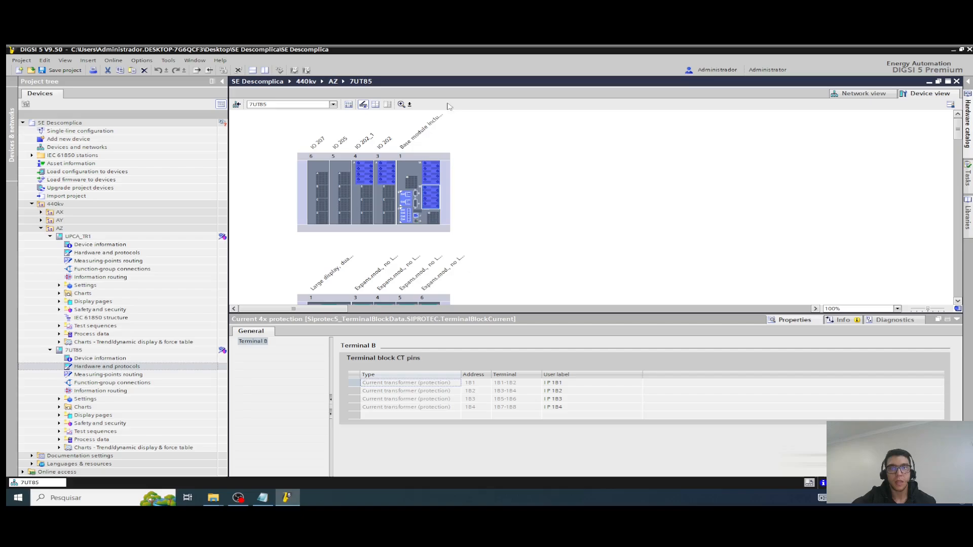
{"action": "left_click", "coordinate": [107, 253]}
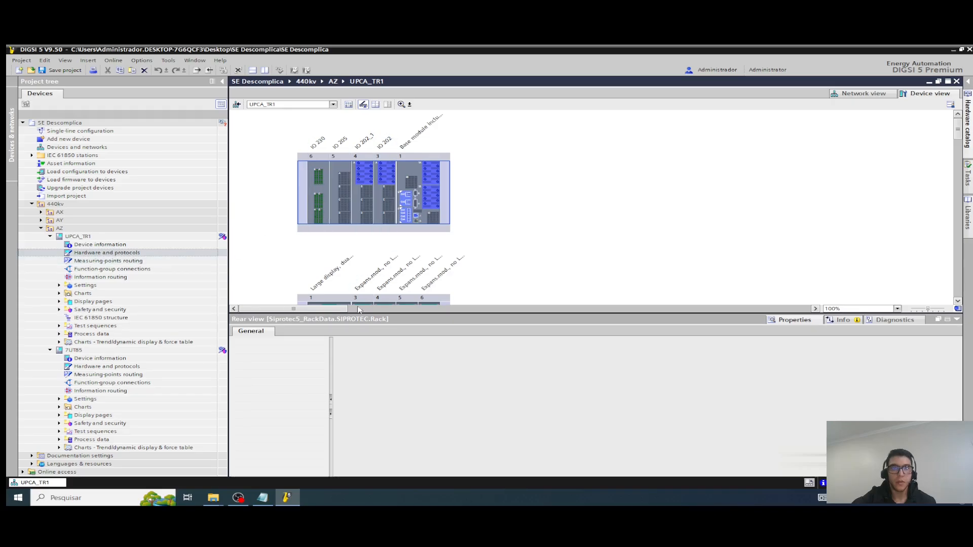
{"action": "scroll", "coordinate": [358, 276], "scroll_direction": "down", "scroll_amount": 2}
{"action": "scroll", "coordinate": [527, 289], "scroll_direction": "up", "scroll_amount": 2}
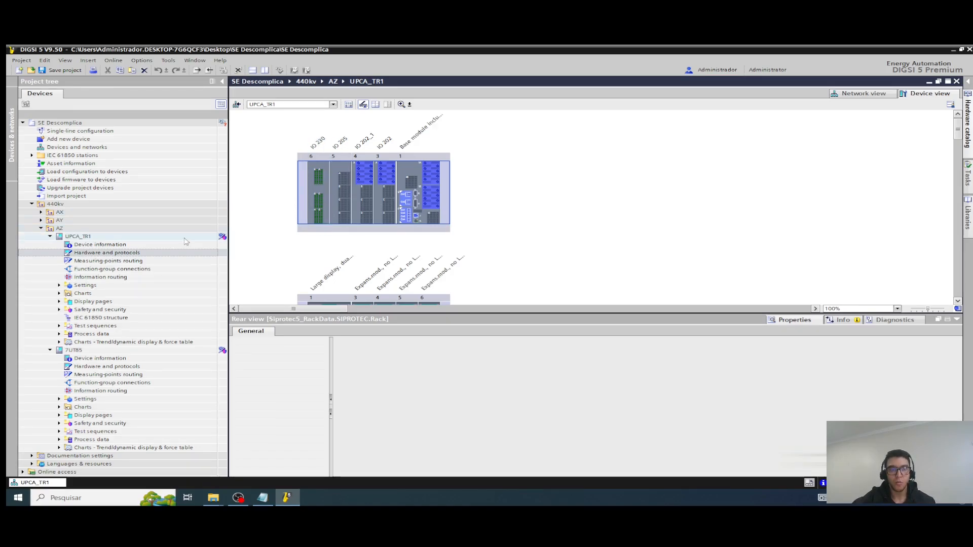
Step: Inspect the current terminal blocks, ETH-BB-2FO plug-in module and IO 202_1 module of UPCA_TR1
{"action": "left_click", "coordinate": [437, 175]}
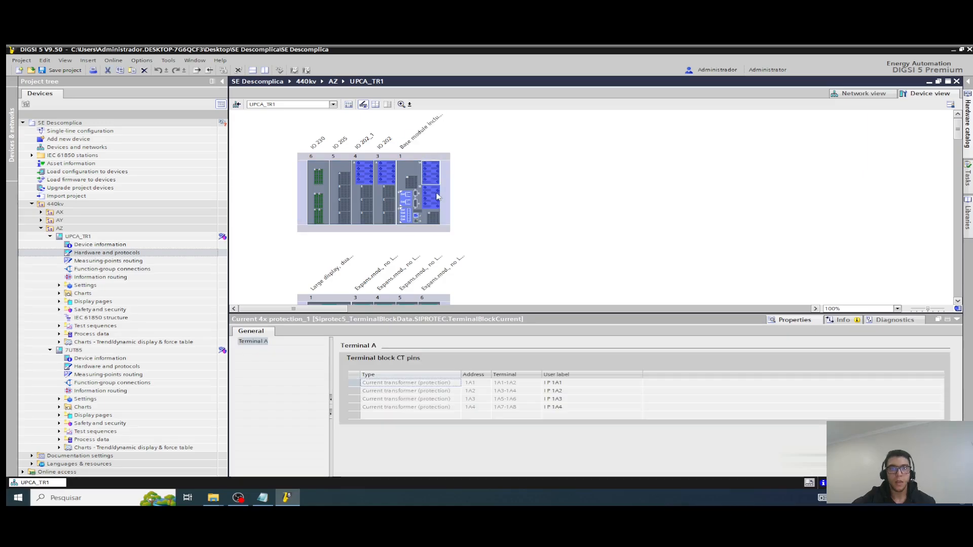
{"action": "left_click", "coordinate": [364, 173]}
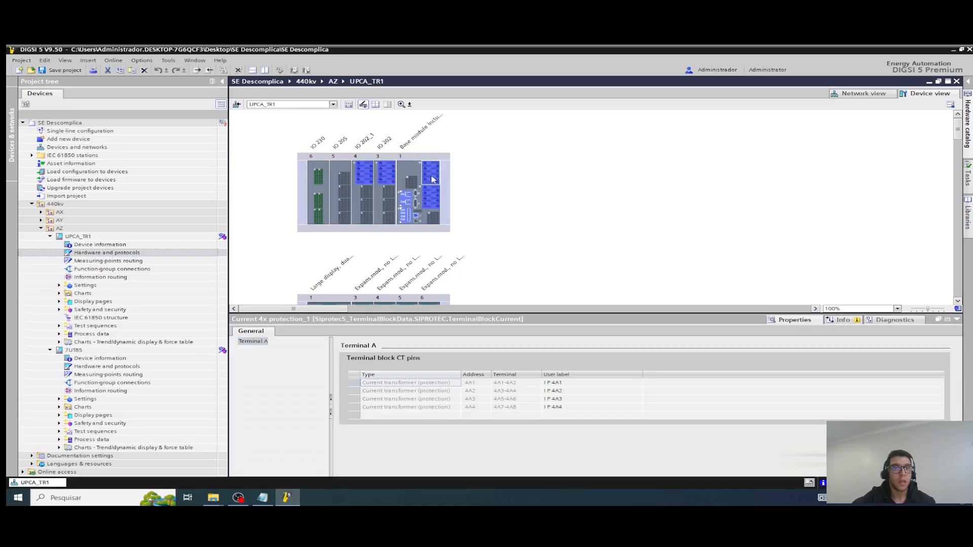
{"action": "left_click", "coordinate": [389, 173]}
{"action": "left_click", "coordinate": [362, 174]}
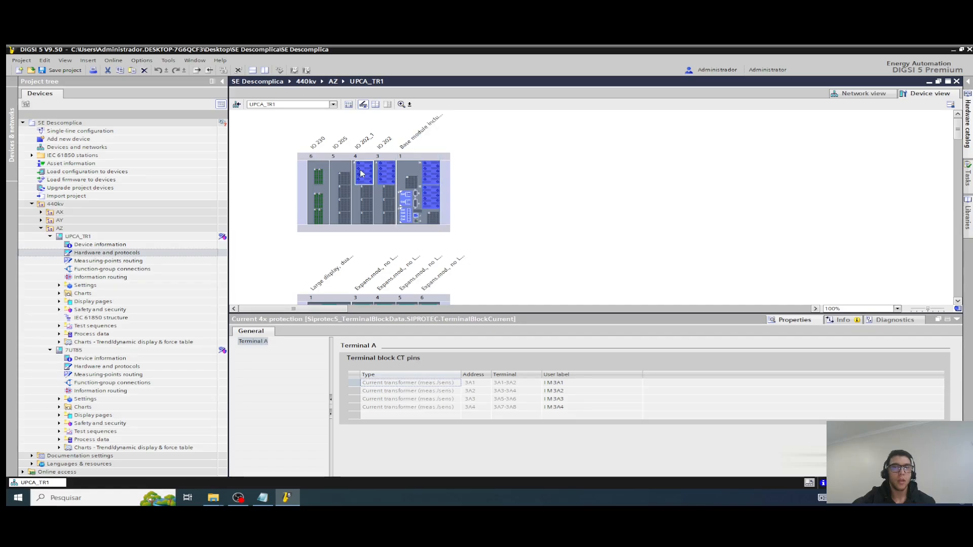
{"action": "left_click", "coordinate": [405, 199]}
{"action": "left_click", "coordinate": [377, 221]}
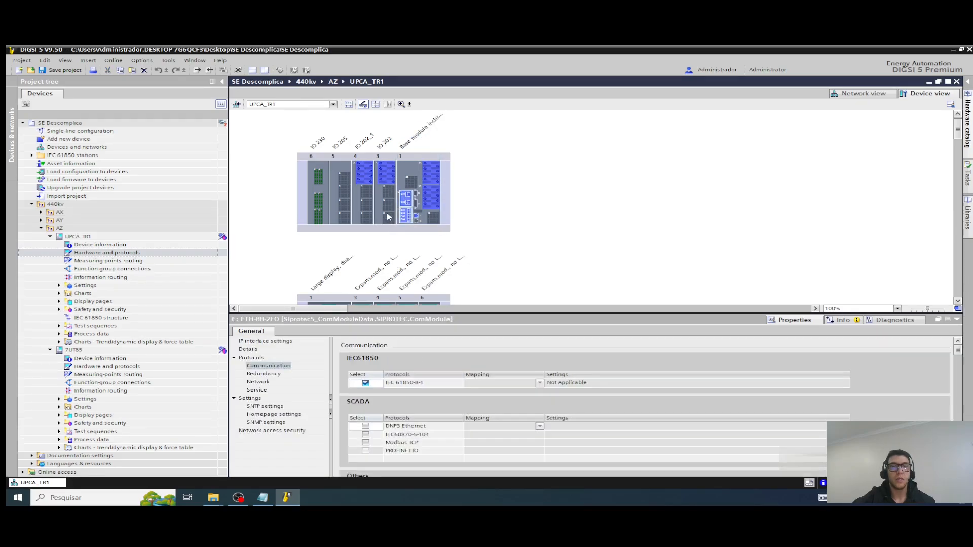
{"action": "left_click", "coordinate": [360, 214]}
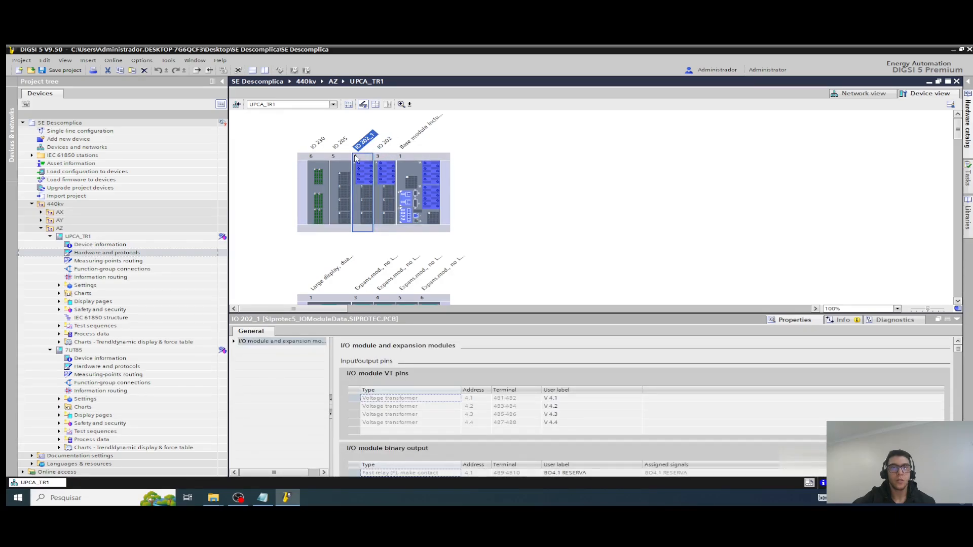
Step: Compare the slot 6 IO module of UPCA_TR1 with the one fitted in 7UT85
{"action": "left_click", "coordinate": [321, 144]}
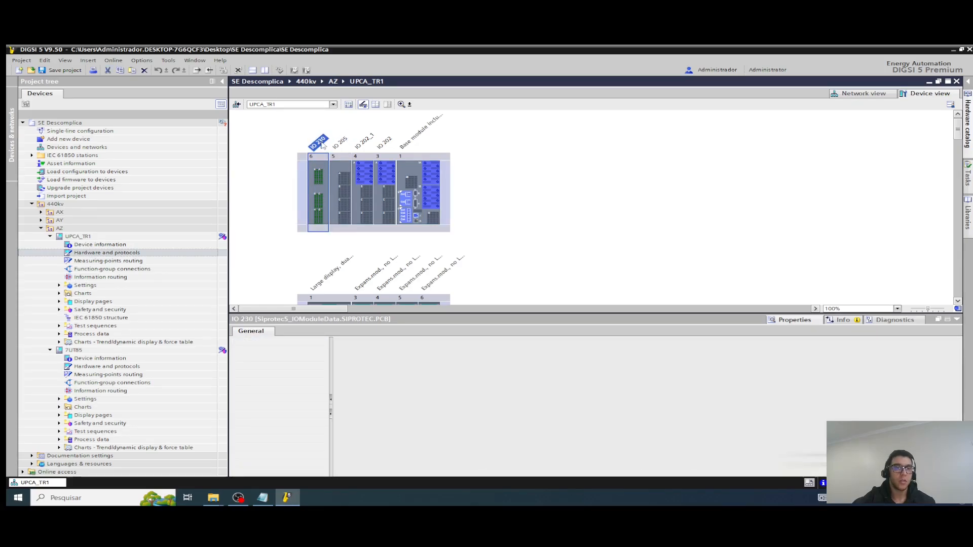
{"action": "left_click", "coordinate": [105, 368]}
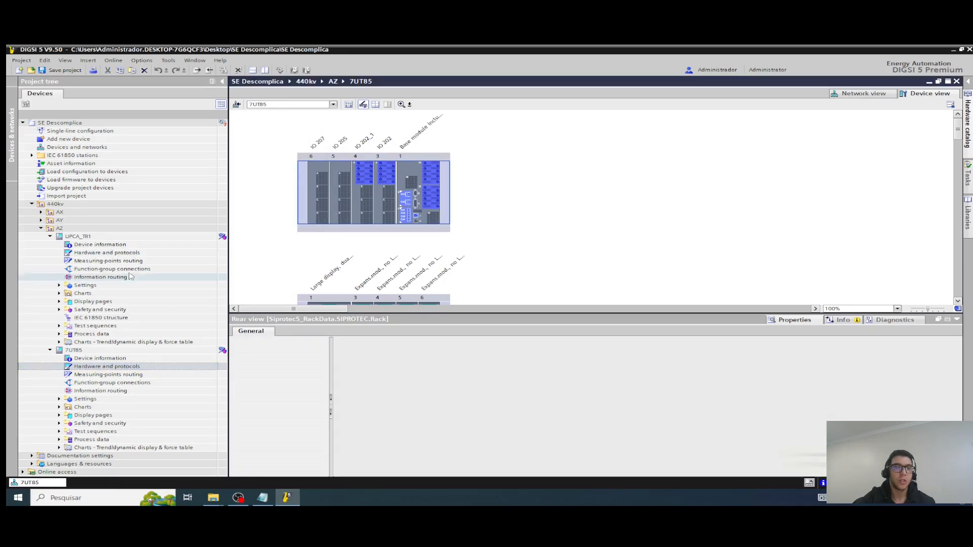
{"action": "left_click", "coordinate": [114, 258]}
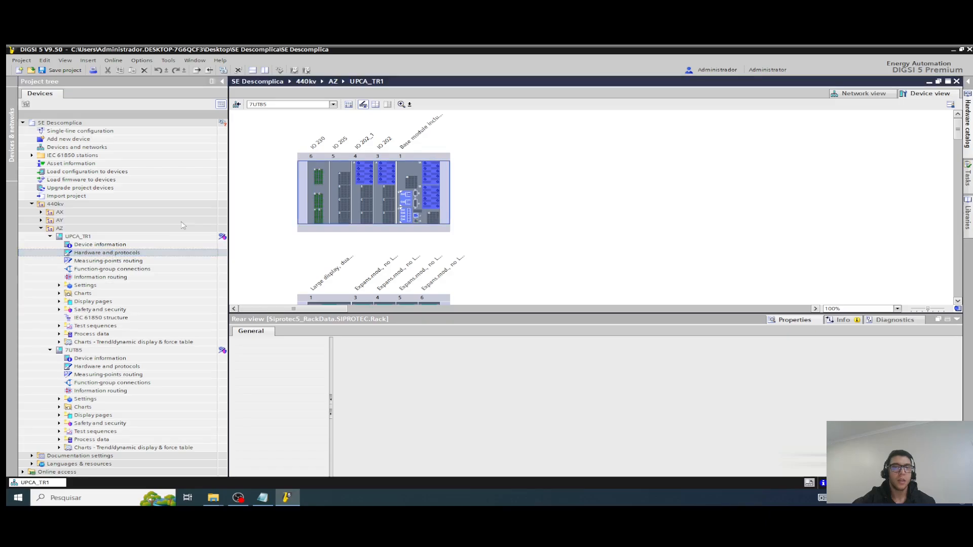
Step: Delete the IO 230 module from slot 6 of UPCA_TR1
{"action": "left_click", "coordinate": [319, 143]}
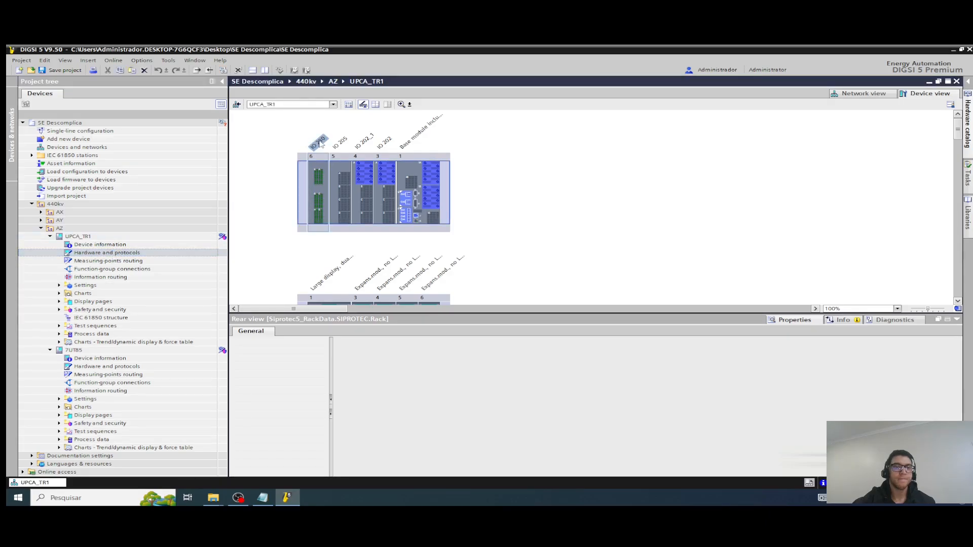
{"action": "left_click", "coordinate": [319, 169]}
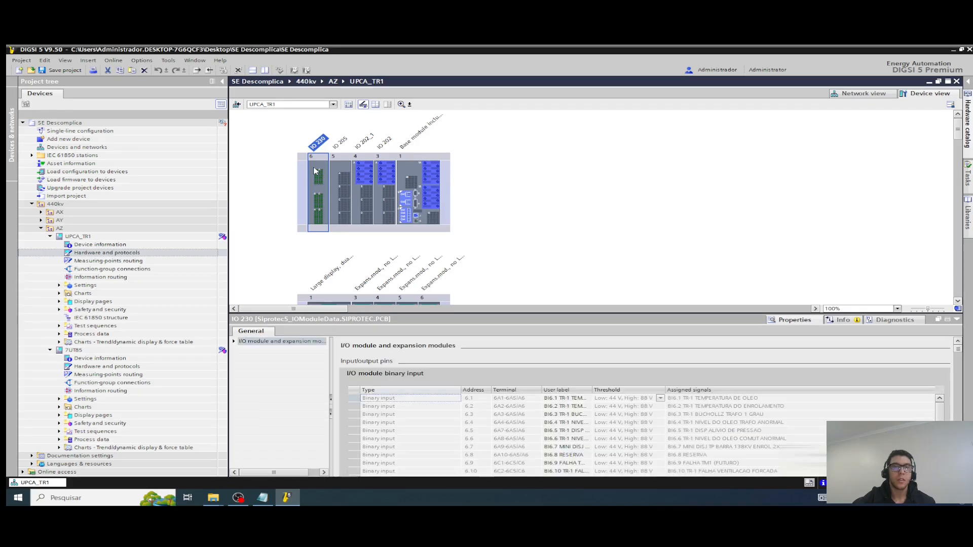
{"action": "key", "text": "Delete"}
{"action": "right_click", "coordinate": [320, 164]}
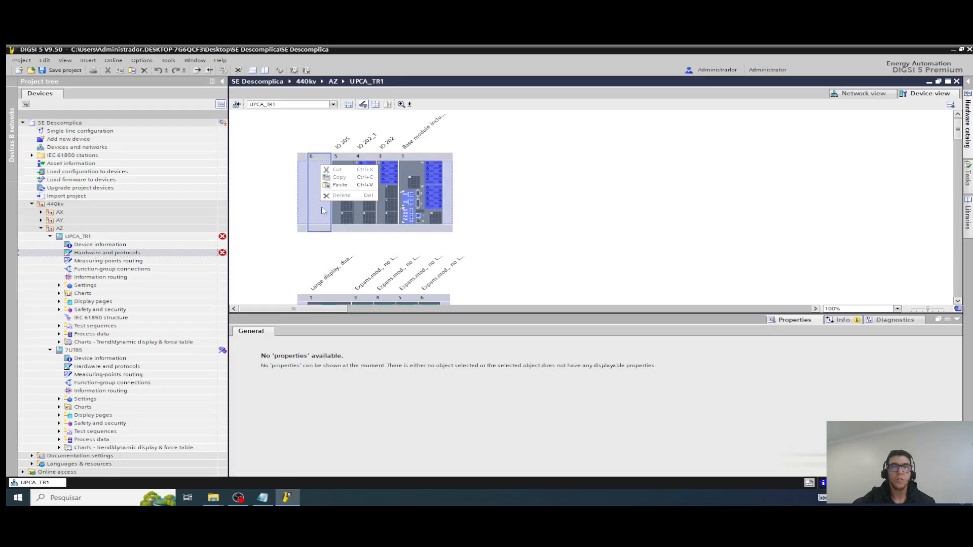
Step: Find IO 207 among the I/O modules in the hardware catalog, check it against 7UT85, and place it in slot 6 of UPCA_TR1
{"action": "left_click", "coordinate": [968, 129]}
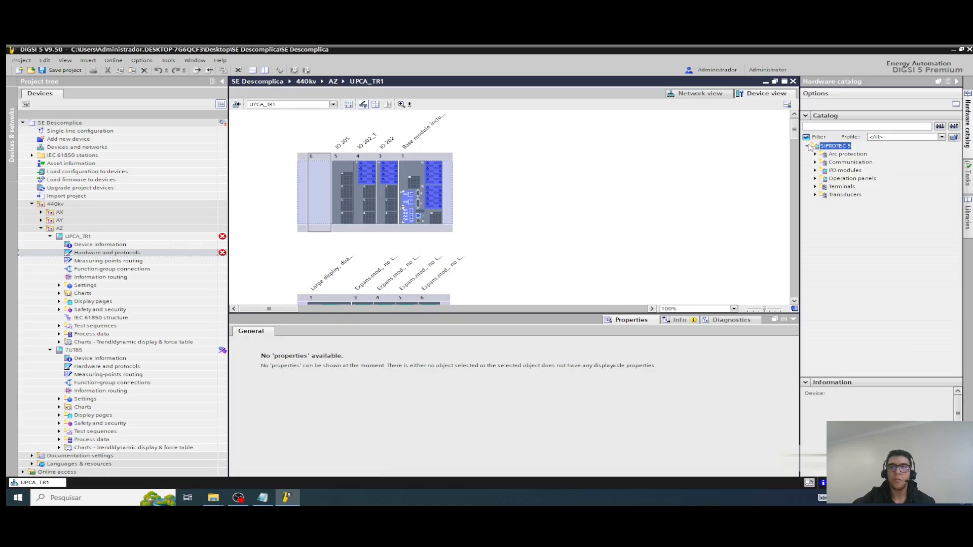
{"action": "left_click", "coordinate": [814, 170]}
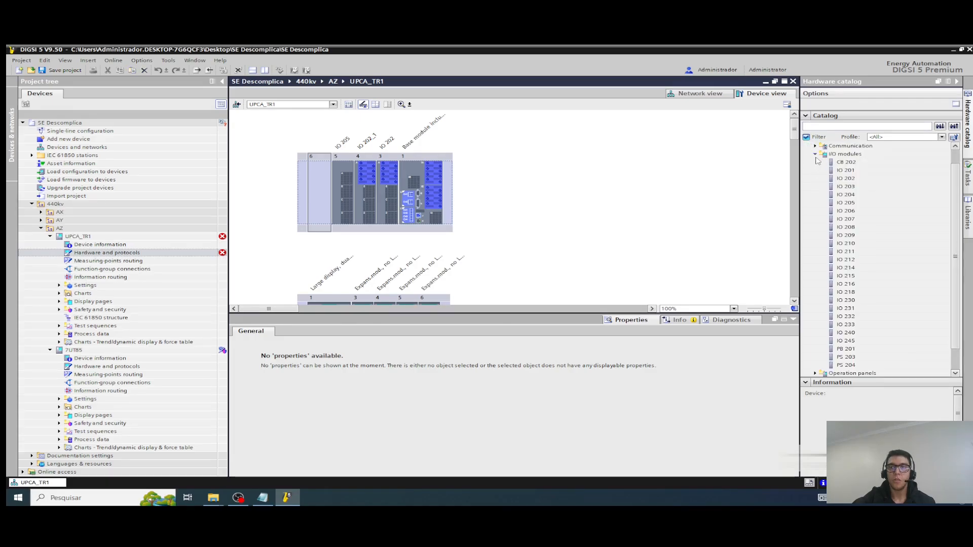
{"action": "double_click", "coordinate": [123, 366]}
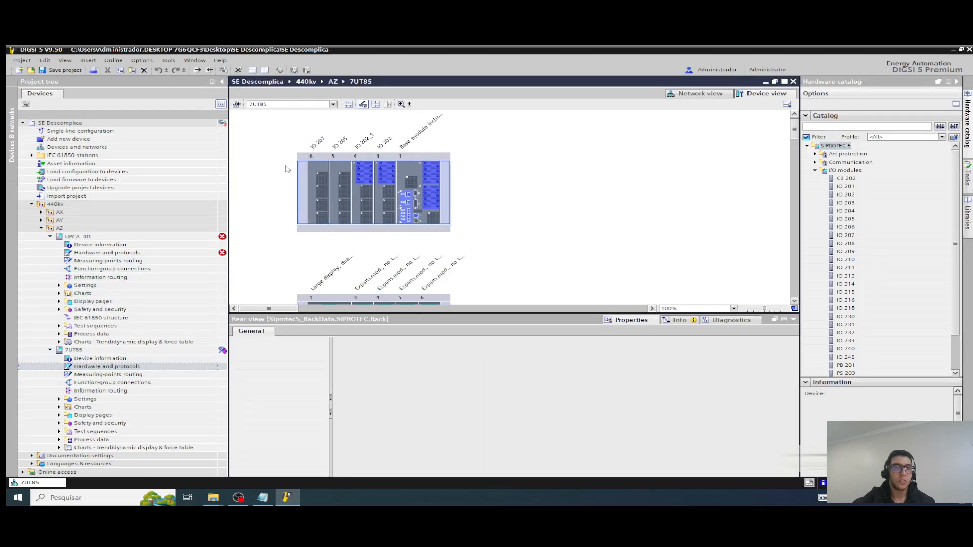
{"action": "double_click", "coordinate": [76, 253]}
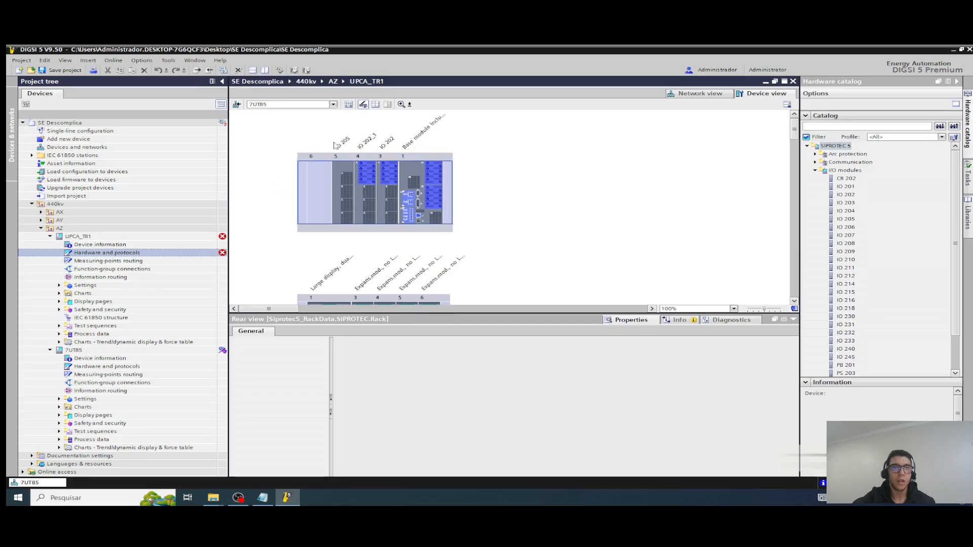
{"action": "left_click", "coordinate": [846, 236]}
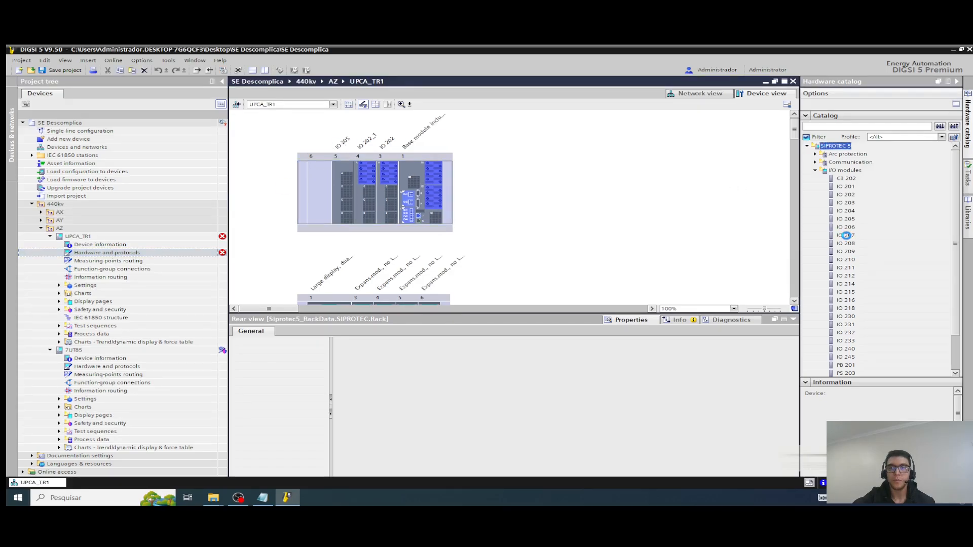
{"action": "left_click", "coordinate": [847, 236]}
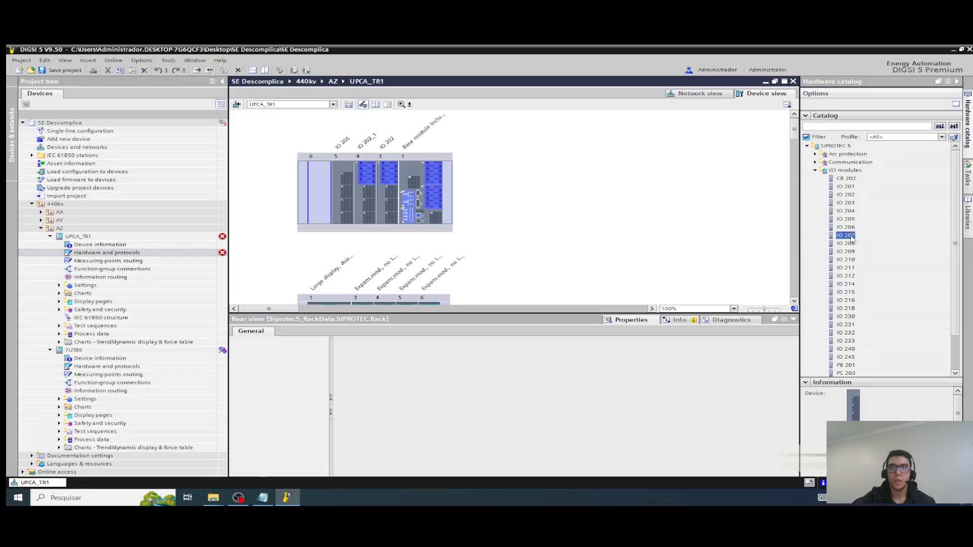
{"action": "left_click_drag", "start_coordinate": [321, 182], "coordinate": [322, 182]}
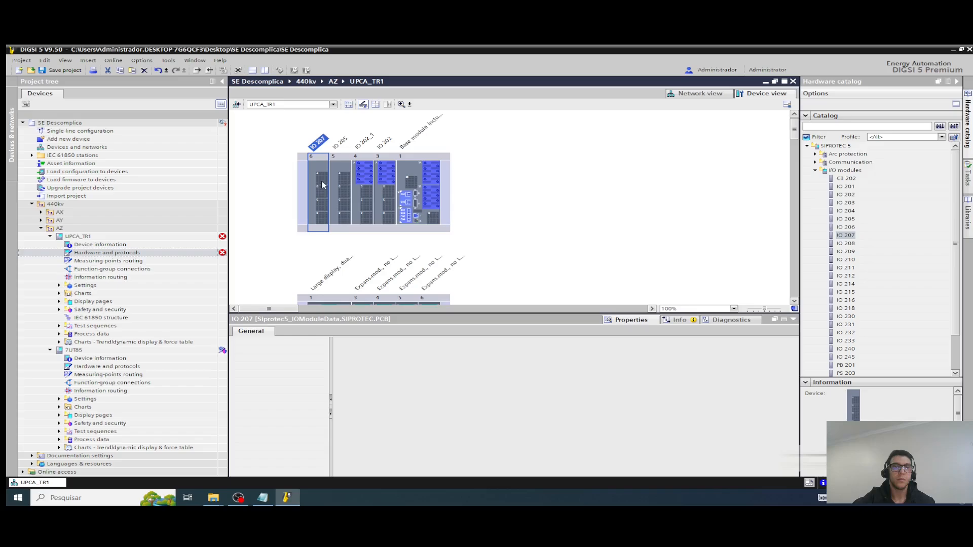
Step: Review the 7UT85 device view, open Measuring-points routing of UPCA_TR1 and close it without synchronizing the hardware
{"action": "double_click", "coordinate": [101, 367]}
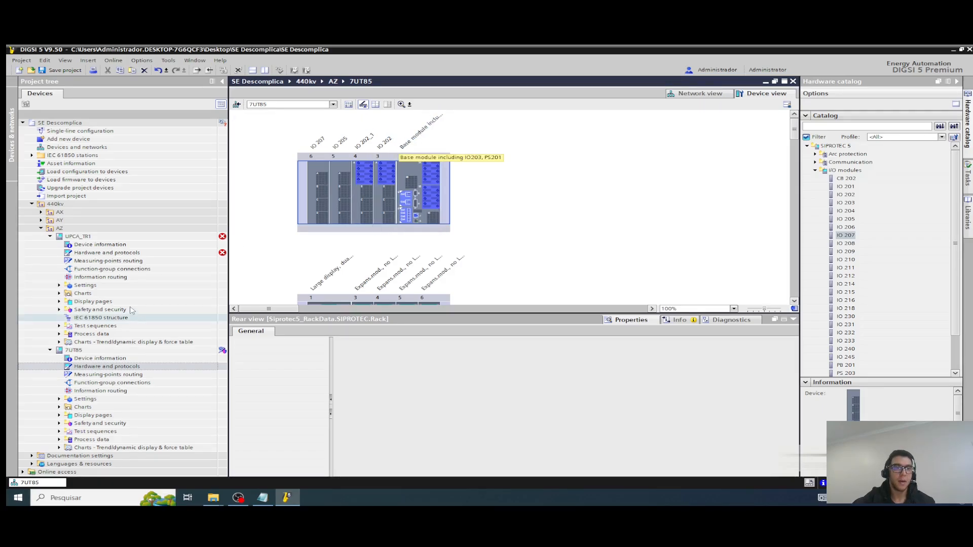
{"action": "double_click", "coordinate": [106, 262]}
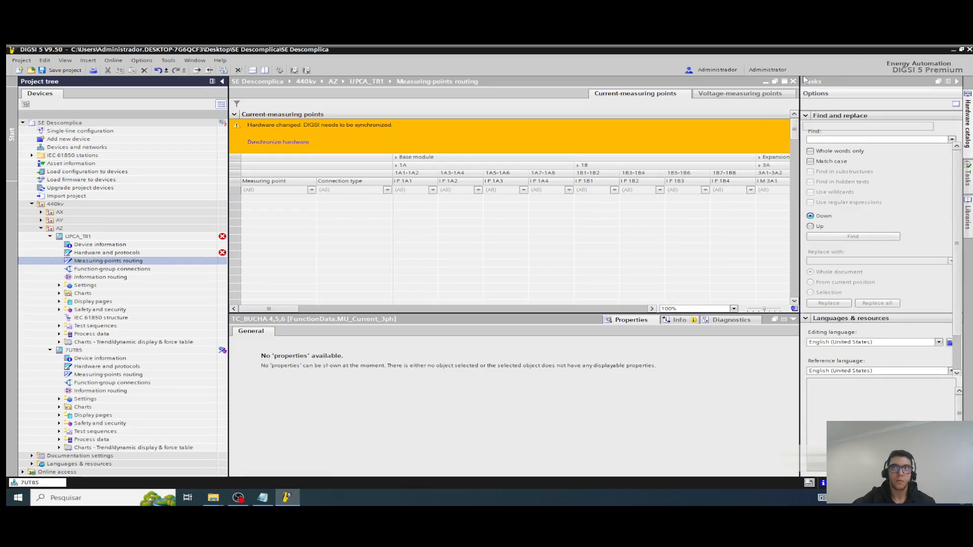
{"action": "left_click", "coordinate": [793, 81]}
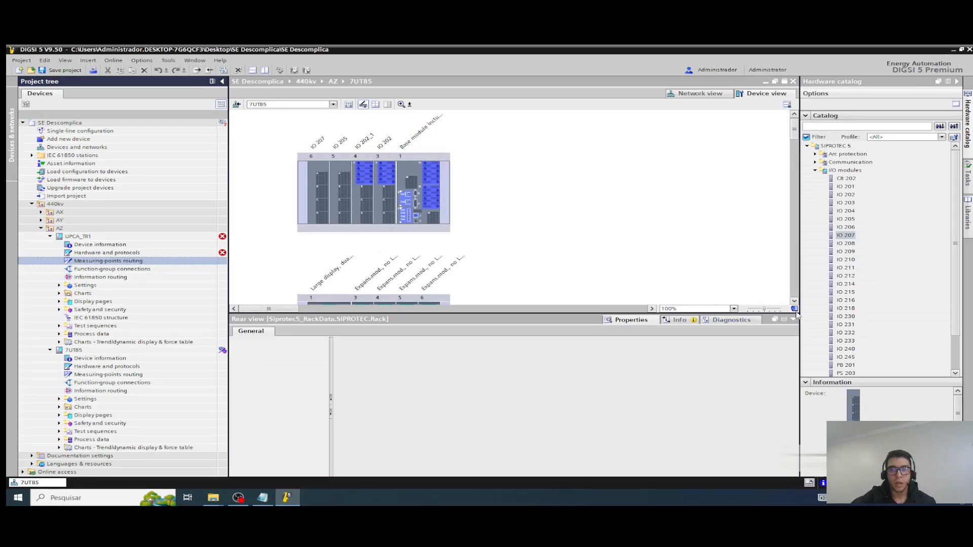
Step: Look over the 7UT85 rack and inspect the CT pins of terminals A and B on its base module
{"action": "scroll", "coordinate": [794, 302], "scroll_direction": "down", "scroll_amount": 3}
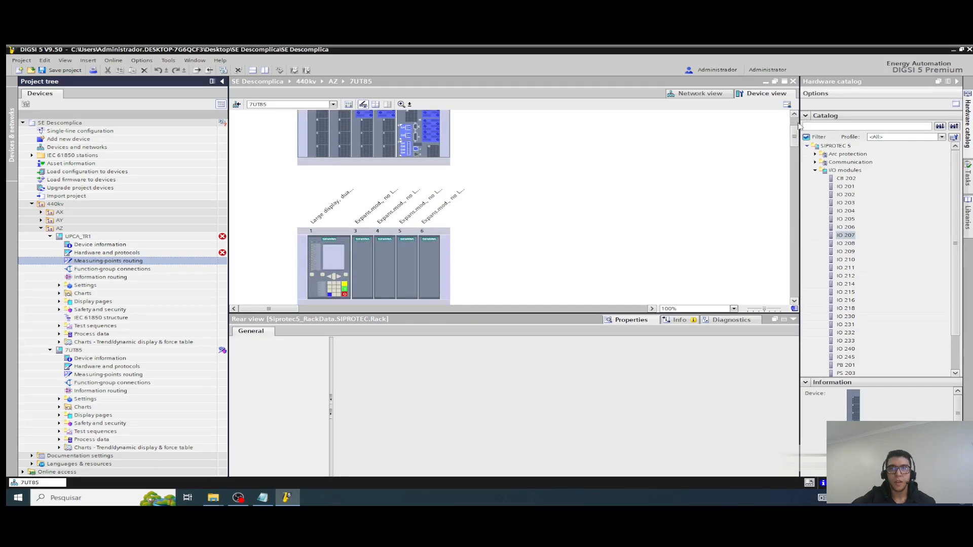
{"action": "scroll", "coordinate": [568, 186], "scroll_direction": "up", "scroll_amount": 3}
{"action": "left_click", "coordinate": [420, 226]}
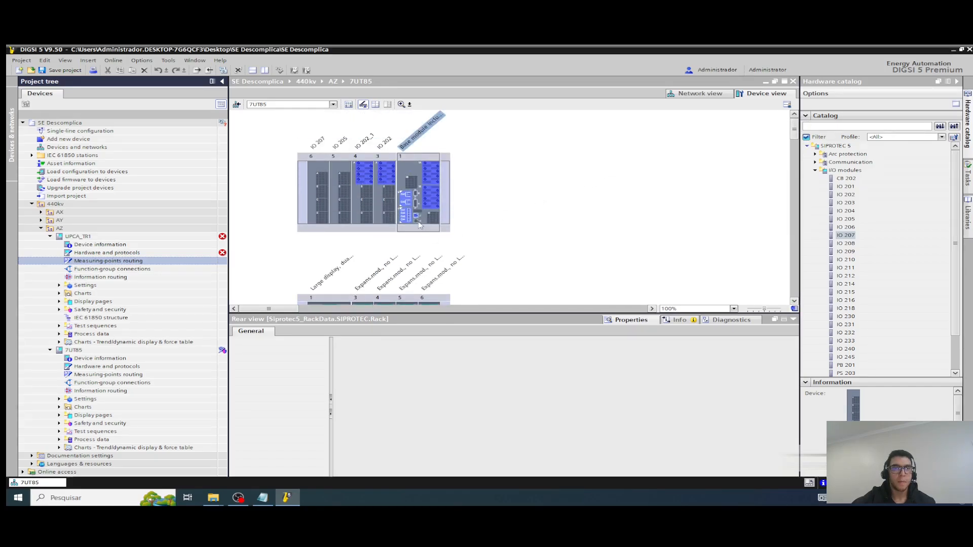
{"action": "left_click", "coordinate": [433, 177]}
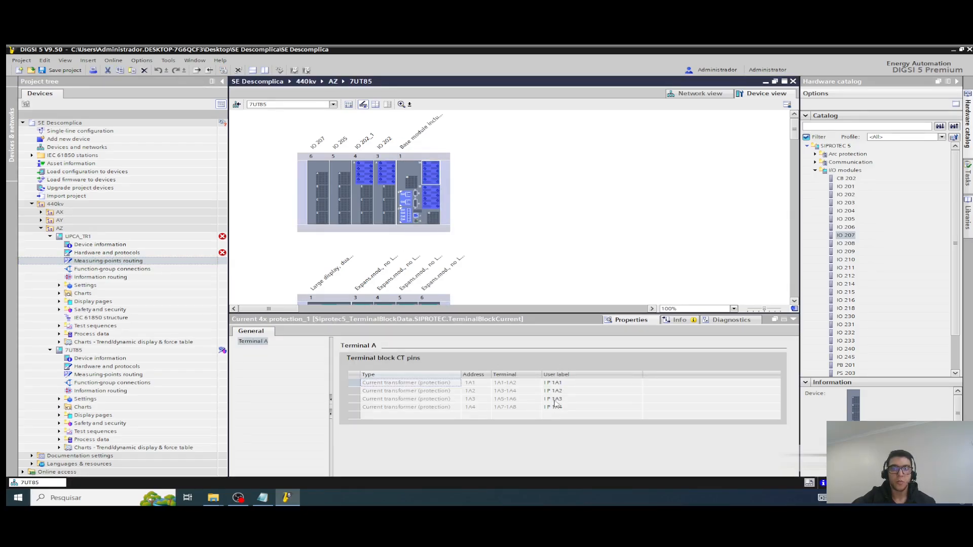
{"action": "left_click", "coordinate": [437, 202]}
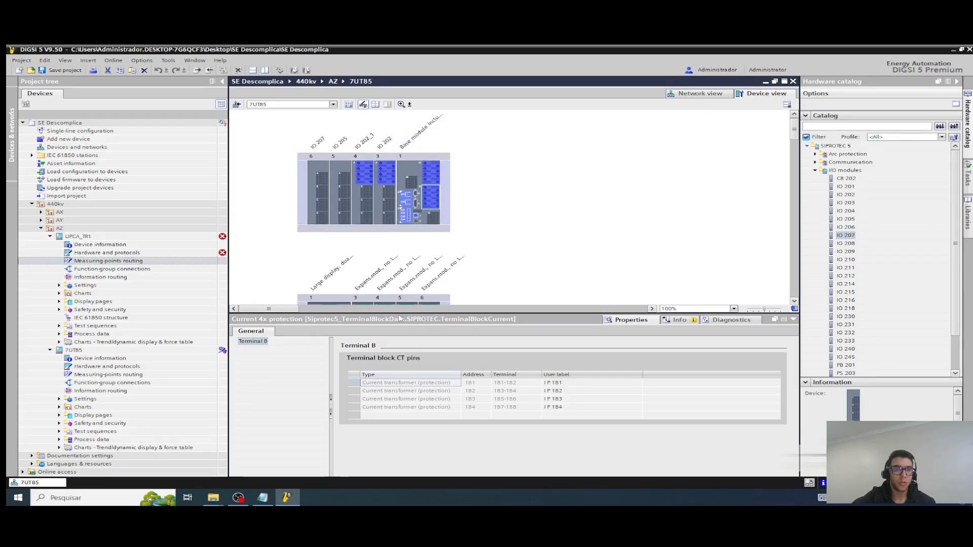
Step: Reopen the 7UT85 hardware, recheck its base module's current terminals, ETH-BB-2FO and ANAI-CA-4EL modules, and return to the UPCA_TR1 hardware
{"action": "left_click", "coordinate": [99, 367]}
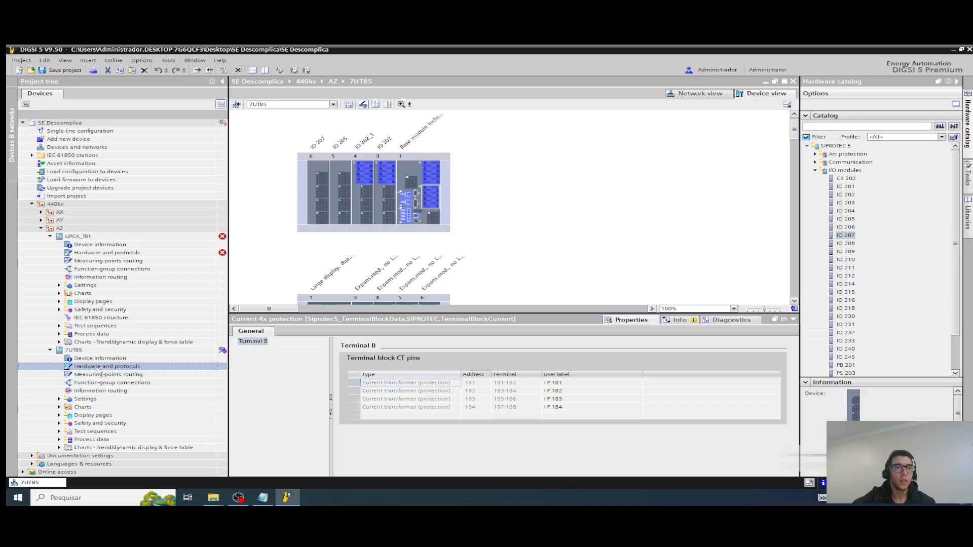
{"action": "double_click", "coordinate": [98, 369]}
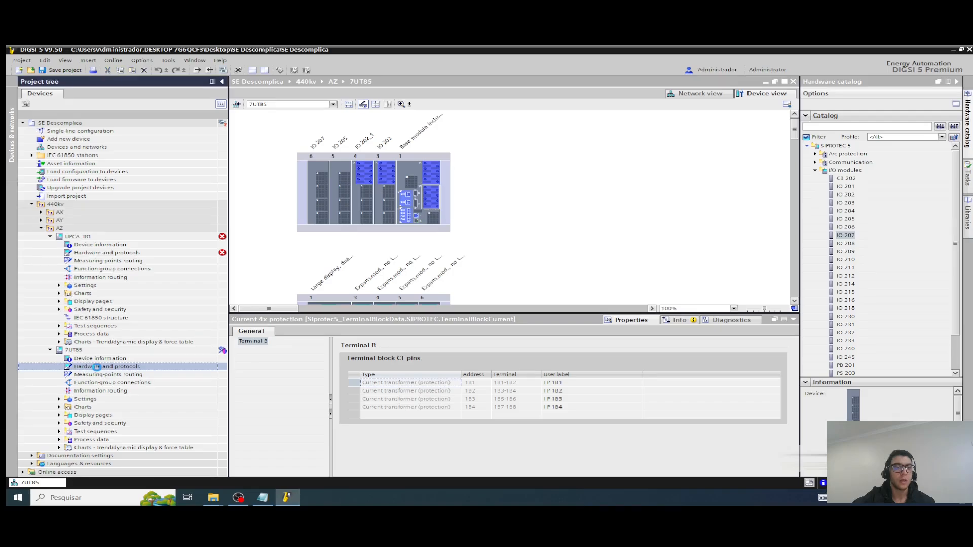
{"action": "left_click", "coordinate": [432, 174]}
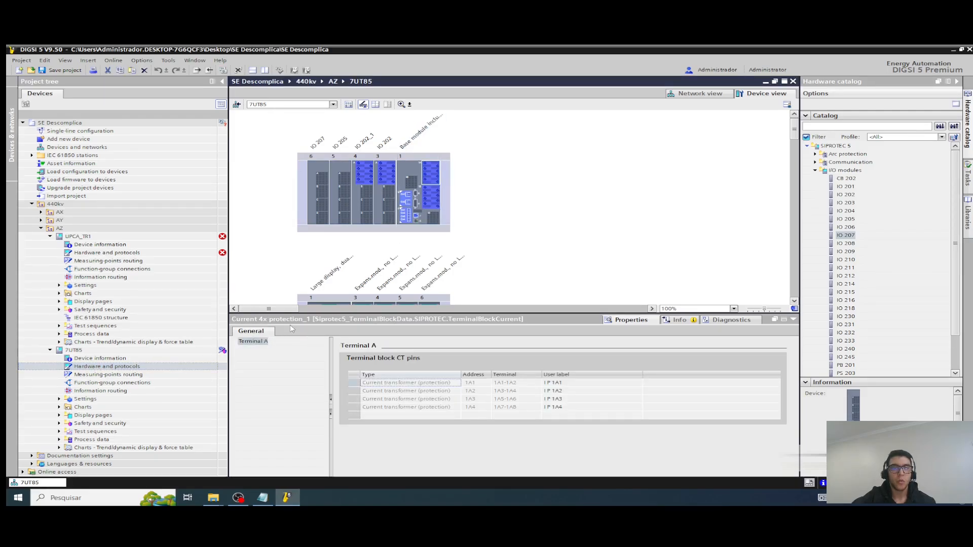
{"action": "left_click", "coordinate": [432, 202]}
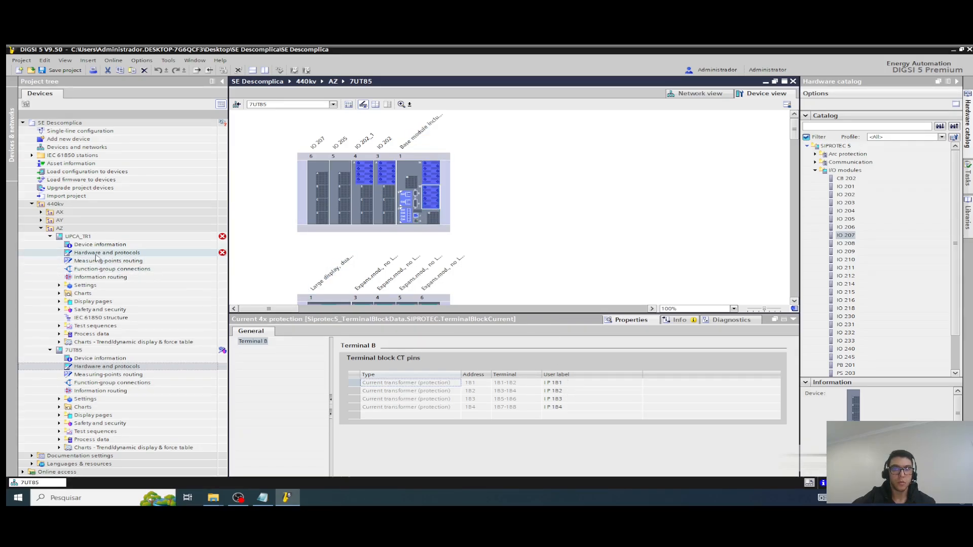
{"action": "left_click", "coordinate": [409, 200]}
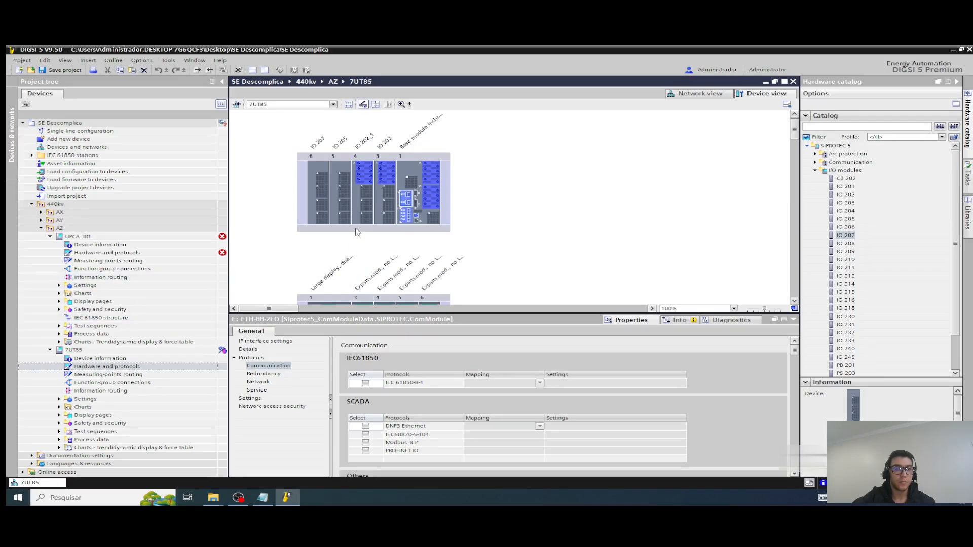
{"action": "left_click", "coordinate": [411, 217]}
{"action": "left_click", "coordinate": [312, 327]}
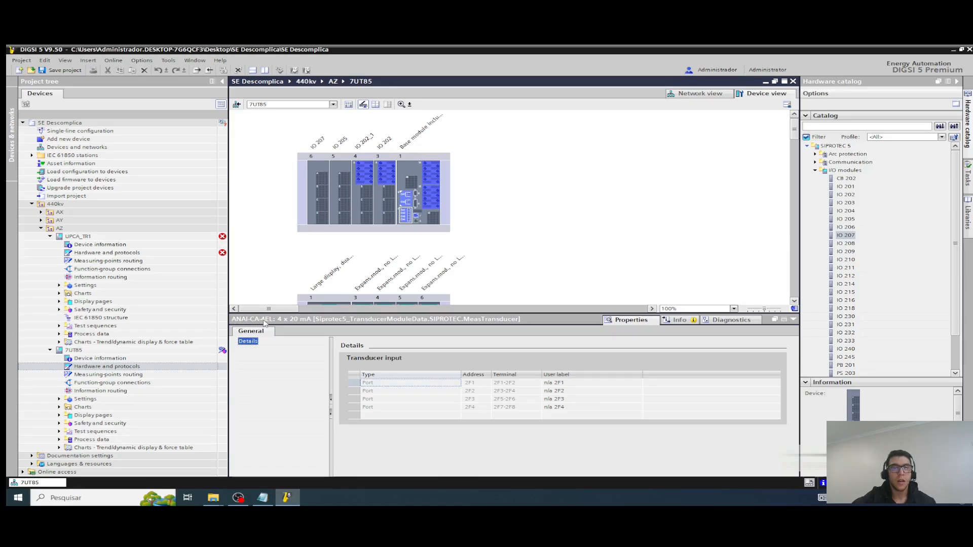
{"action": "double_click", "coordinate": [118, 252]}
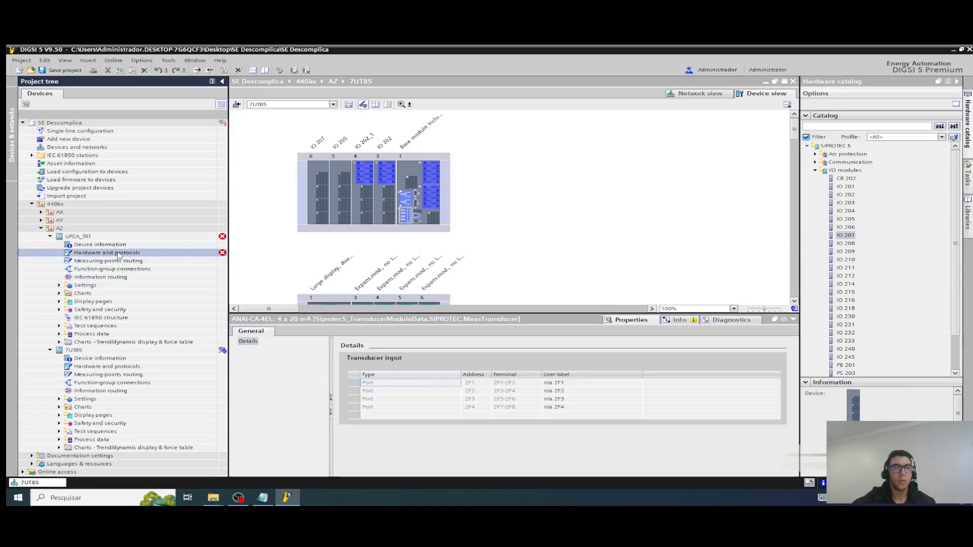
Step: Inspect the ETH-BB-2FO and ANAI-CA-4EL modules and current terminals A and B on the UPCA_TR1 base module
{"action": "left_click", "coordinate": [407, 200]}
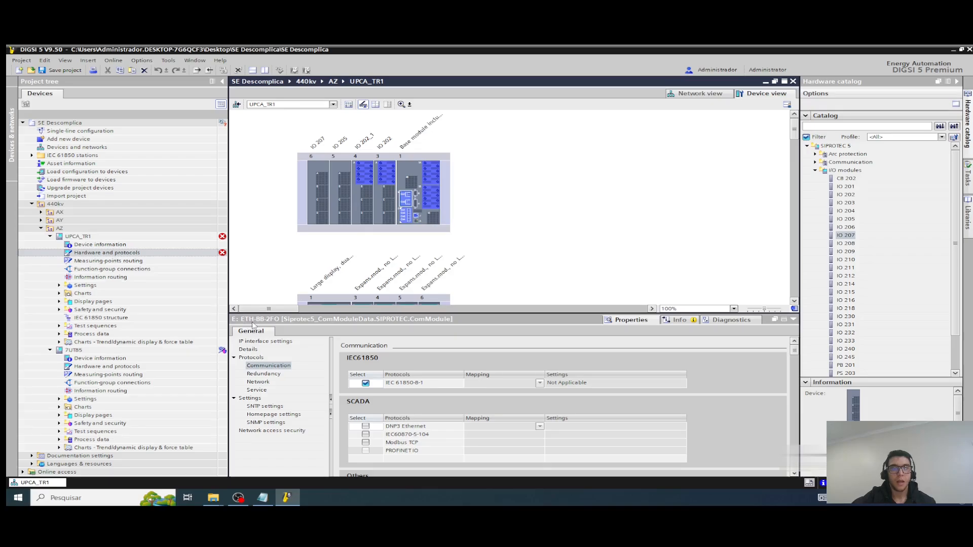
{"action": "left_click", "coordinate": [407, 212]}
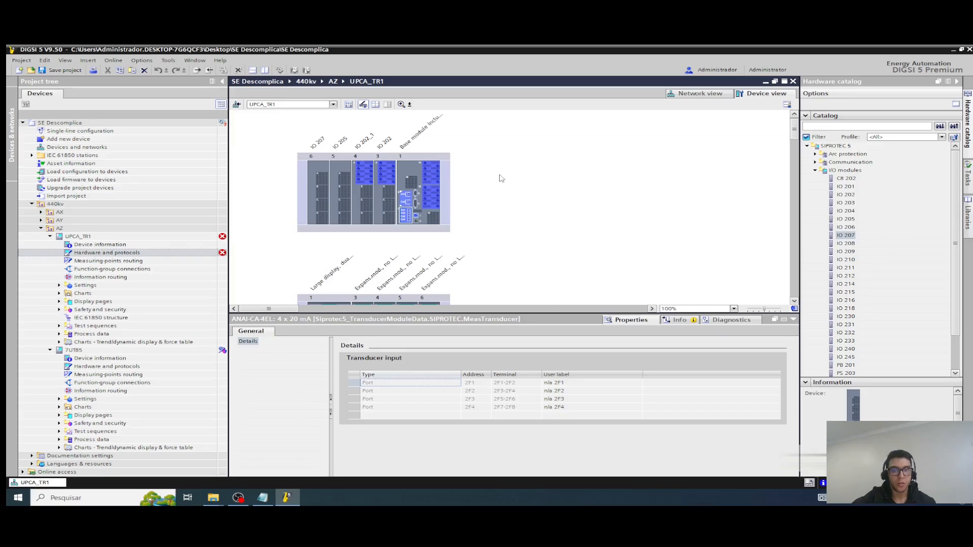
{"action": "left_click", "coordinate": [438, 173]}
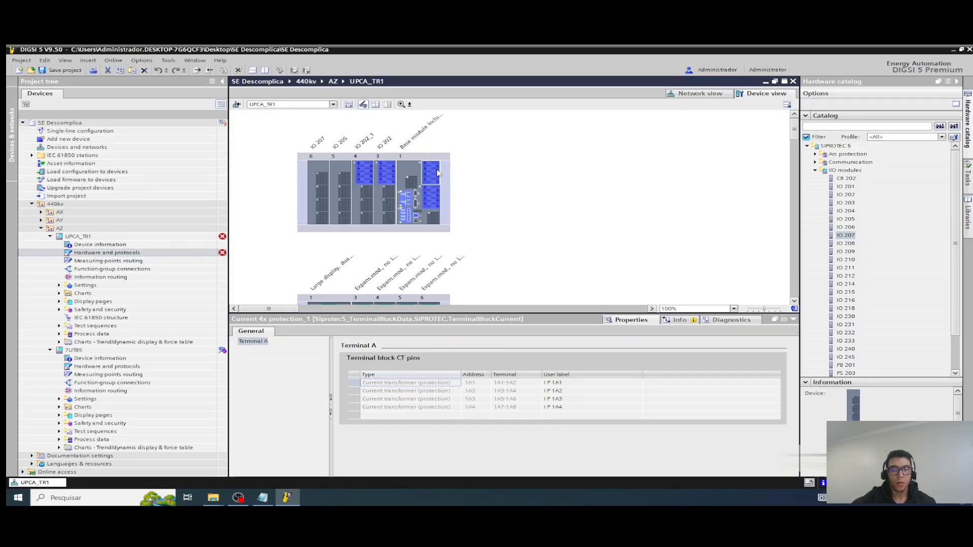
{"action": "left_click", "coordinate": [434, 203]}
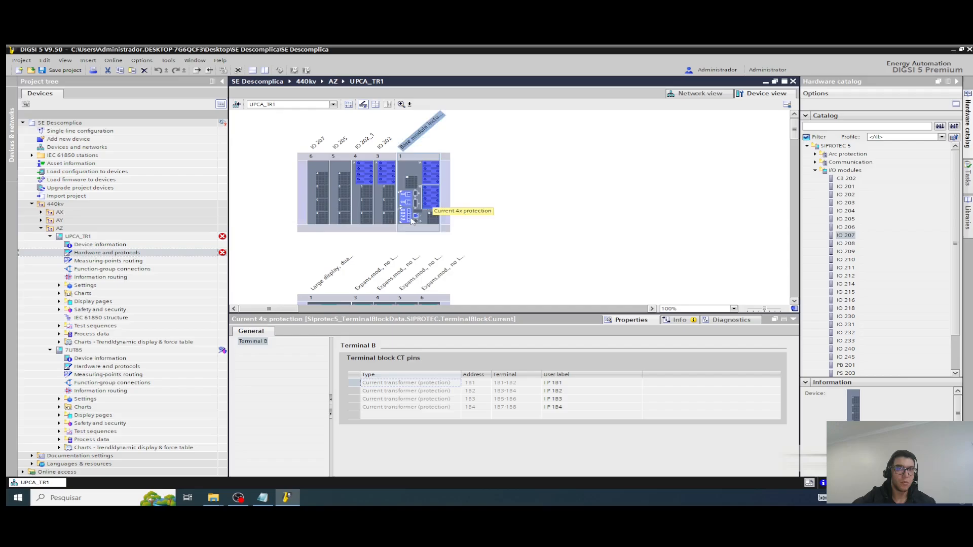
Step: Compare the current terminal of IO 202 in slot 3 between UPCA_TR1 and 7UT85
{"action": "left_click", "coordinate": [387, 175]}
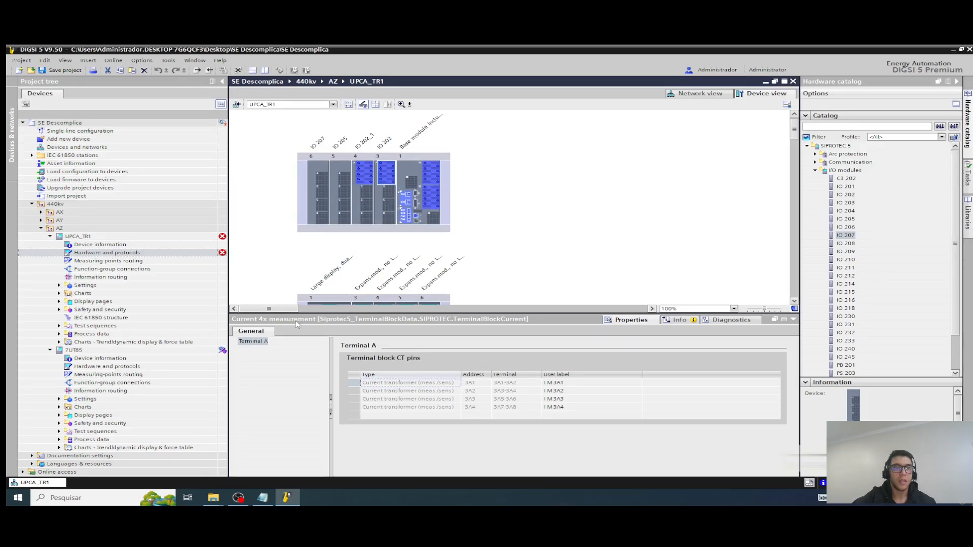
{"action": "left_click", "coordinate": [107, 366]}
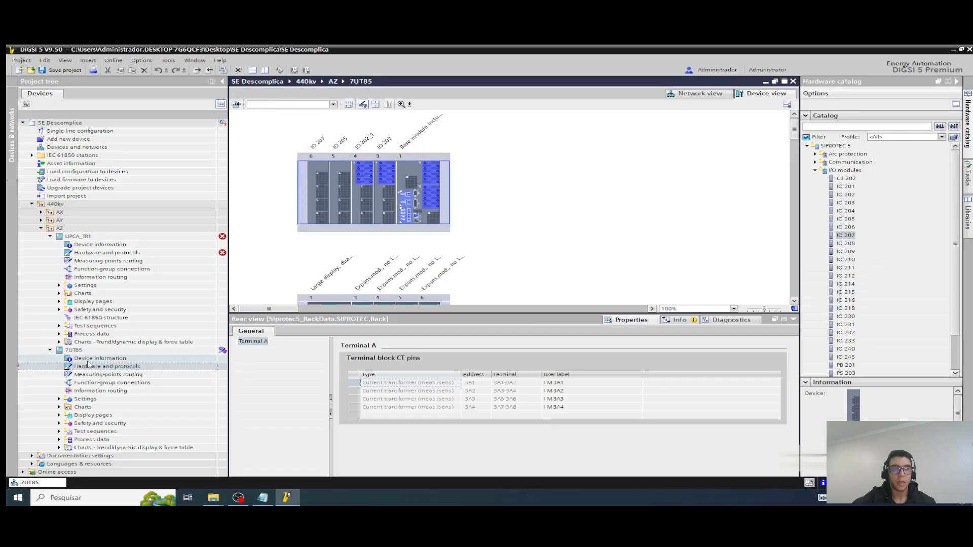
{"action": "left_click", "coordinate": [386, 175]}
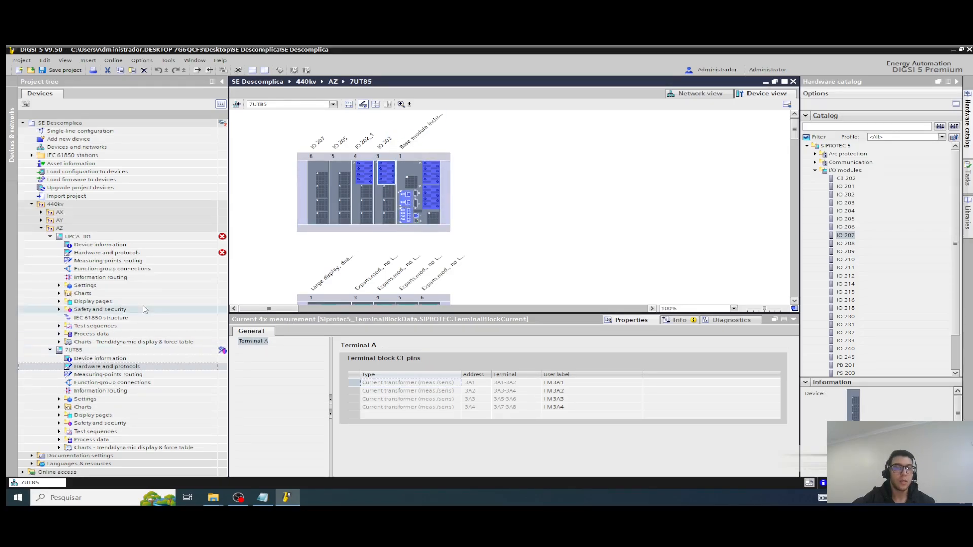
Step: Compare the current terminal of IO 202_1 in slot 4 between the UPCA_TR1 and 7UT85 hardware
{"action": "double_click", "coordinate": [101, 253]}
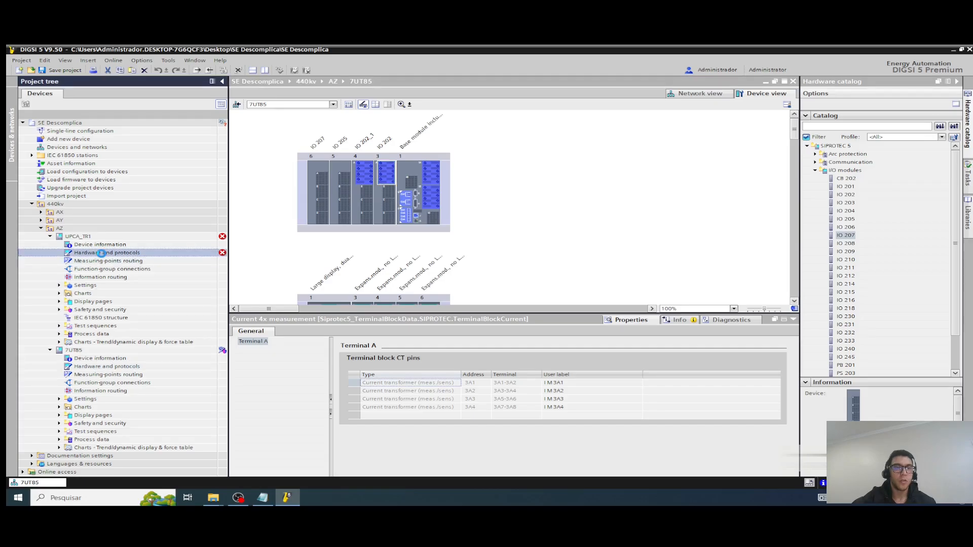
{"action": "left_click", "coordinate": [365, 176]}
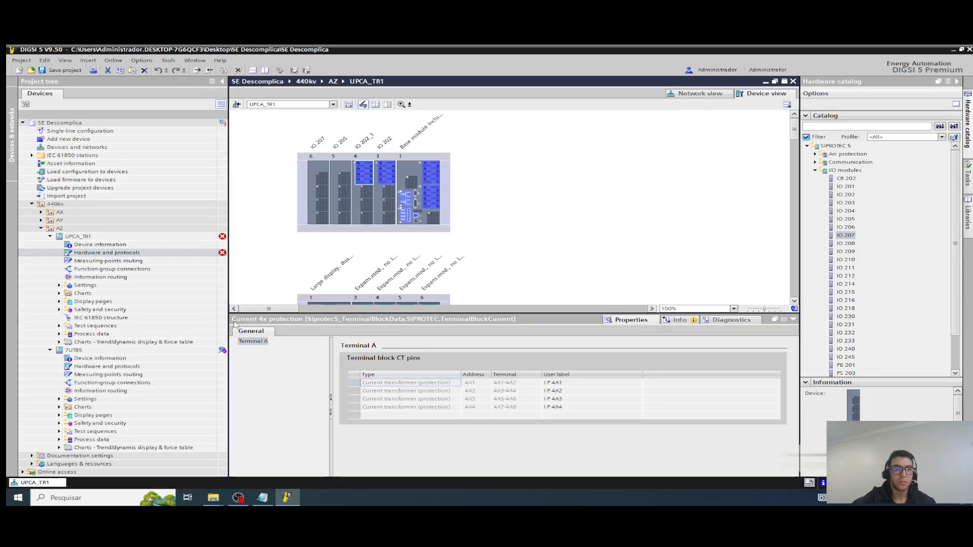
{"action": "left_click", "coordinate": [90, 366]}
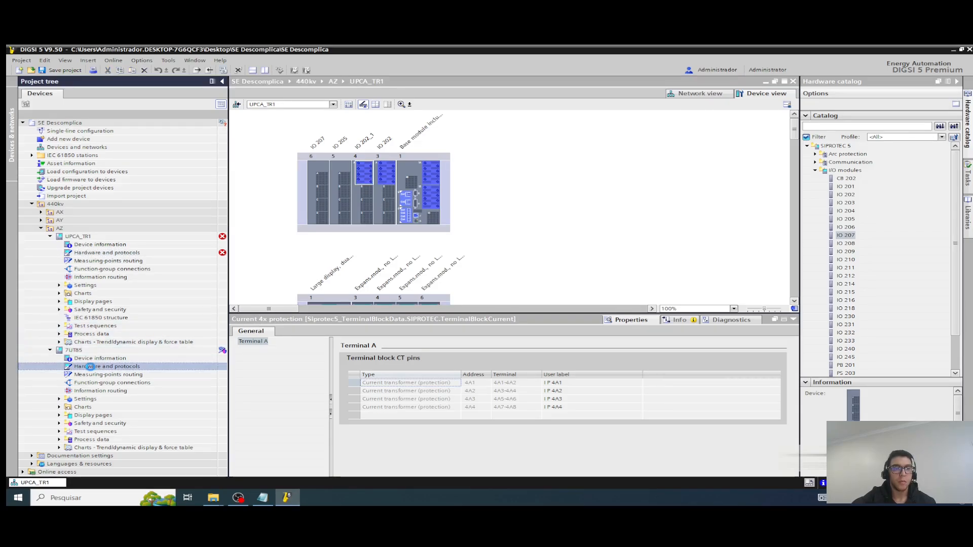
{"action": "double_click", "coordinate": [92, 367]}
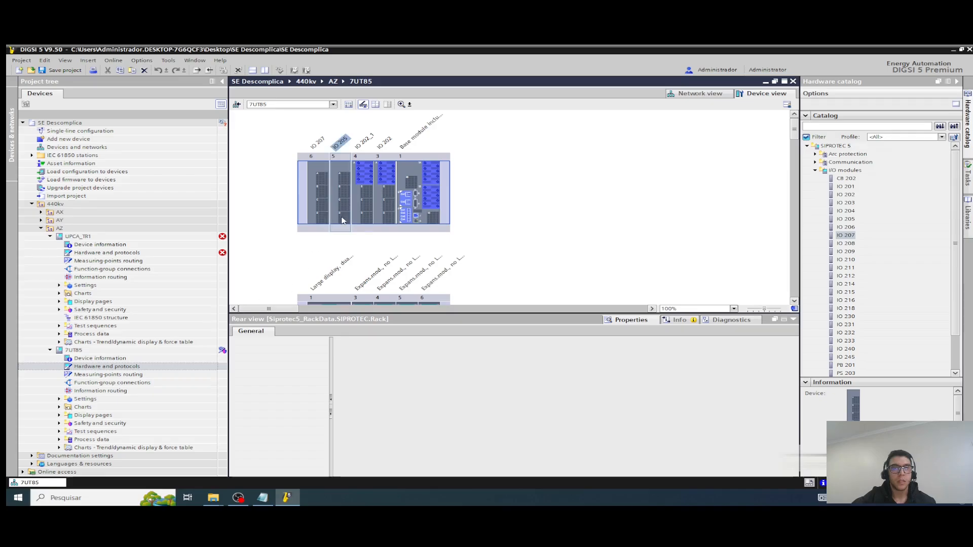
{"action": "left_click", "coordinate": [361, 204]}
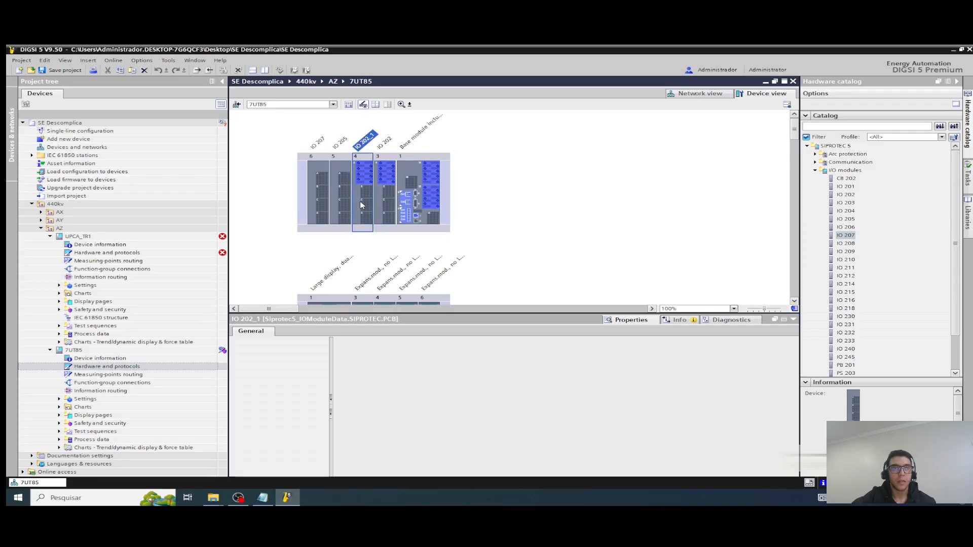
{"action": "left_click", "coordinate": [363, 170]}
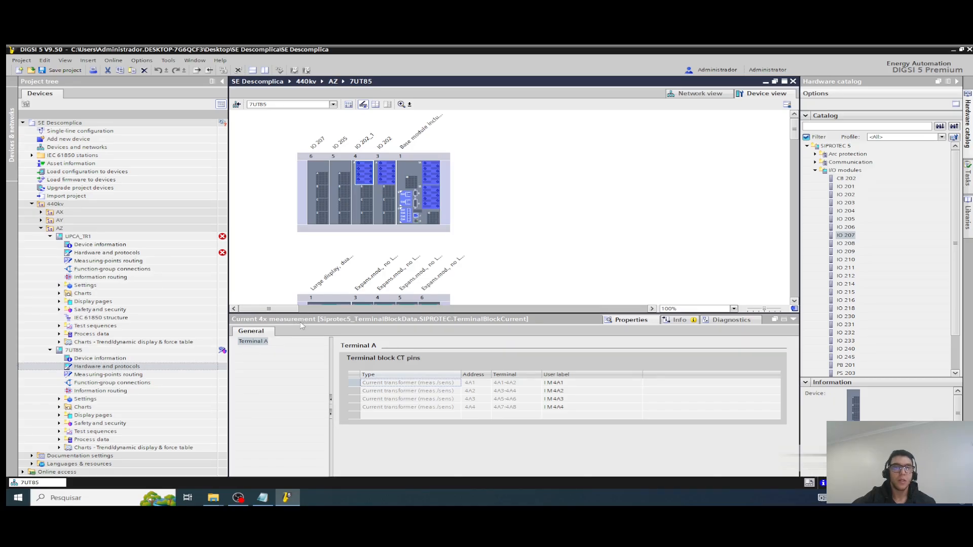
Step: Return to the UPCA_TR1 hardware and delete the Current 4x protection terminal from IO 202_1 in slot 4
{"action": "double_click", "coordinate": [84, 253]}
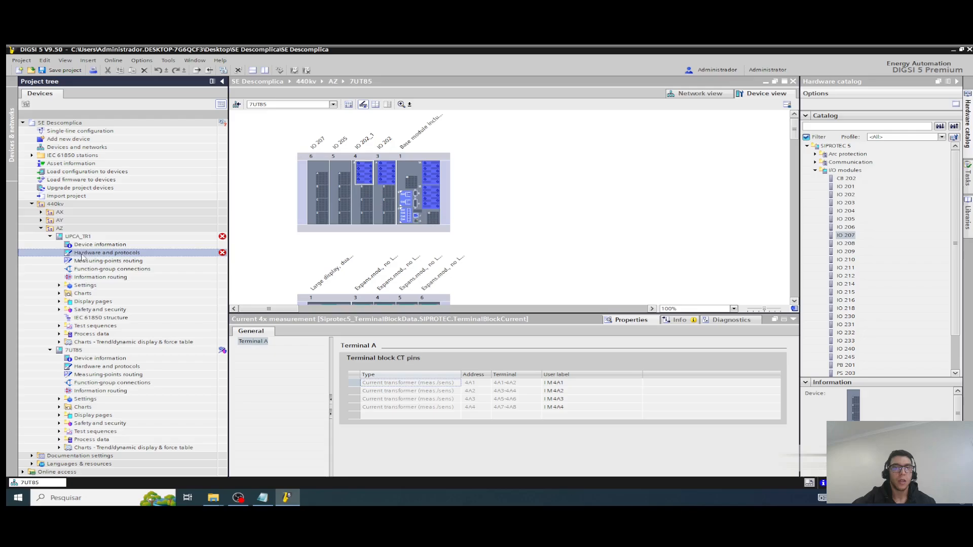
{"action": "left_click", "coordinate": [372, 177]}
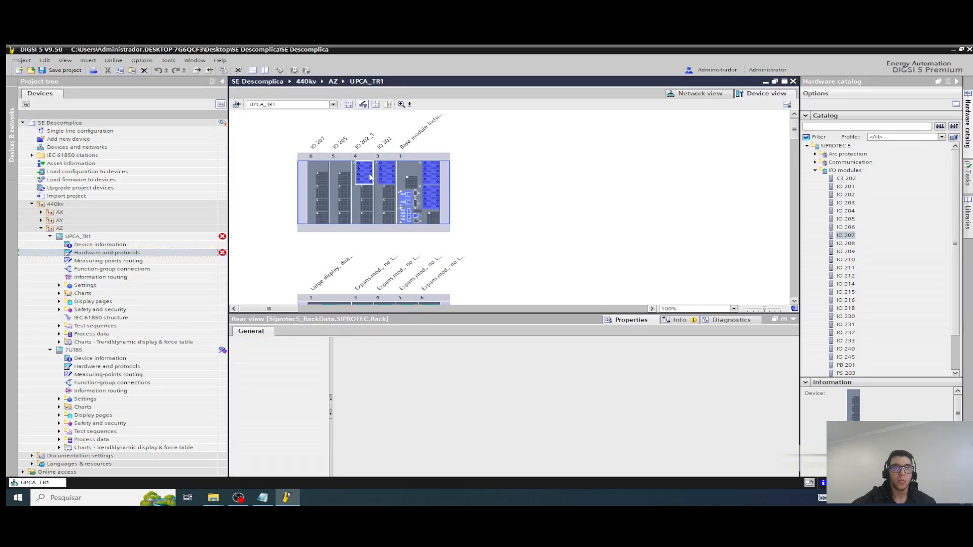
{"action": "right_click", "coordinate": [370, 175]}
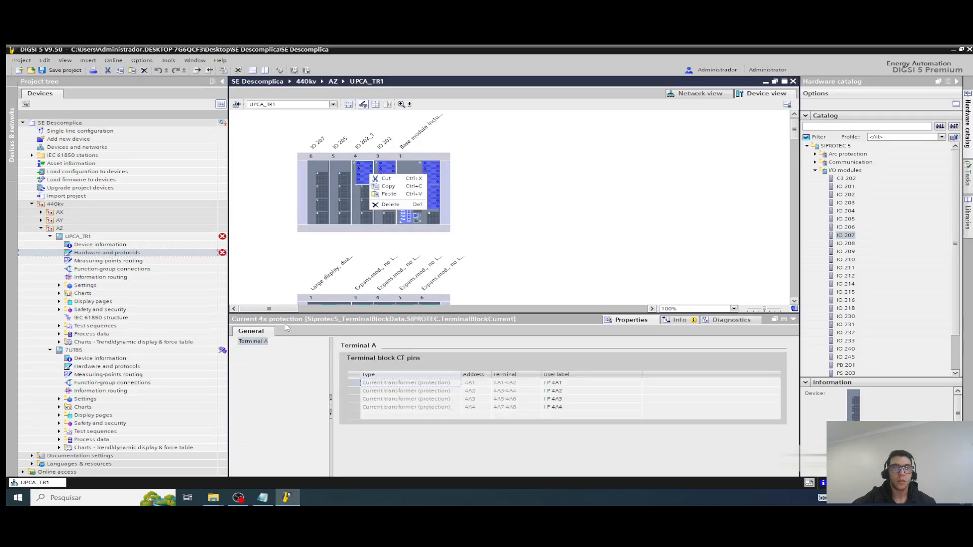
{"action": "left_click", "coordinate": [390, 204]}
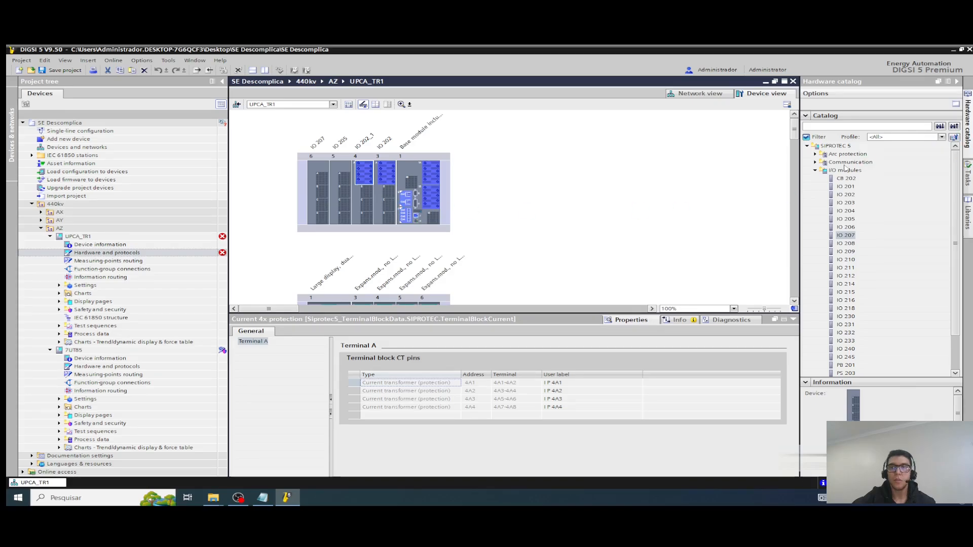
Step: Find the modular-device terminals in the hardware catalog and place Current 4x measurement on IO 202_1 in slot 4 of UPCA_TR1
{"action": "left_click", "coordinate": [815, 170]}
{"action": "left_click", "coordinate": [815, 163]}
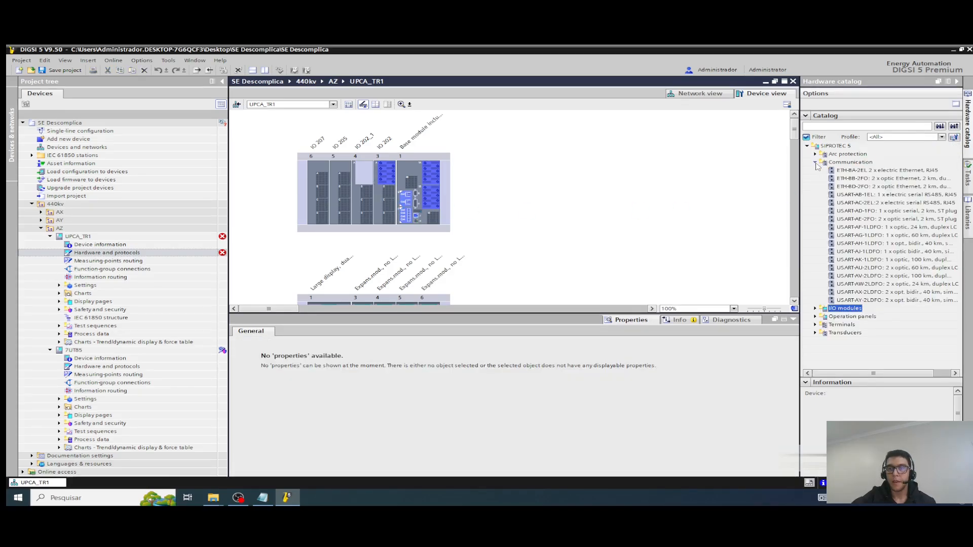
{"action": "left_click", "coordinate": [815, 162]}
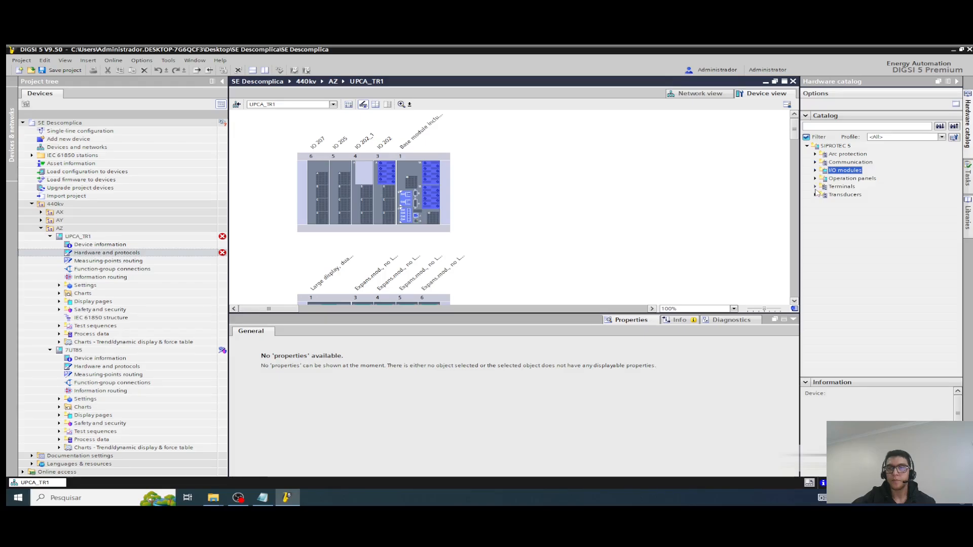
{"action": "left_click", "coordinate": [815, 186]}
{"action": "left_click", "coordinate": [824, 203]}
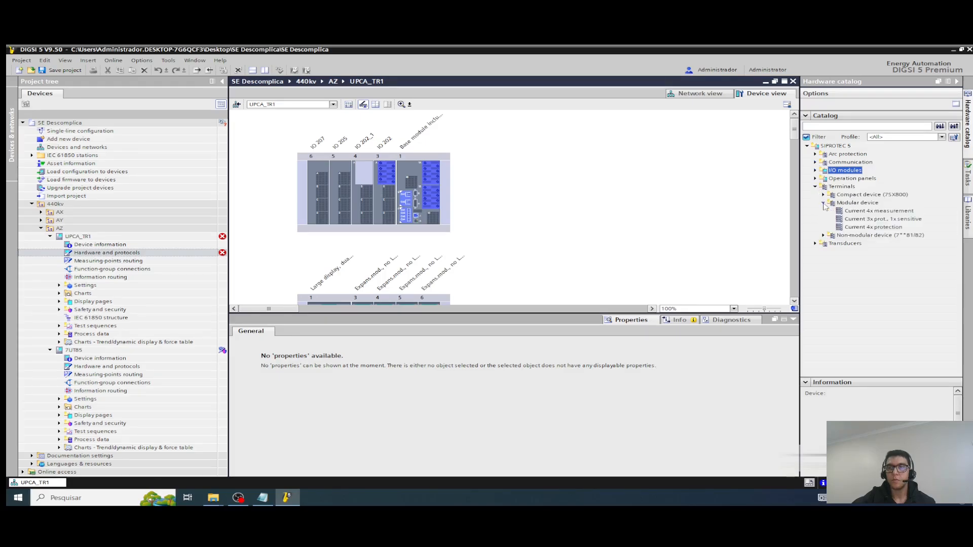
{"action": "left_click", "coordinate": [894, 212]}
{"action": "left_click", "coordinate": [891, 227]}
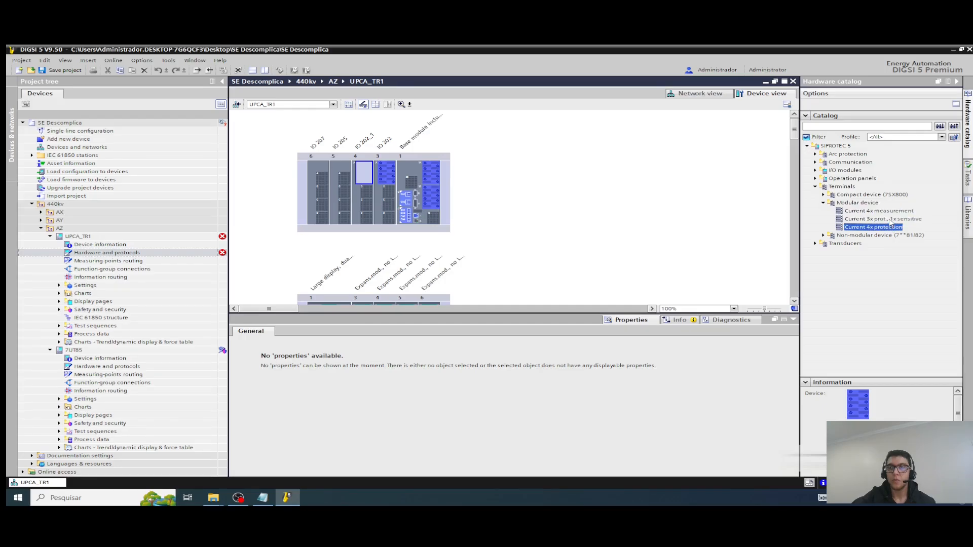
{"action": "left_click", "coordinate": [860, 219]}
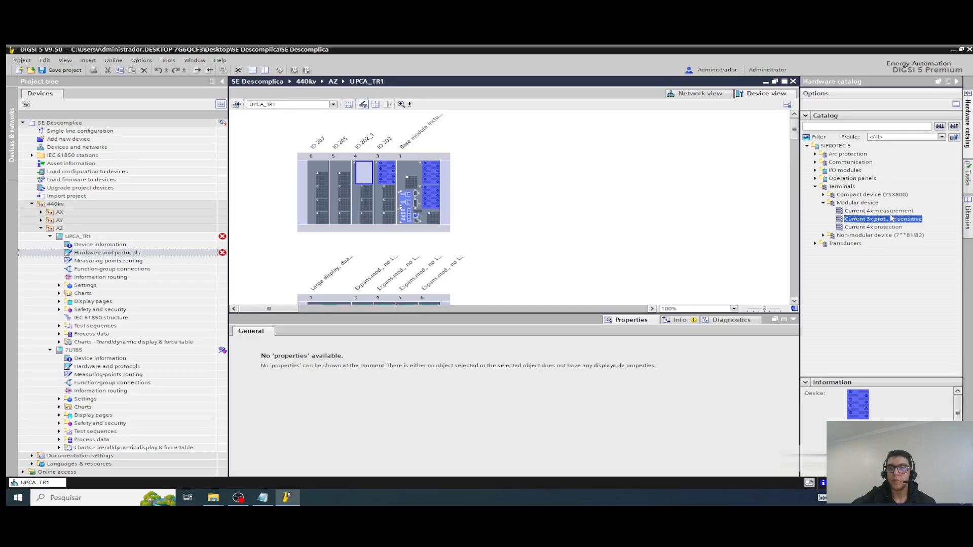
{"action": "left_click", "coordinate": [877, 212]}
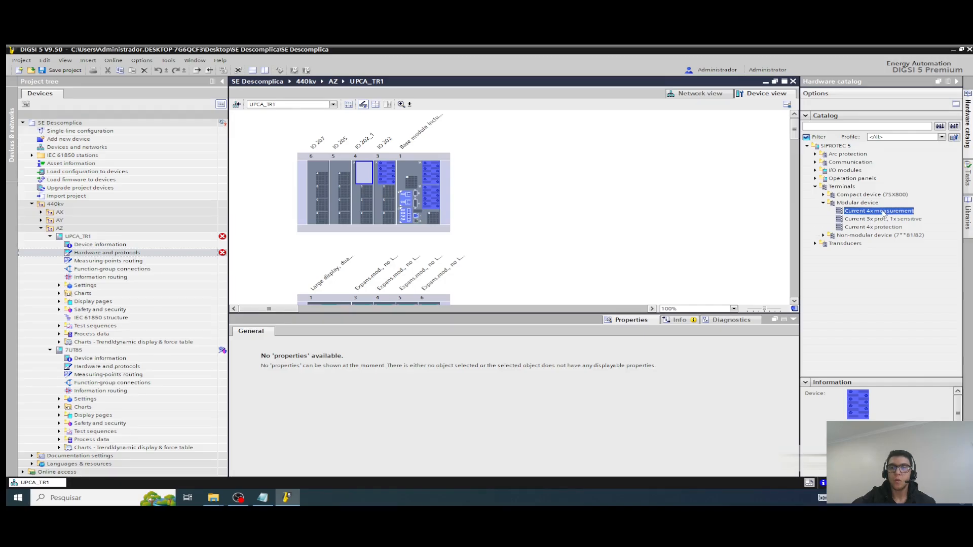
{"action": "left_click_drag", "start_coordinate": [884, 212], "coordinate": [362, 173]}
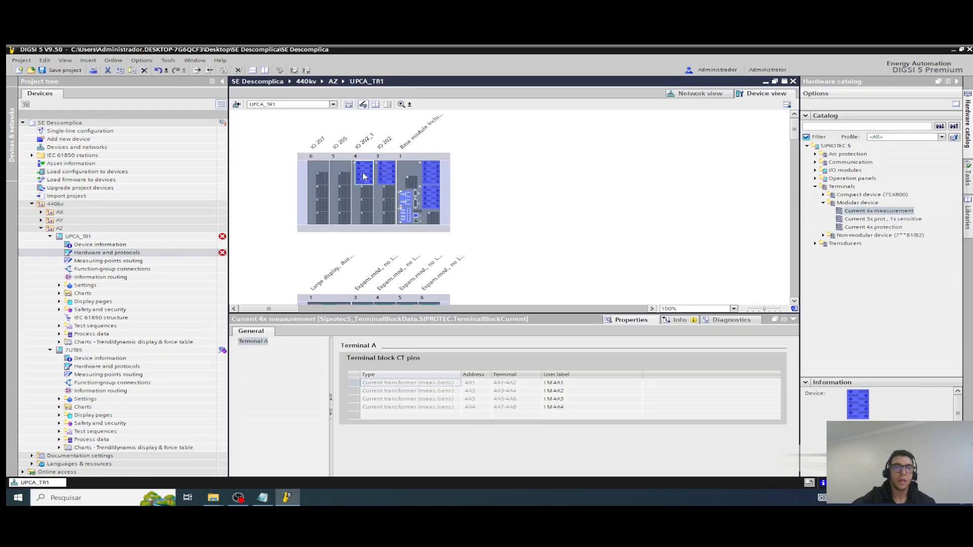
Step: Check IO 202_1, IO 205 and IO 207 of UPCA_TR1, look over the 7UT85 hardware once more, and close it
{"action": "left_click", "coordinate": [360, 212]}
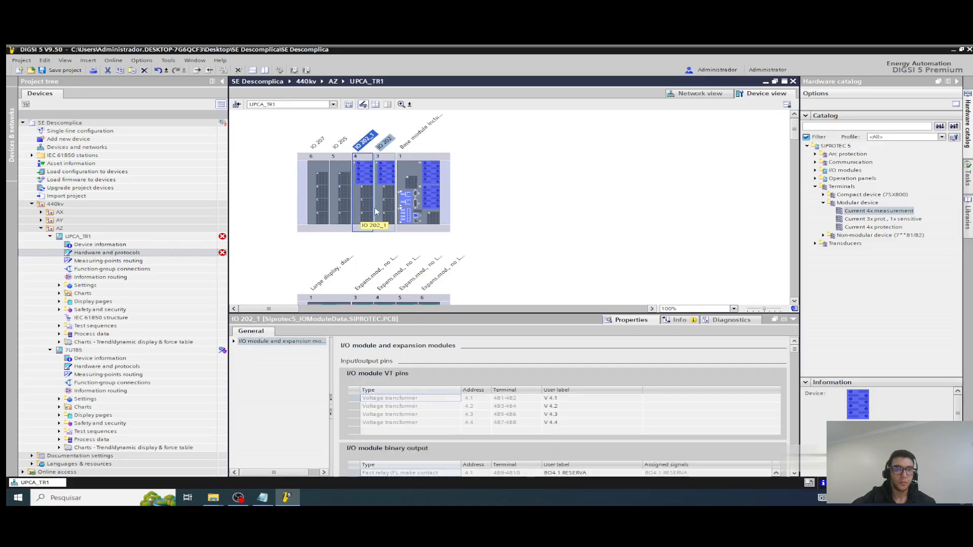
{"action": "left_click", "coordinate": [342, 168]}
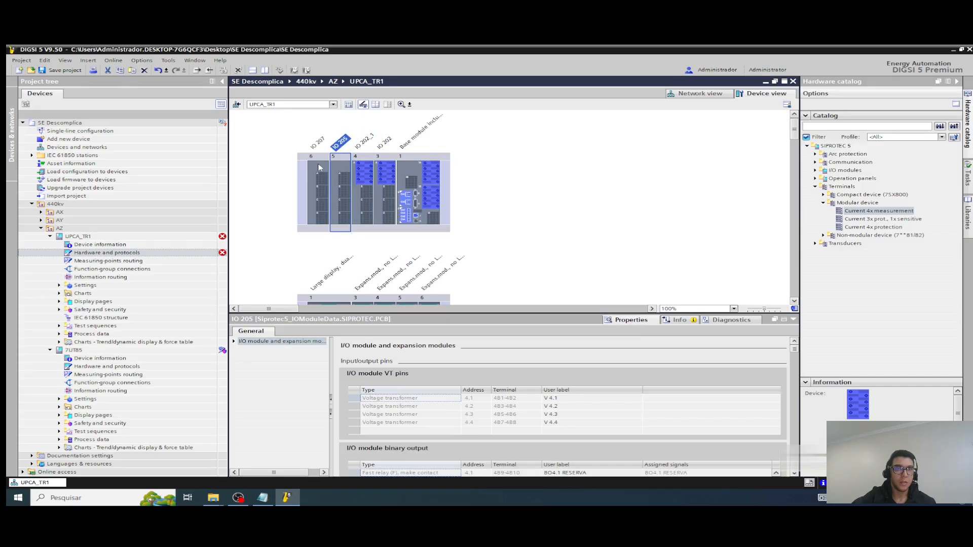
{"action": "left_click", "coordinate": [319, 168]}
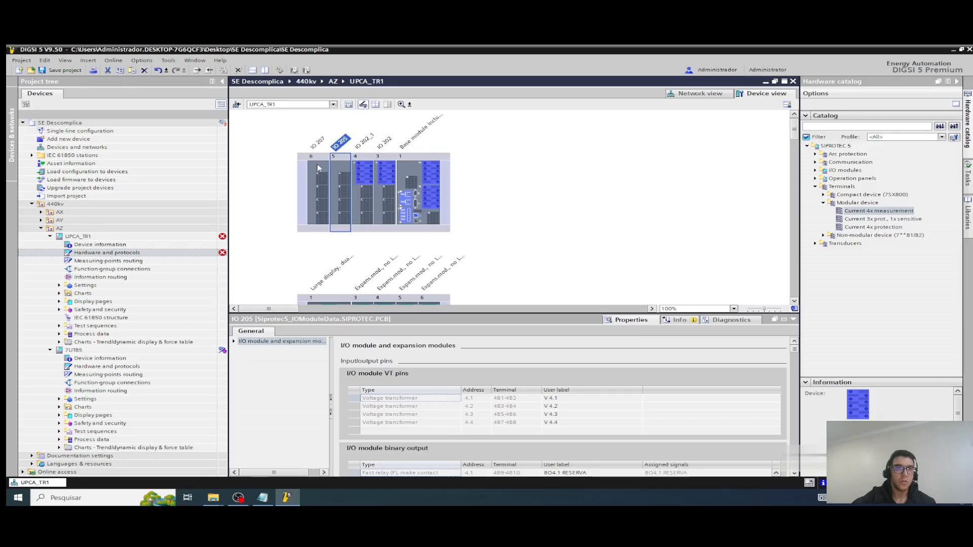
{"action": "double_click", "coordinate": [104, 366]}
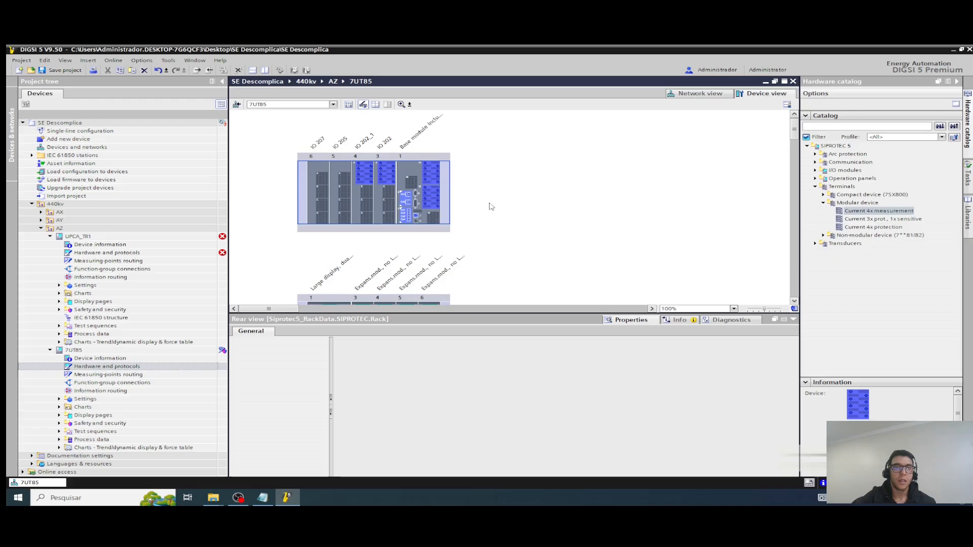
{"action": "left_click", "coordinate": [124, 236]}
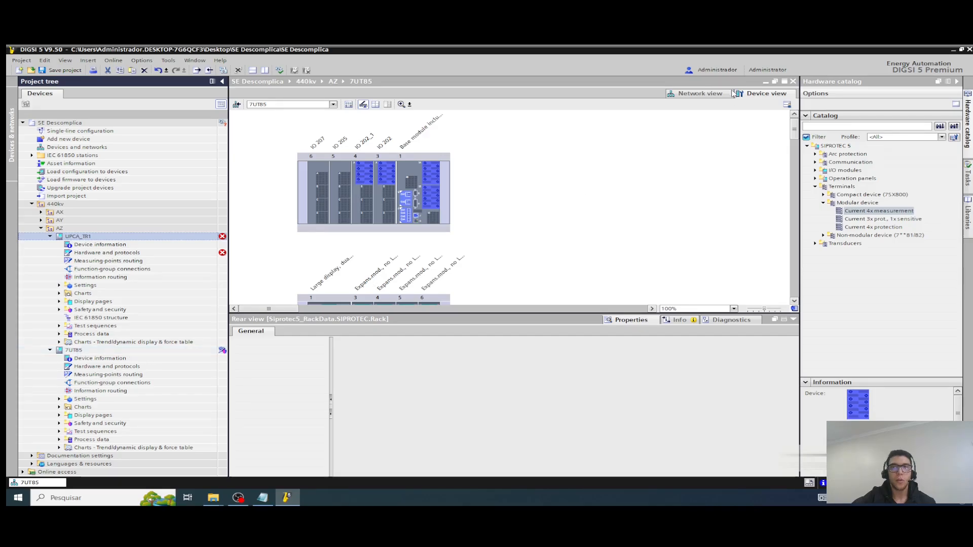
{"action": "left_click", "coordinate": [793, 82]}
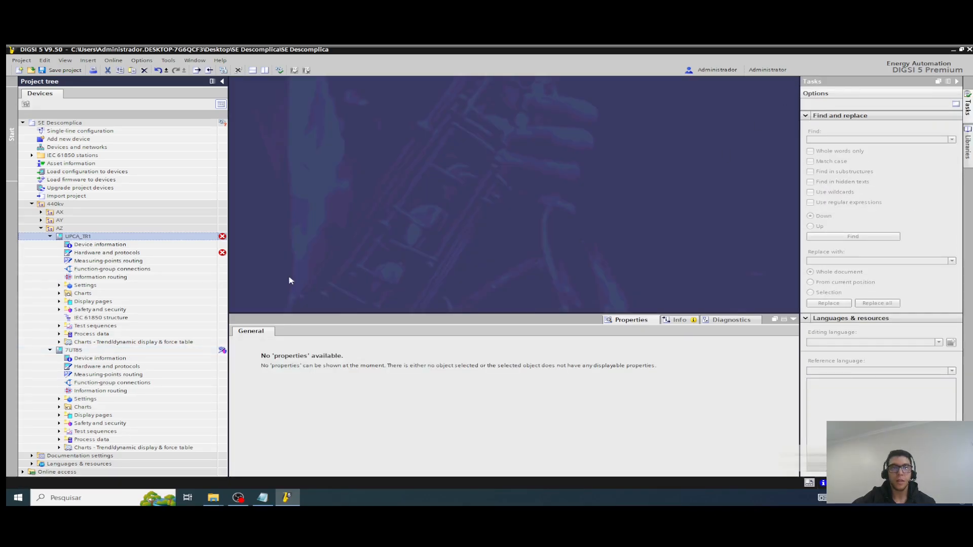
Step: Open the UPCA_TR1 hardware, show its inconsistencies with the full indication text readable, and start the hardware synchronization from the unsynchronized-device entry
{"action": "left_click", "coordinate": [172, 253]}
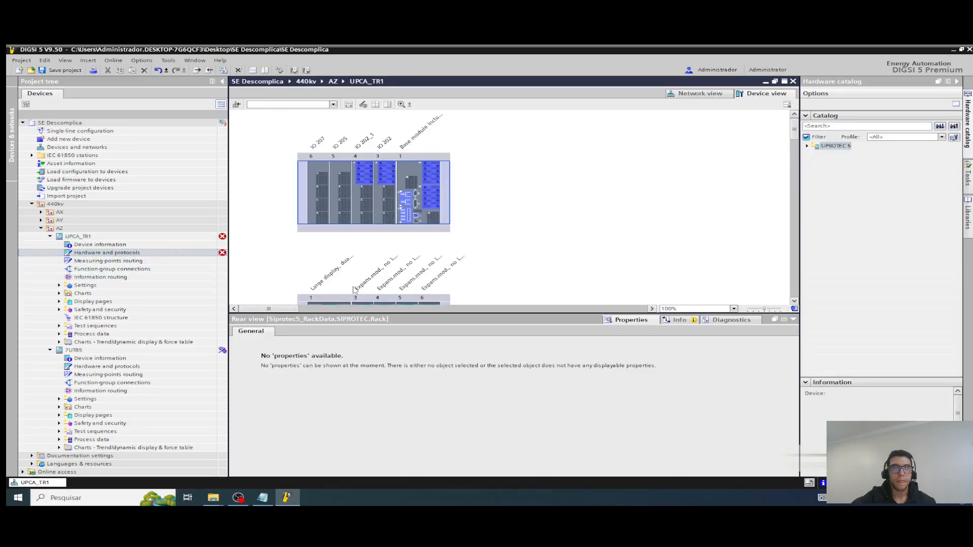
{"action": "left_click", "coordinate": [680, 320]}
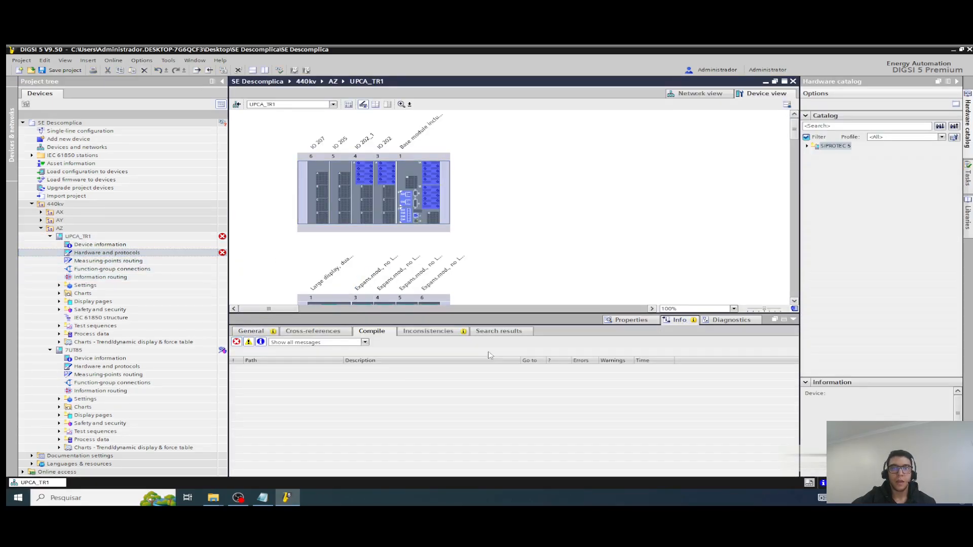
{"action": "left_click", "coordinate": [436, 332]}
{"action": "left_click", "coordinate": [247, 358]}
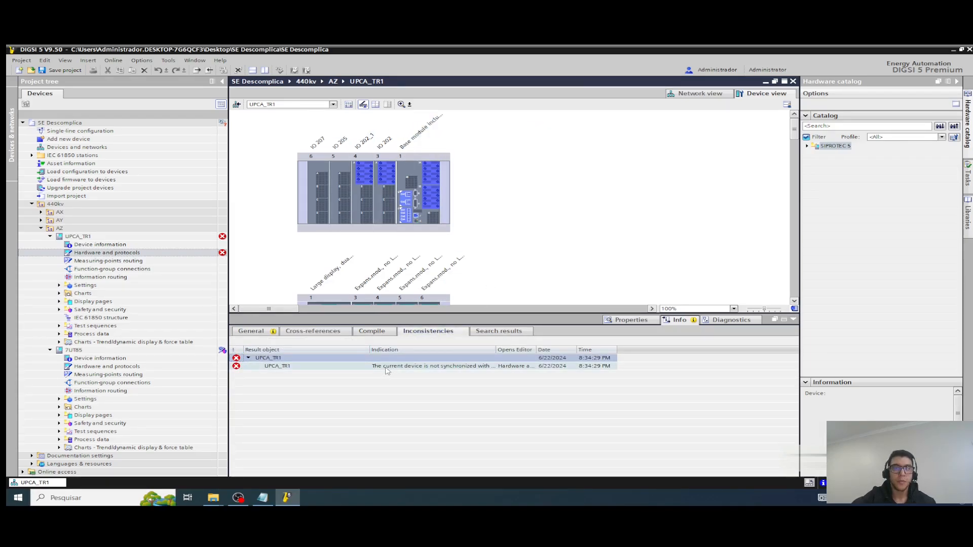
{"action": "left_click_drag", "start_coordinate": [496, 352], "coordinate": [641, 352]}
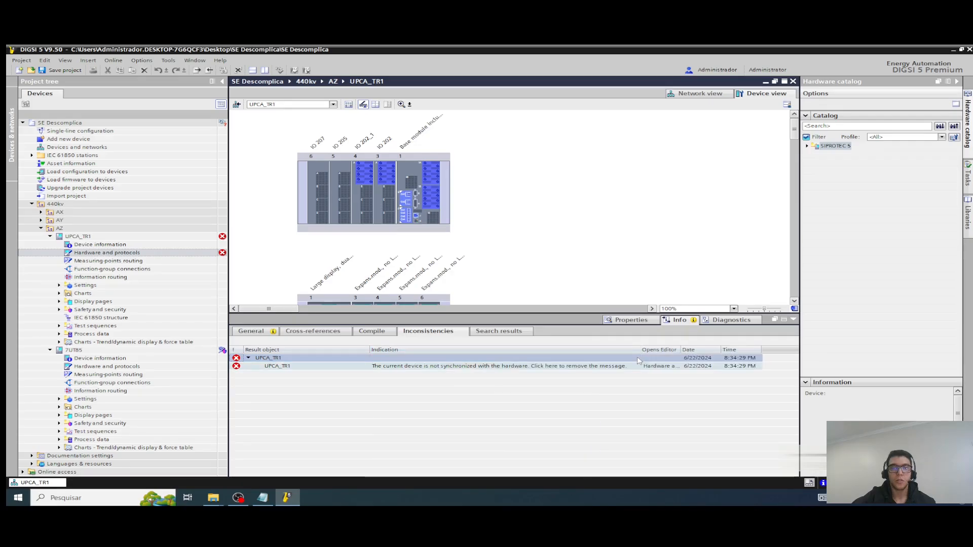
{"action": "left_click", "coordinate": [504, 366]}
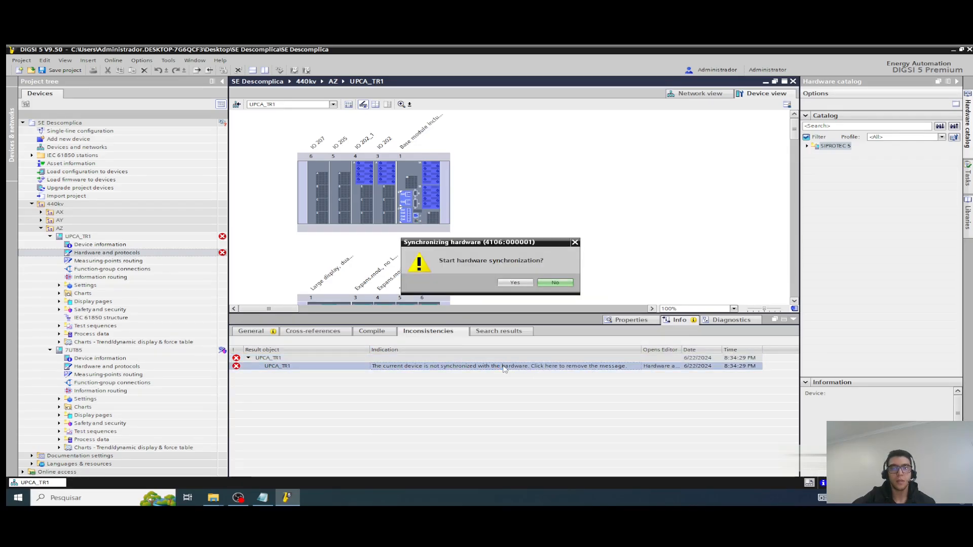
{"action": "left_click", "coordinate": [515, 283]}
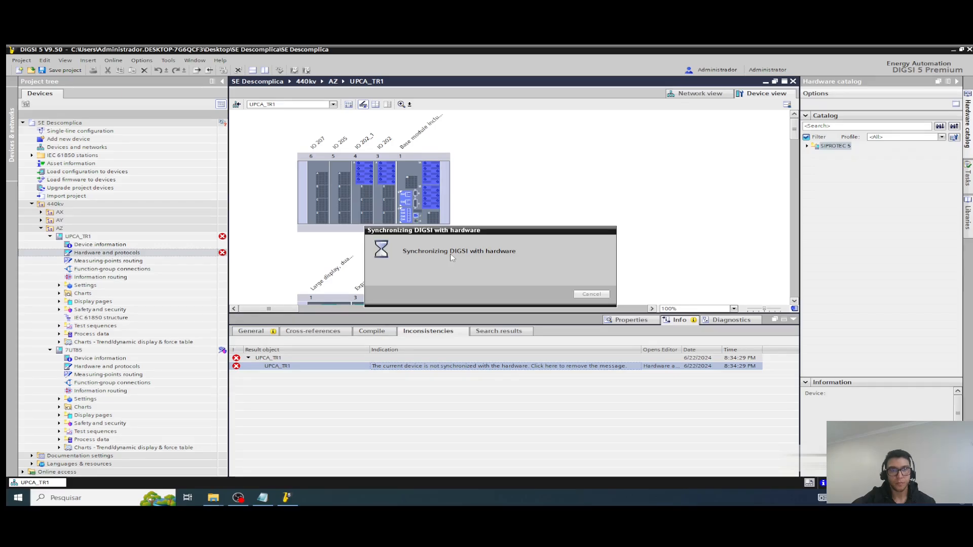
Step: Review the noted 7UT85 product code in Notepad and minimize the note
{"action": "left_click", "coordinate": [263, 498]}
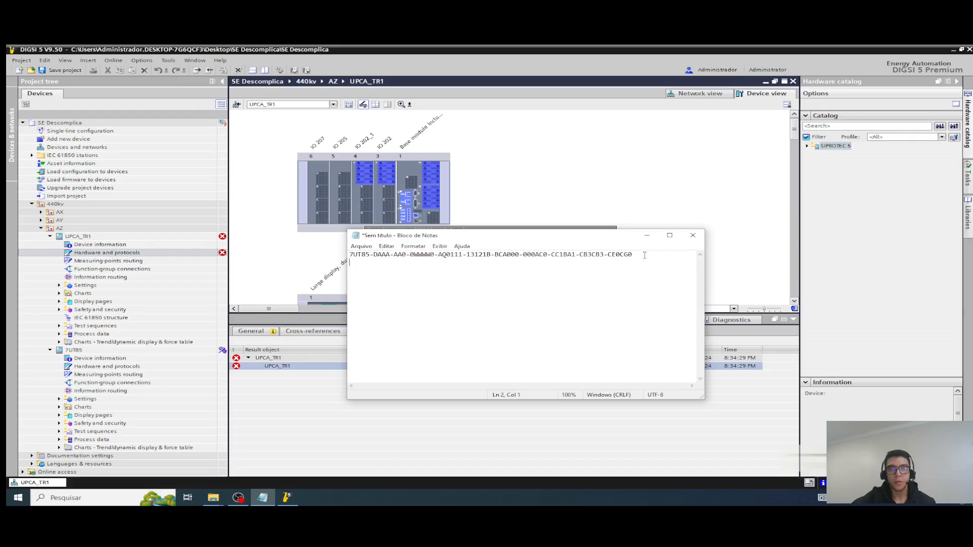
{"action": "left_click_drag", "start_coordinate": [644, 255], "coordinate": [349, 255]}
{"action": "left_click", "coordinate": [647, 236]}
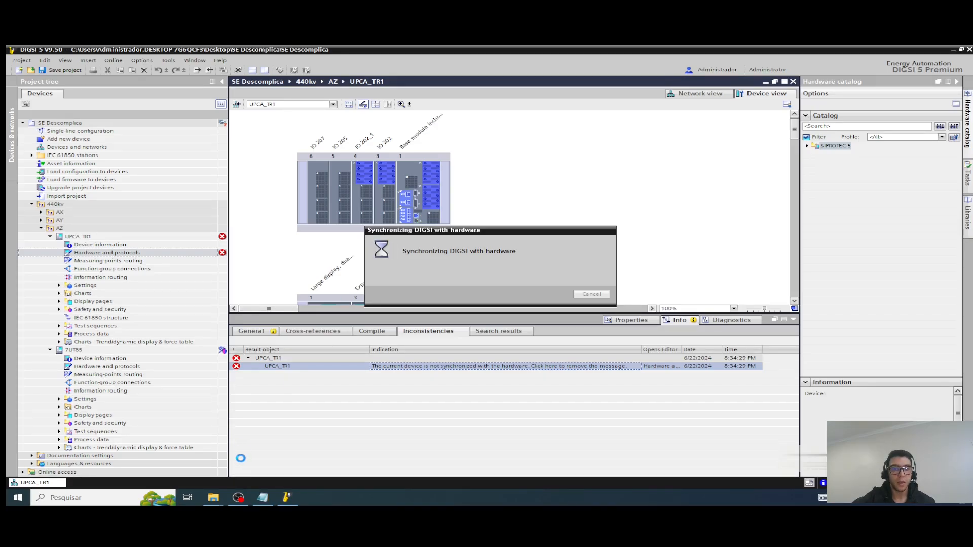
{"action": "left_click", "coordinate": [262, 497]}
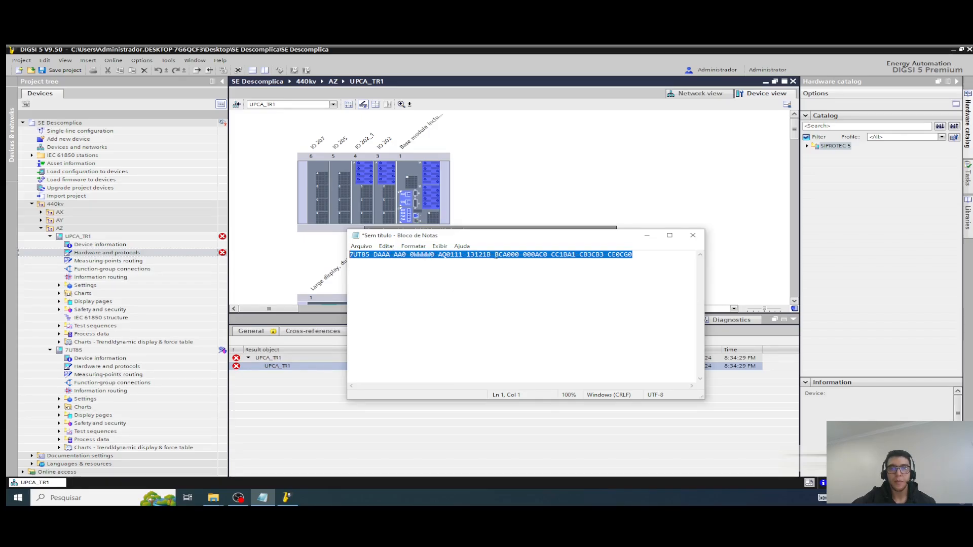
{"action": "left_click", "coordinate": [646, 237]}
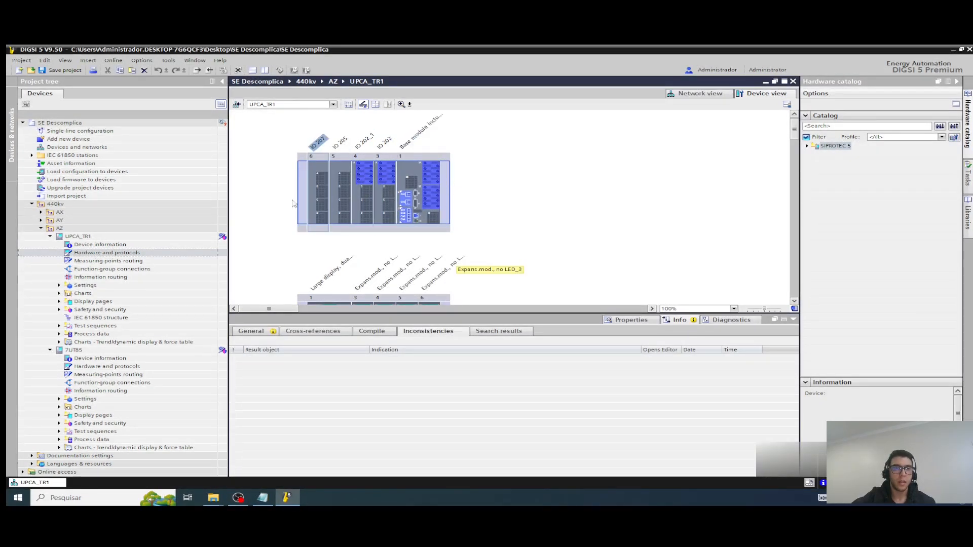
Step: Copy the product code from the UPCA_TR1 device information and paste it below the noted code in Notepad
{"action": "double_click", "coordinate": [110, 246]}
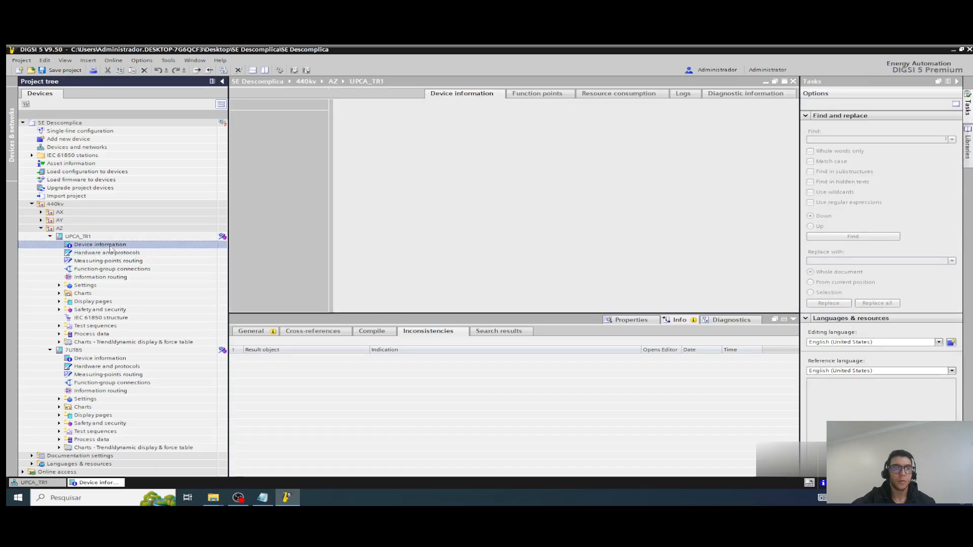
{"action": "left_click_drag", "start_coordinate": [636, 219], "coordinate": [400, 219]}
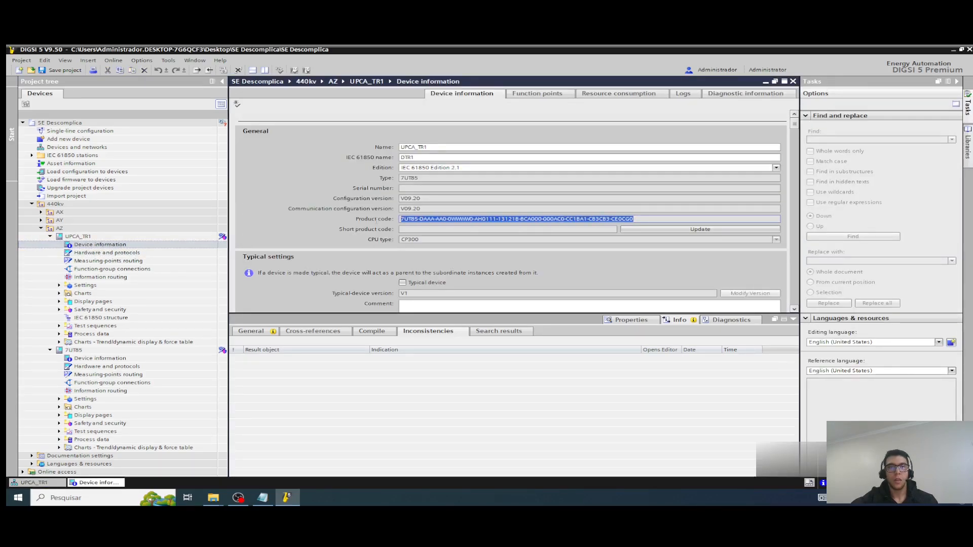
{"action": "right_click", "coordinate": [424, 219]}
{"action": "left_click", "coordinate": [442, 231]}
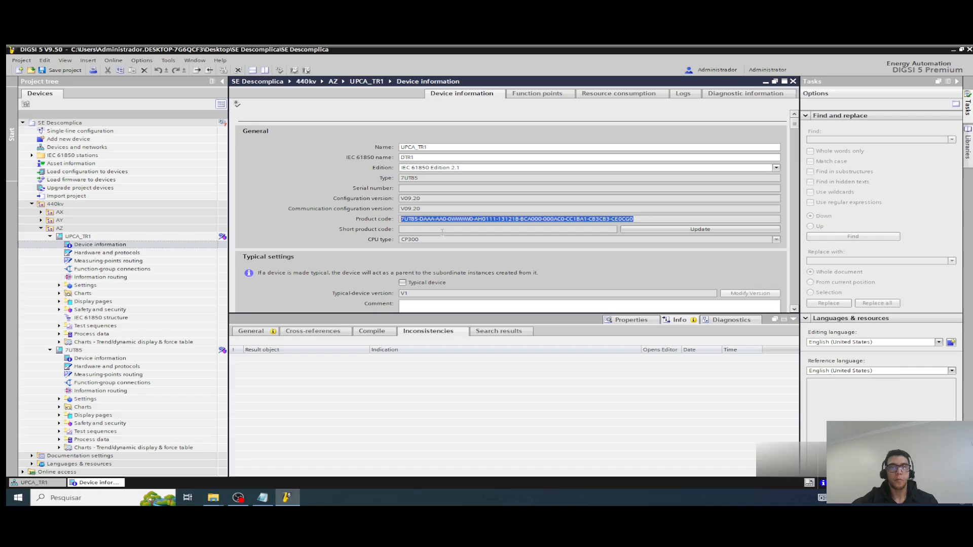
{"action": "left_click", "coordinate": [263, 497]}
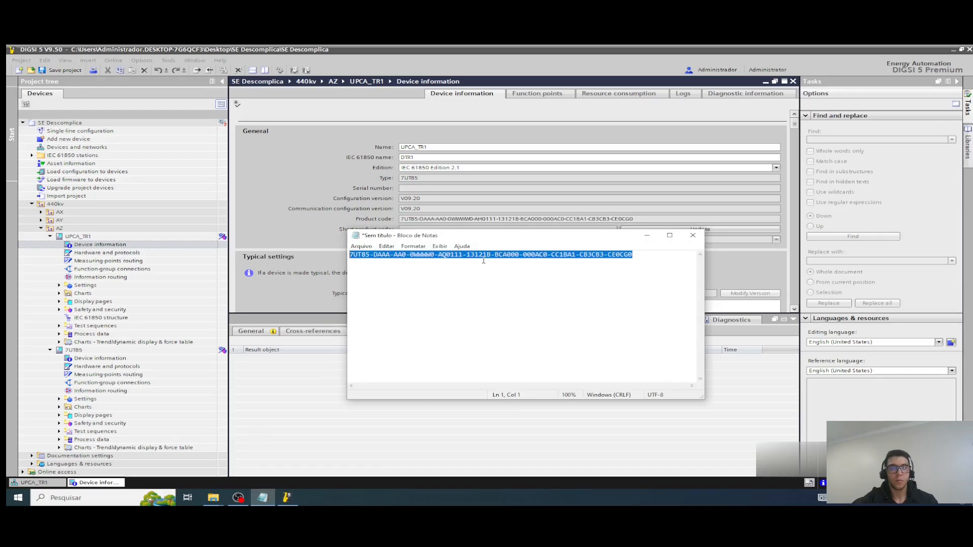
{"action": "left_click", "coordinate": [644, 256]}
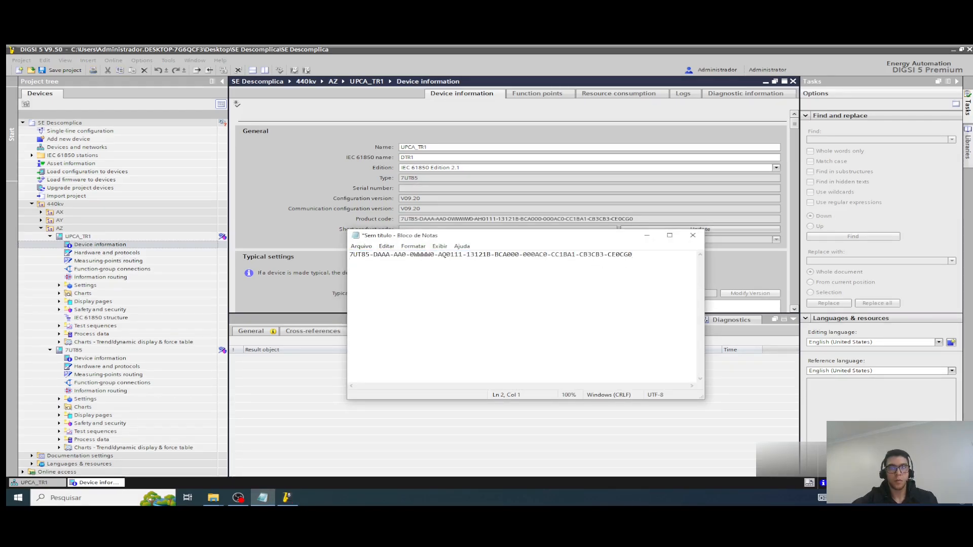
{"action": "key", "text": "ctrl+v"}
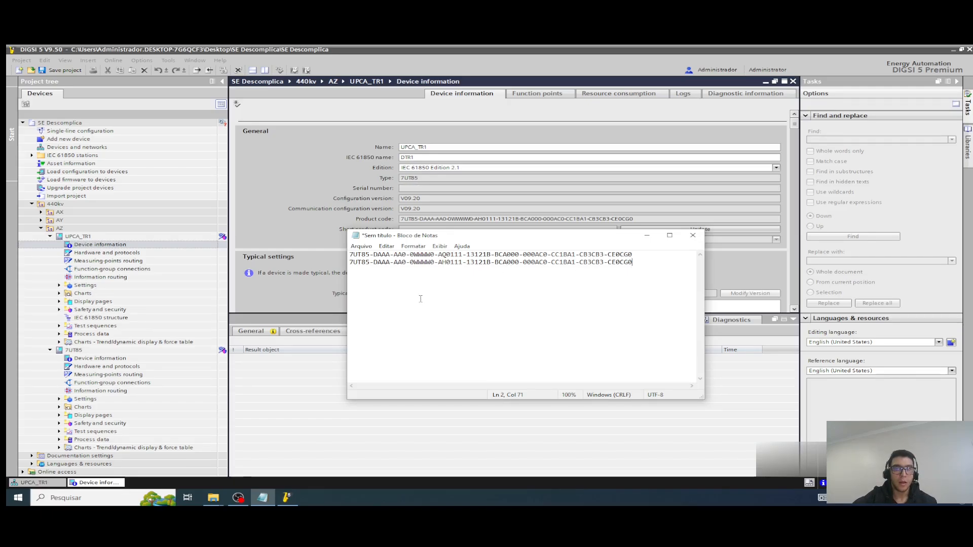
Step: Compare the two product codes in Notepad block by block, from the 7UT85 prefix to the final module groups
{"action": "left_click_drag", "start_coordinate": [350, 262], "coordinate": [435, 263]}
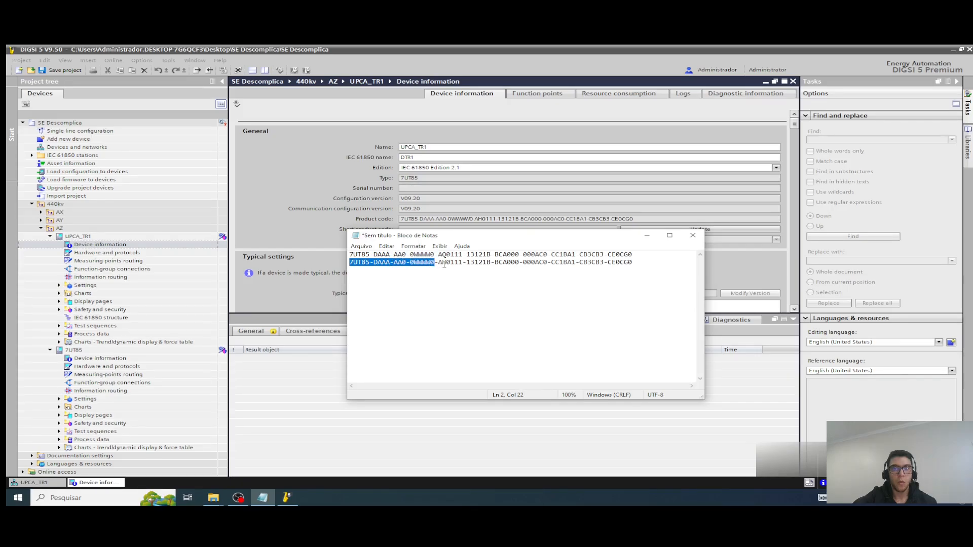
{"action": "left_click", "coordinate": [446, 263]}
{"action": "left_click", "coordinate": [447, 253]}
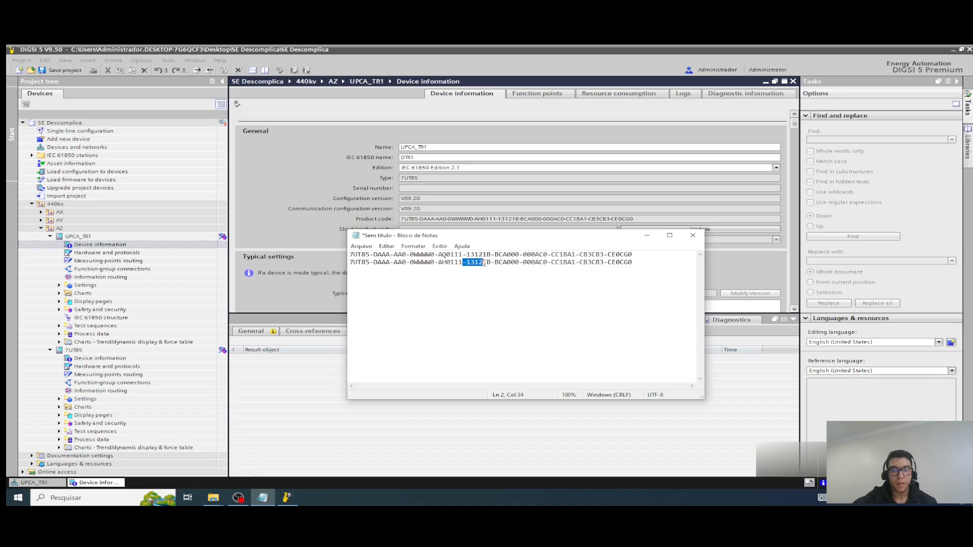
{"action": "left_click_drag", "start_coordinate": [485, 263], "coordinate": [625, 264]}
{"action": "left_click", "coordinate": [520, 263]}
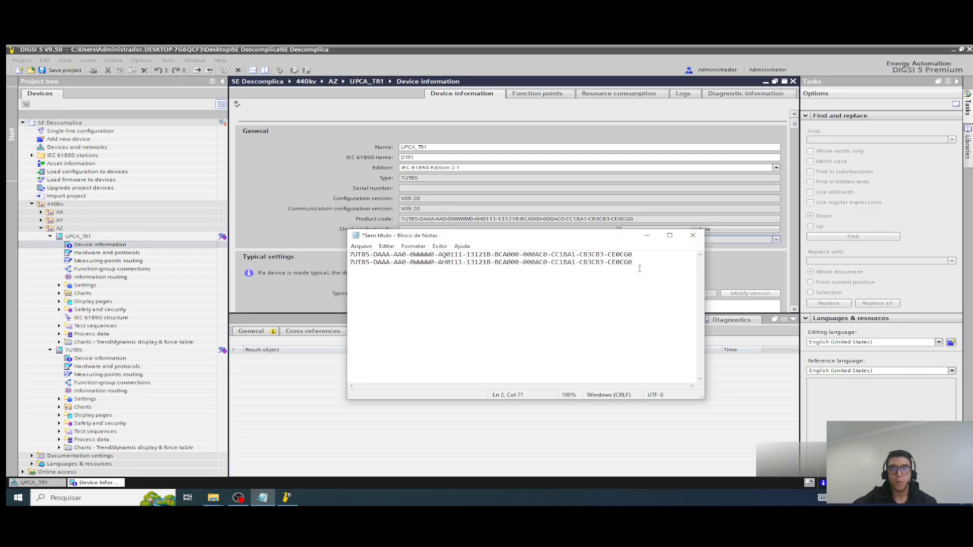
Step: Close the UPCA_TR1 device information and delete modules IO 205 in slot 5 and IO 207 in slot 6 from its hardware
{"action": "left_click", "coordinate": [793, 82]}
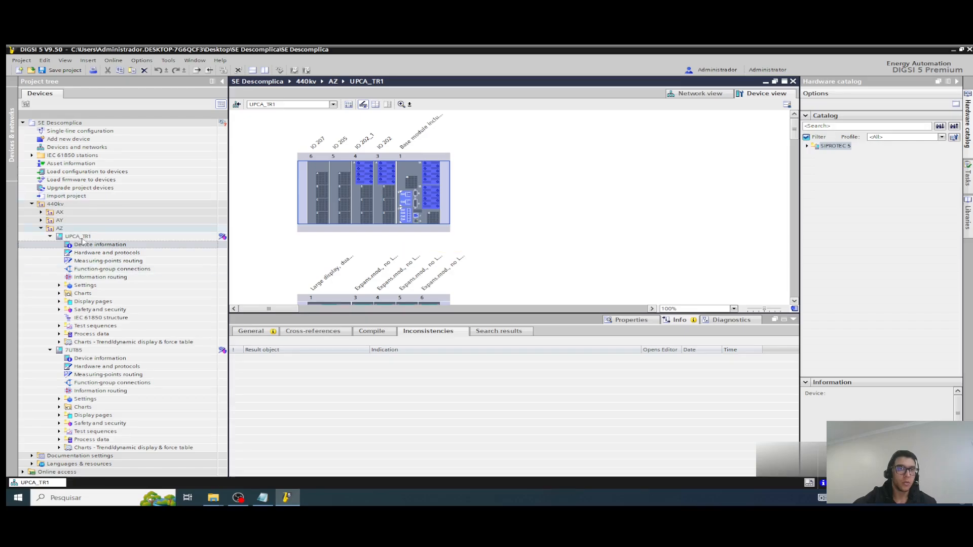
{"action": "right_click", "coordinate": [344, 168]}
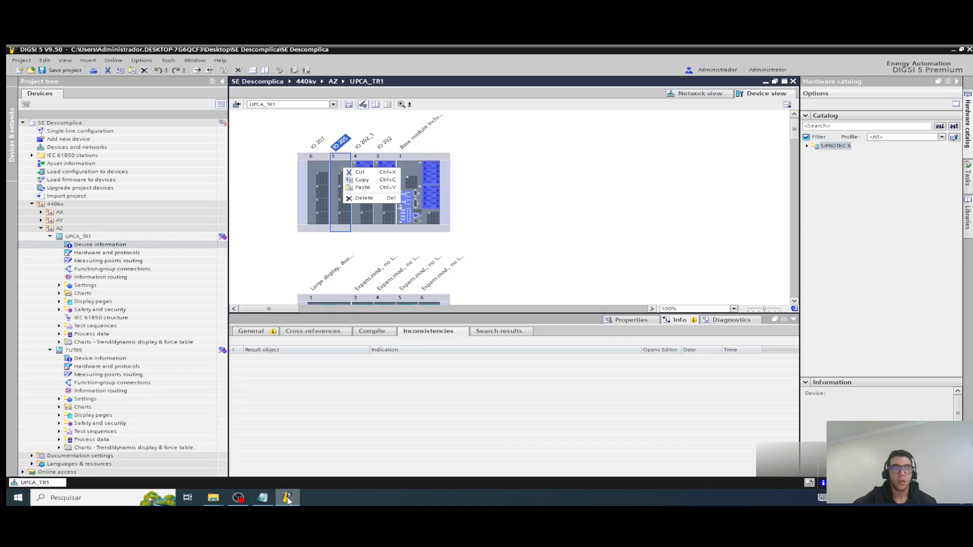
{"action": "left_click", "coordinate": [263, 499]}
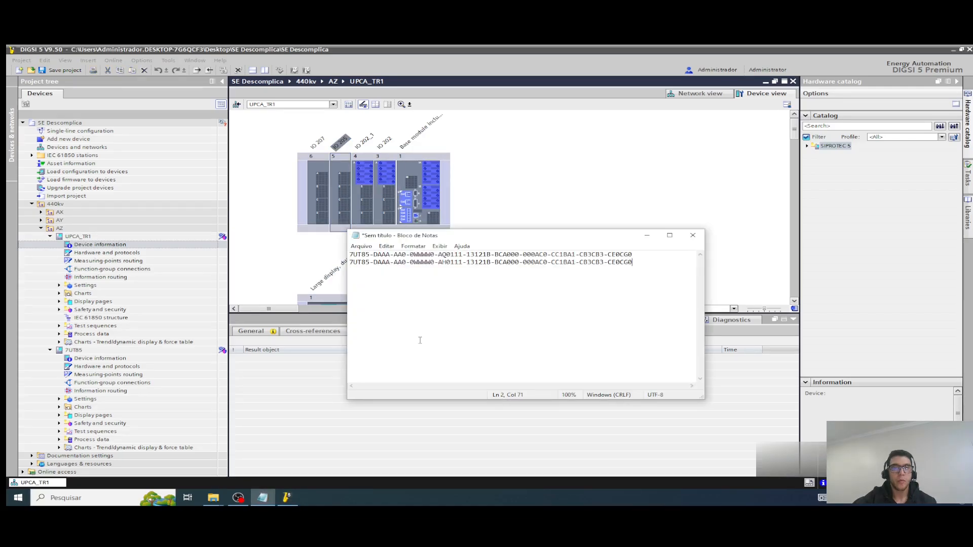
{"action": "right_click", "coordinate": [343, 167]}
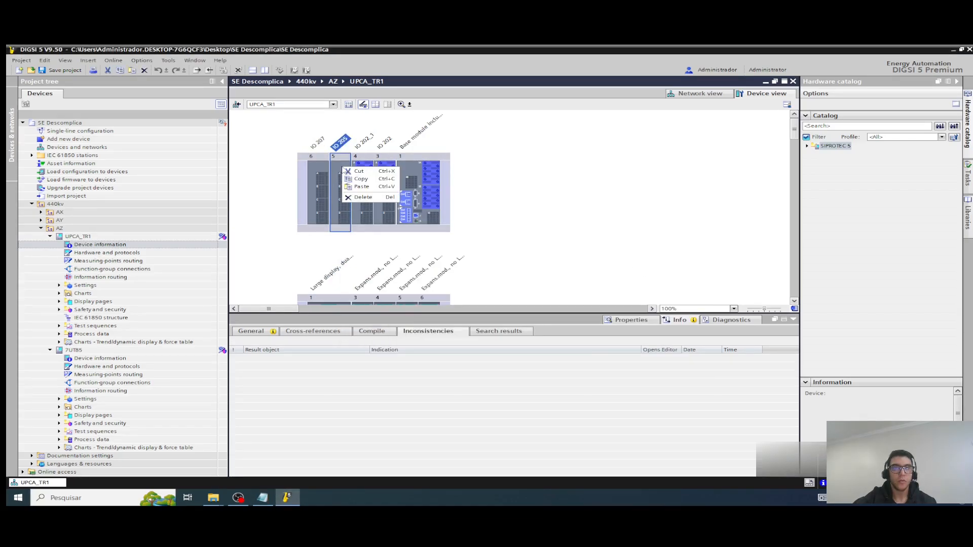
{"action": "left_click", "coordinate": [362, 198]}
{"action": "left_click", "coordinate": [319, 171]}
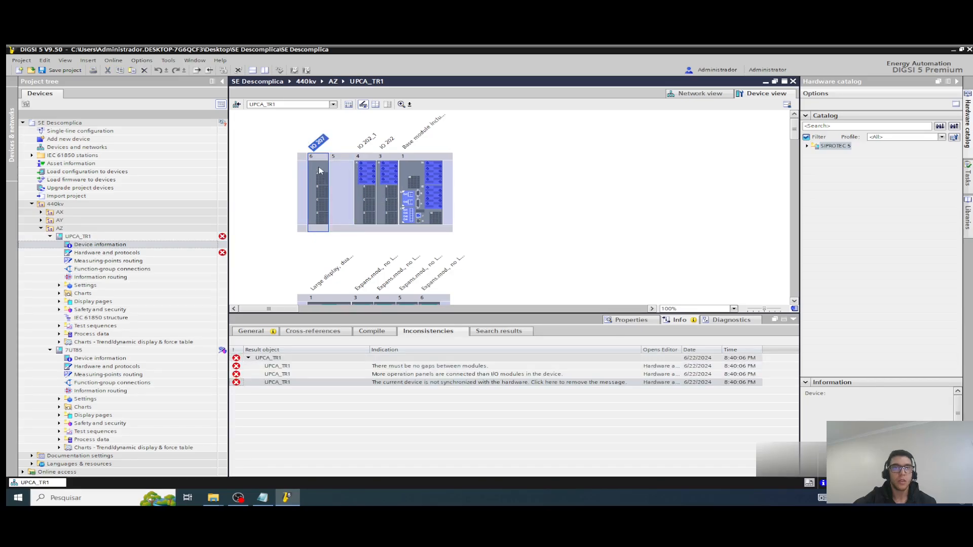
{"action": "right_click", "coordinate": [319, 168]}
{"action": "left_click", "coordinate": [337, 198]}
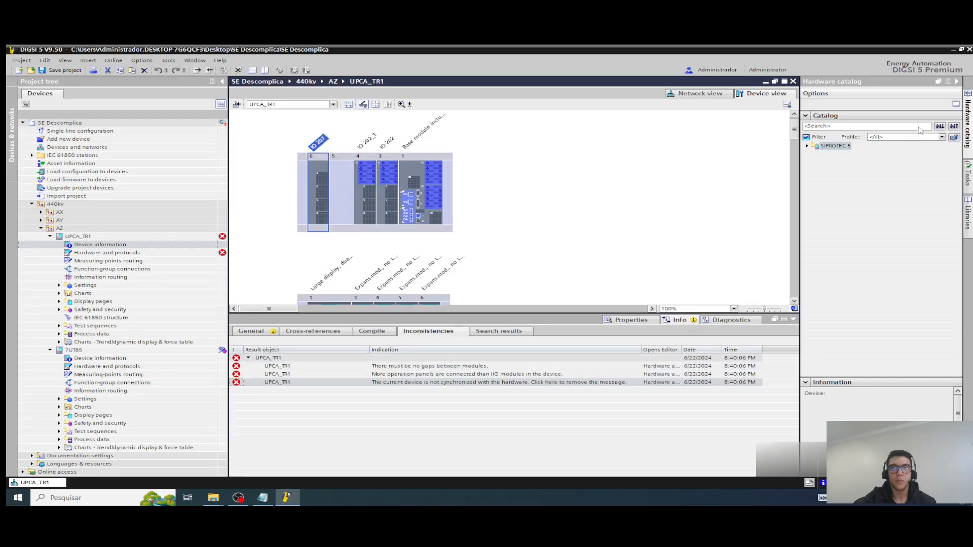
Step: Place IO 205 in slot 6 and IO 207 in slot 5 of UPCA_TR1 from the I/O modules catalog, and synchronize the hardware
{"action": "left_click", "coordinate": [807, 146]}
{"action": "left_click", "coordinate": [815, 170]}
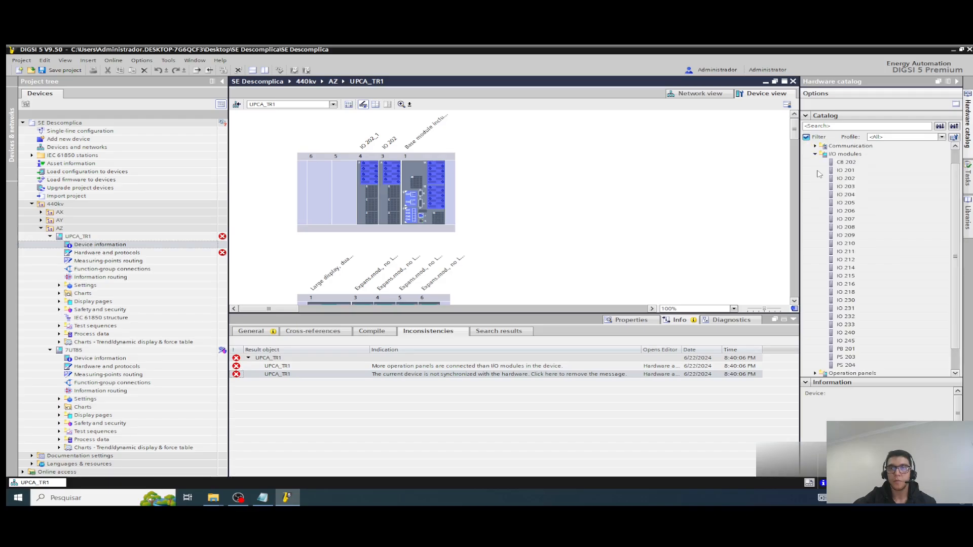
{"action": "left_click_drag", "start_coordinate": [844, 205], "coordinate": [318, 180]}
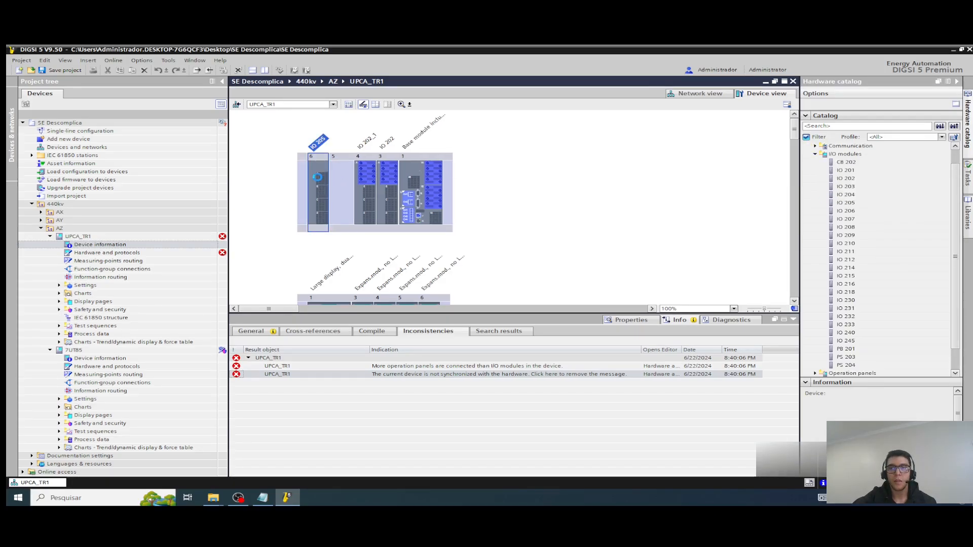
{"action": "left_click", "coordinate": [849, 219]}
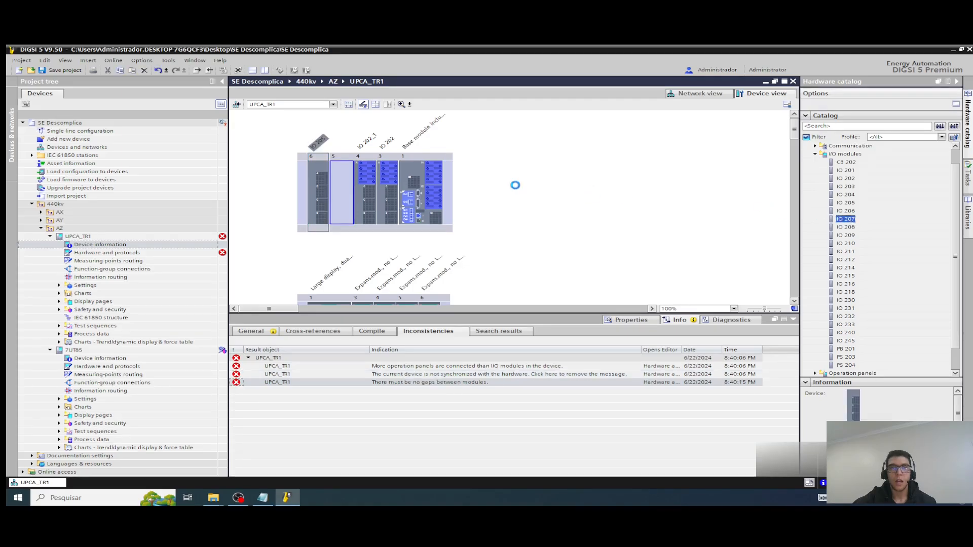
{"action": "left_click_drag", "start_coordinate": [515, 185], "coordinate": [338, 178]}
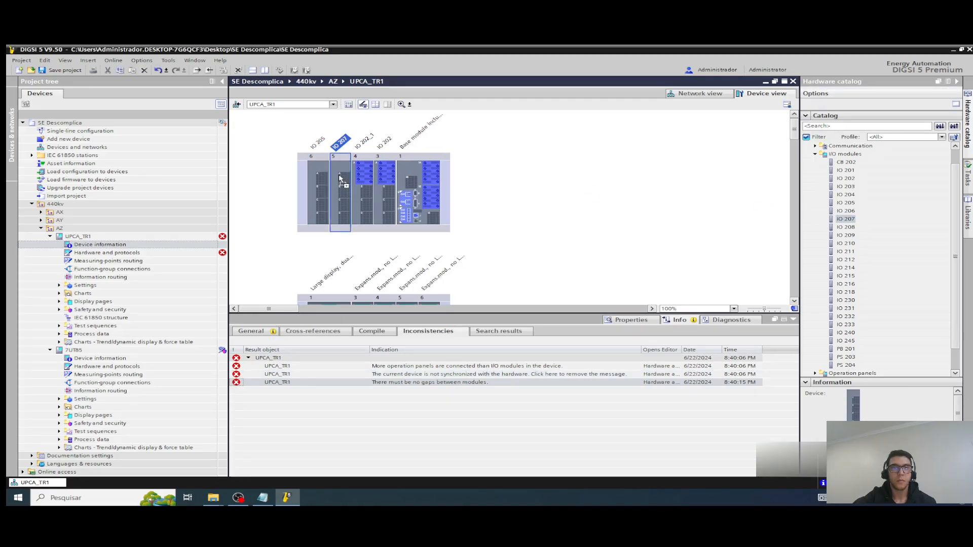
{"action": "left_click", "coordinate": [490, 367]}
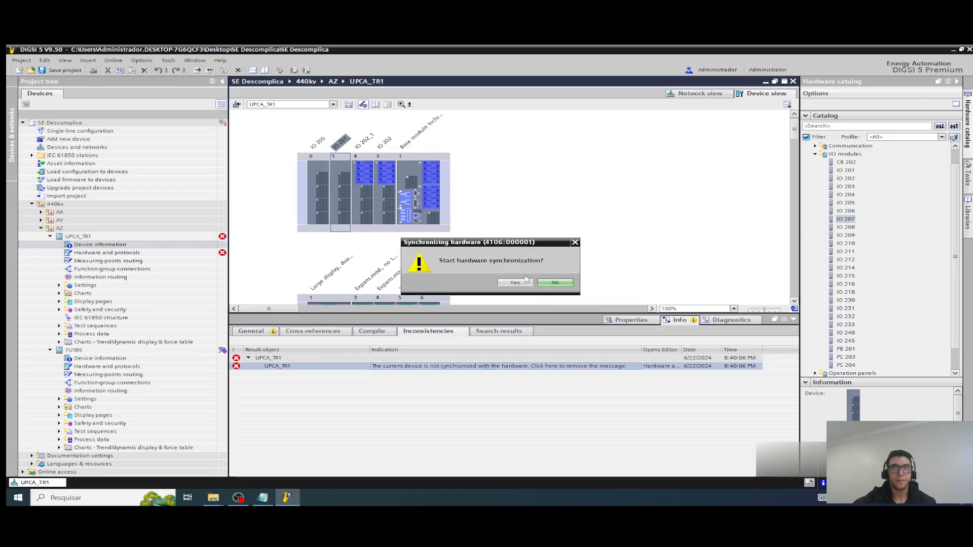
{"action": "left_click", "coordinate": [525, 281]}
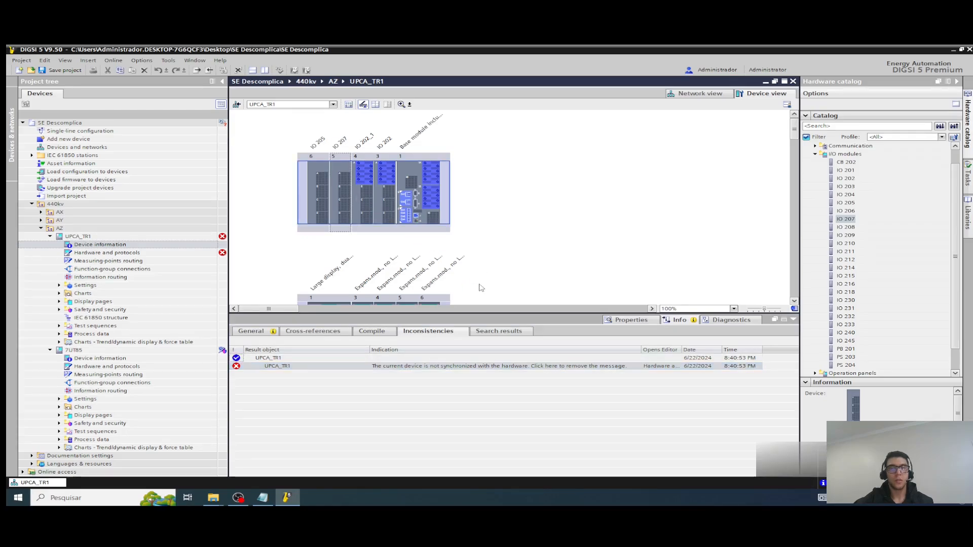
Step: Copy the updated UPCA_TR1 product code from its device information and paste it as the third line in Notepad
{"action": "double_click", "coordinate": [102, 245]}
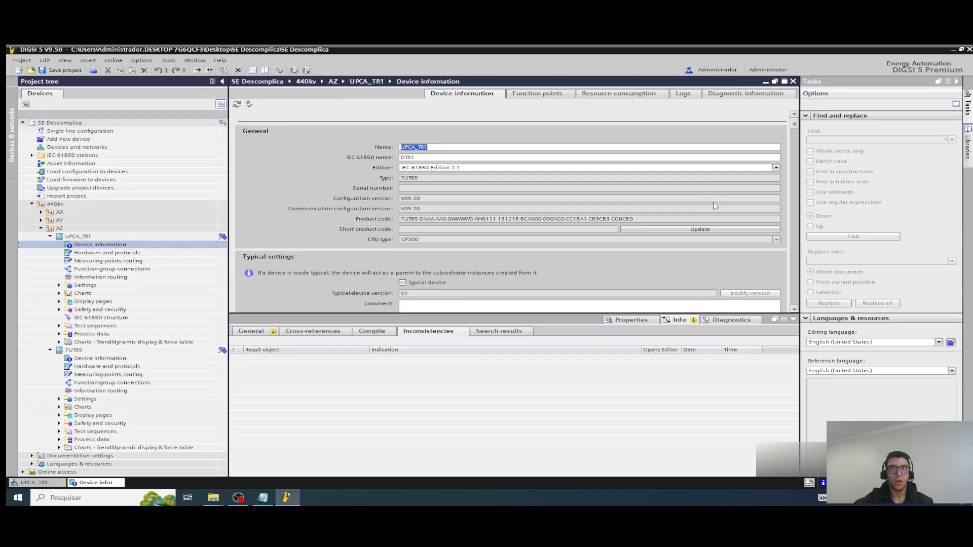
{"action": "left_click_drag", "start_coordinate": [649, 219], "coordinate": [387, 214]}
{"action": "right_click", "coordinate": [409, 219]}
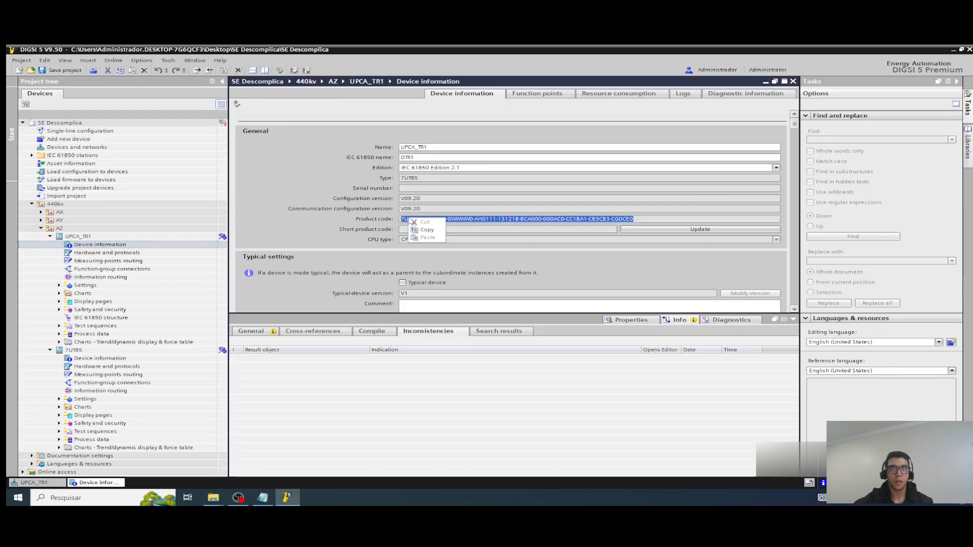
{"action": "left_click", "coordinate": [423, 231]}
{"action": "left_click", "coordinate": [262, 498]}
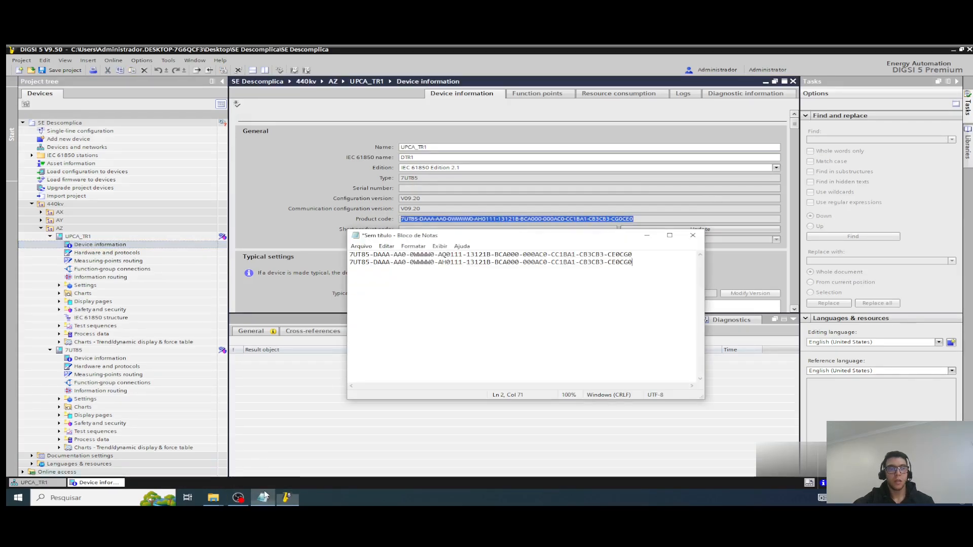
{"action": "key", "text": "ctrl+v"}
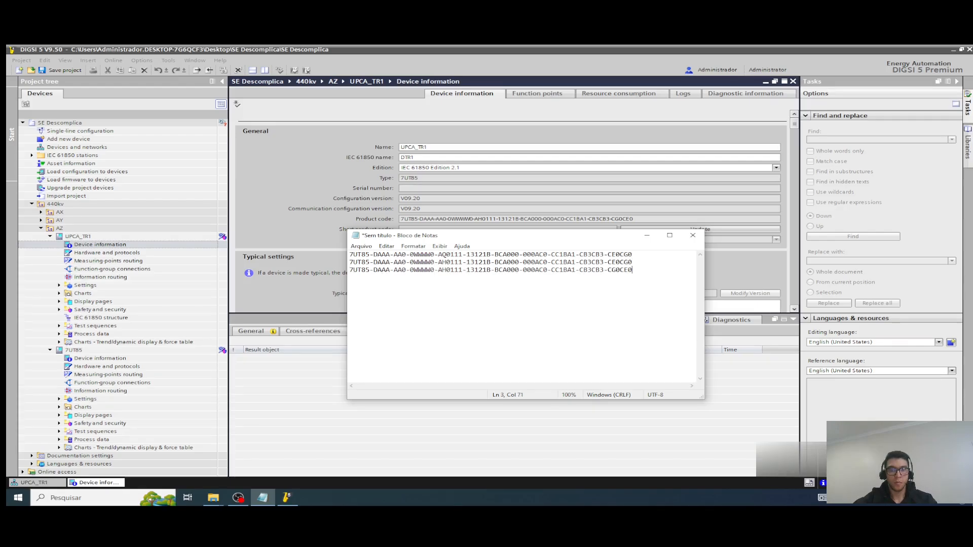
Step: Compare the second and third product codes in Notepad, focusing on the AH group and the final module groups
{"action": "left_click_drag", "start_coordinate": [394, 270], "coordinate": [446, 262]}
{"action": "left_click", "coordinate": [440, 272]}
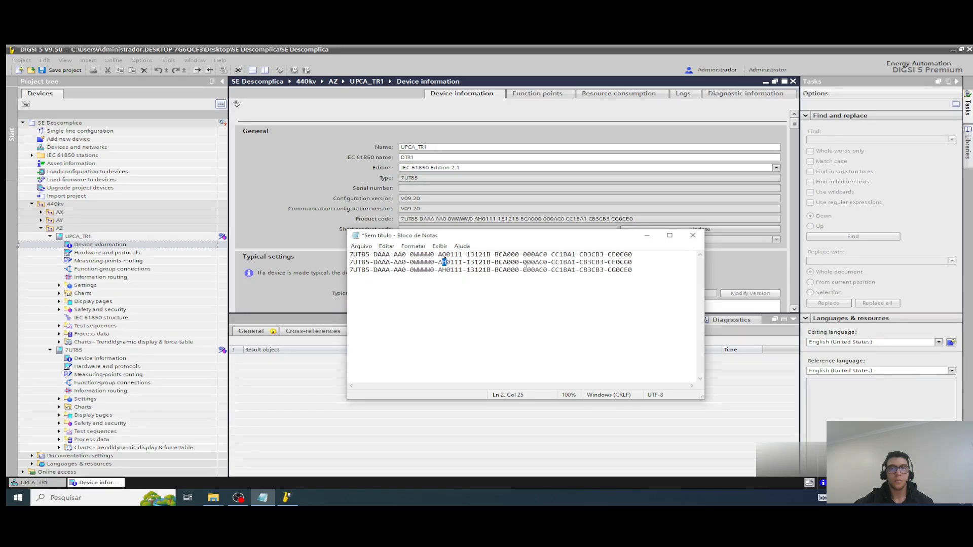
{"action": "mouse_move", "coordinate": [632, 270]}
{"action": "left_mouse_down"}
{"action": "mouse_move", "coordinate": [610, 271]}
{"action": "mouse_move", "coordinate": [616, 263]}
{"action": "mouse_move", "coordinate": [624, 270]}
{"action": "left_mouse_up"}
{"action": "left_click", "coordinate": [630, 270]}
{"action": "left_click", "coordinate": [604, 272]}
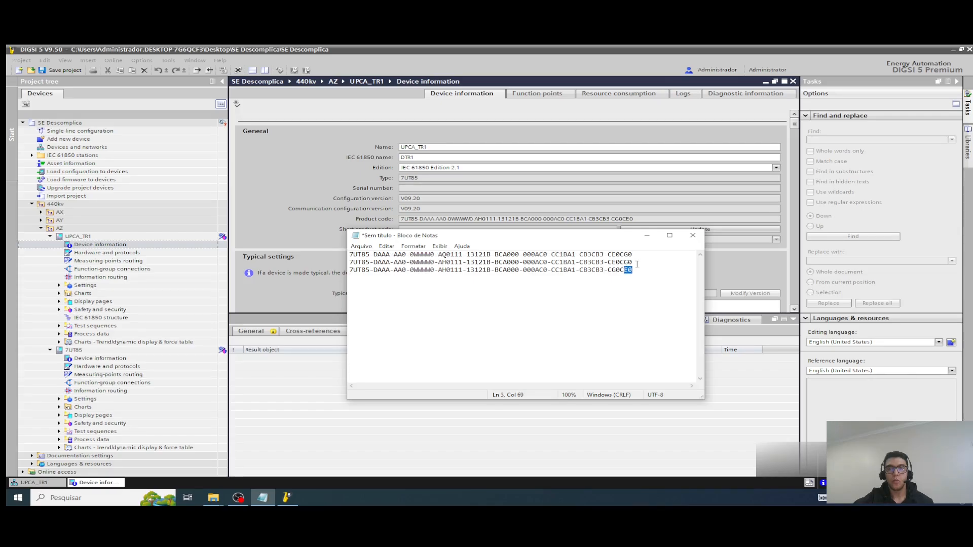
{"action": "left_click", "coordinate": [637, 263]}
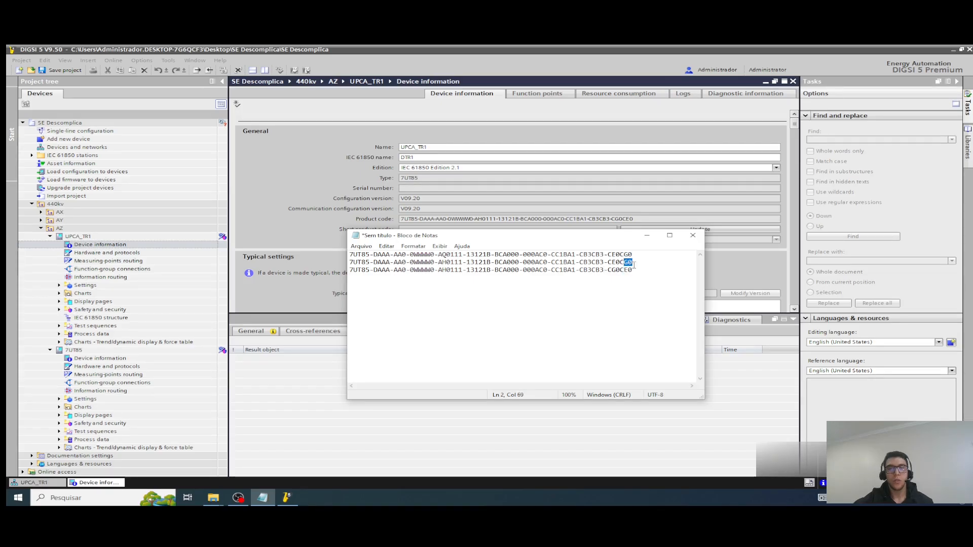
{"action": "double_click", "coordinate": [637, 272]}
{"action": "left_click_drag", "start_coordinate": [544, 272], "coordinate": [351, 270]}
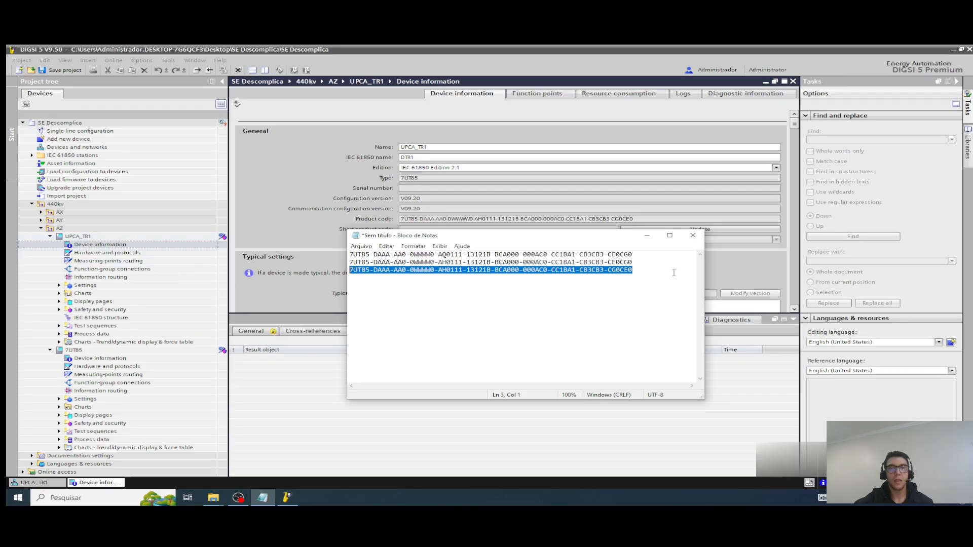
{"action": "left_click_drag", "start_coordinate": [655, 263], "coordinate": [349, 262]}
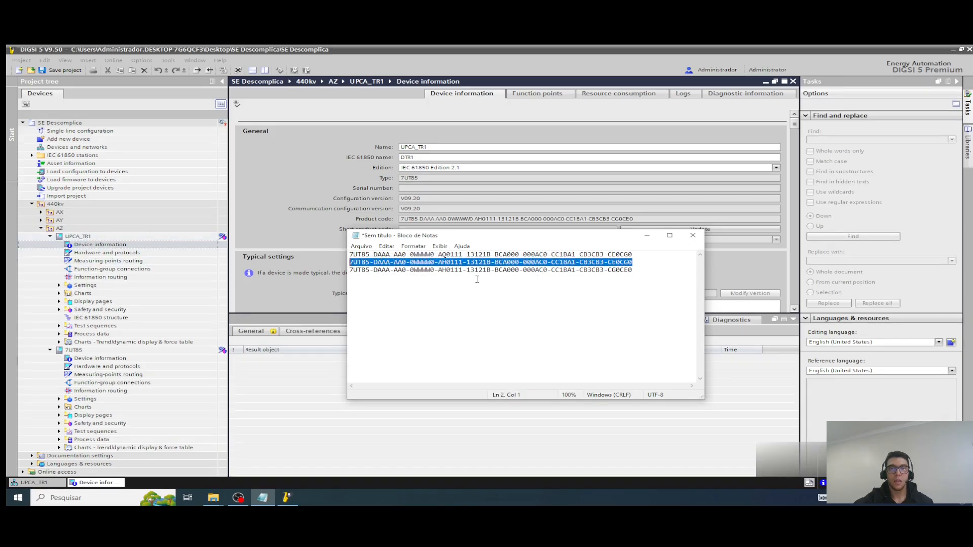
Step: Delete the second and third product-code lines from Notepad and switch to the UPCA_TR1 hardware in DIGSI 5
{"action": "left_click_drag", "start_coordinate": [662, 272], "coordinate": [349, 263]}
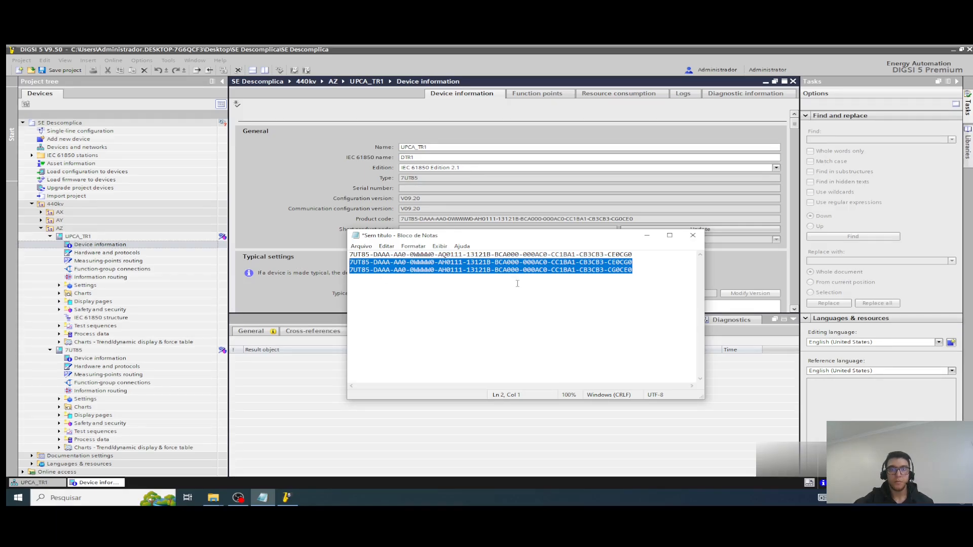
{"action": "key", "text": "Delete"}
{"action": "left_click", "coordinate": [352, 205]}
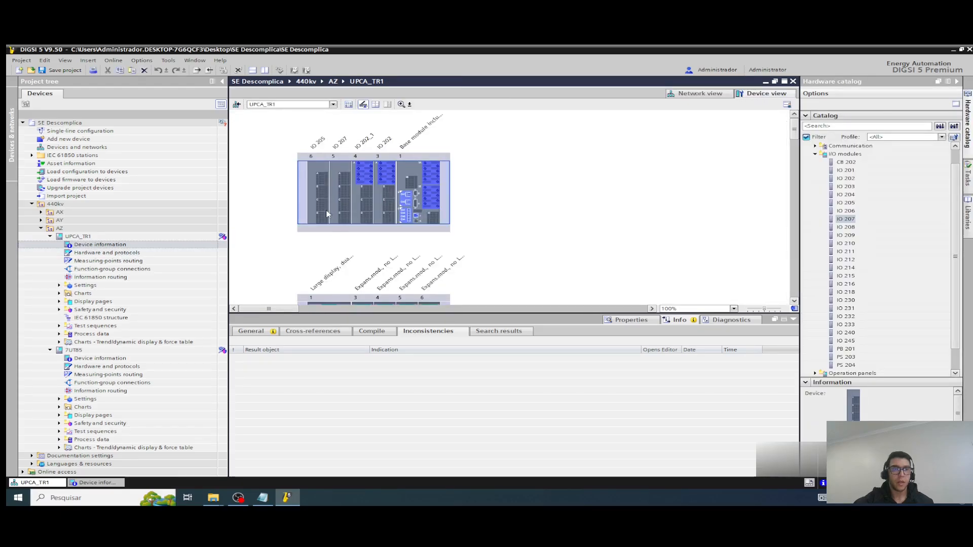
Step: Delete modules IO 207 in slot 5 and IO 205 in slot 6 from the UPCA_TR1 hardware
{"action": "right_click", "coordinate": [342, 187]}
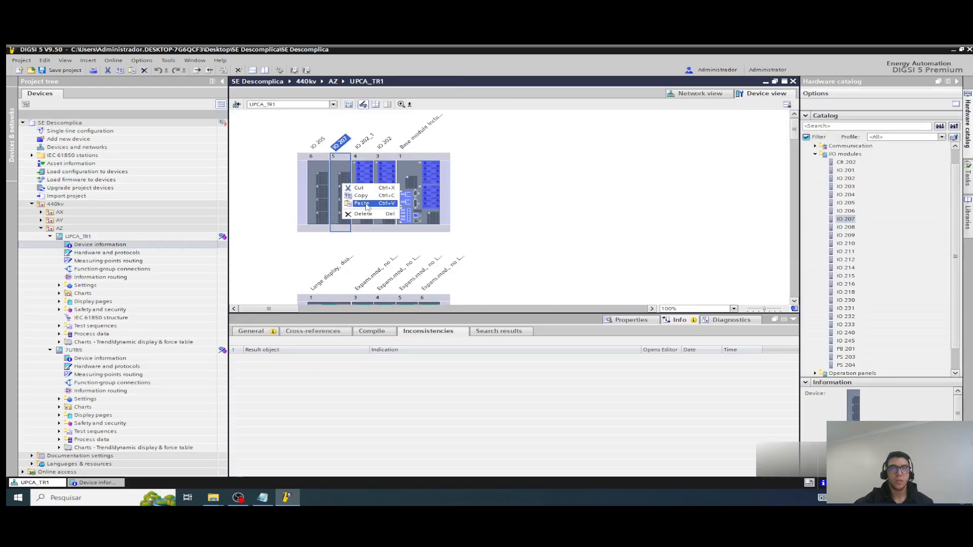
{"action": "left_click", "coordinate": [363, 214]}
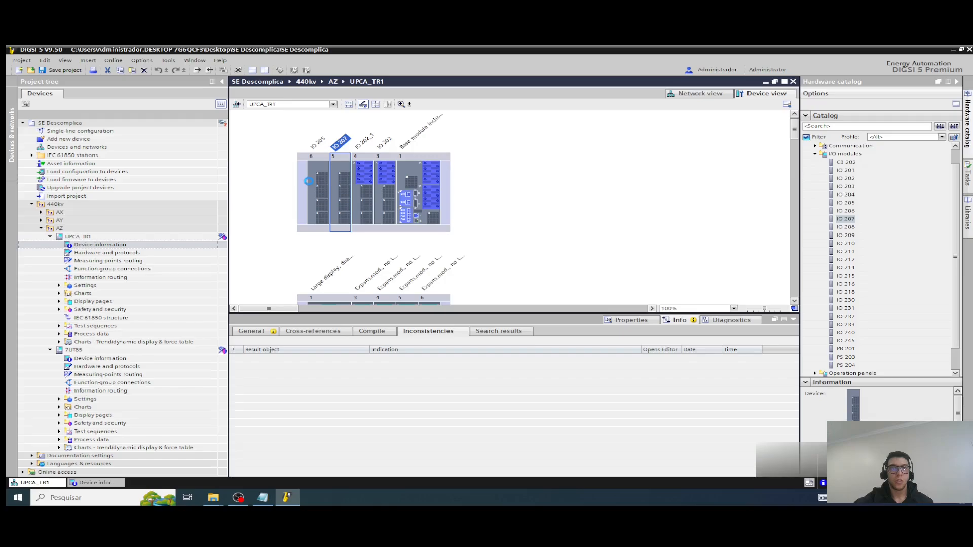
{"action": "left_click", "coordinate": [318, 171]}
{"action": "right_click", "coordinate": [319, 170]}
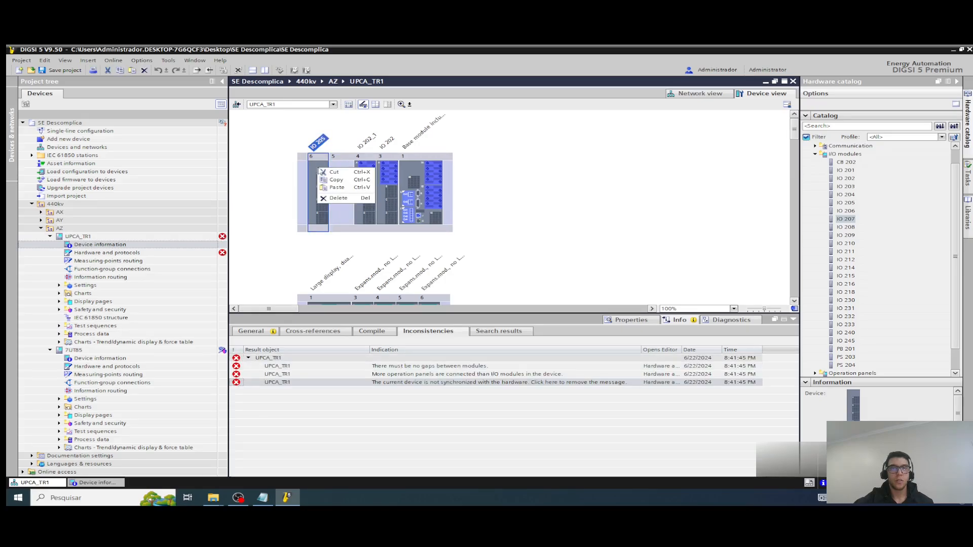
{"action": "left_click", "coordinate": [339, 198]}
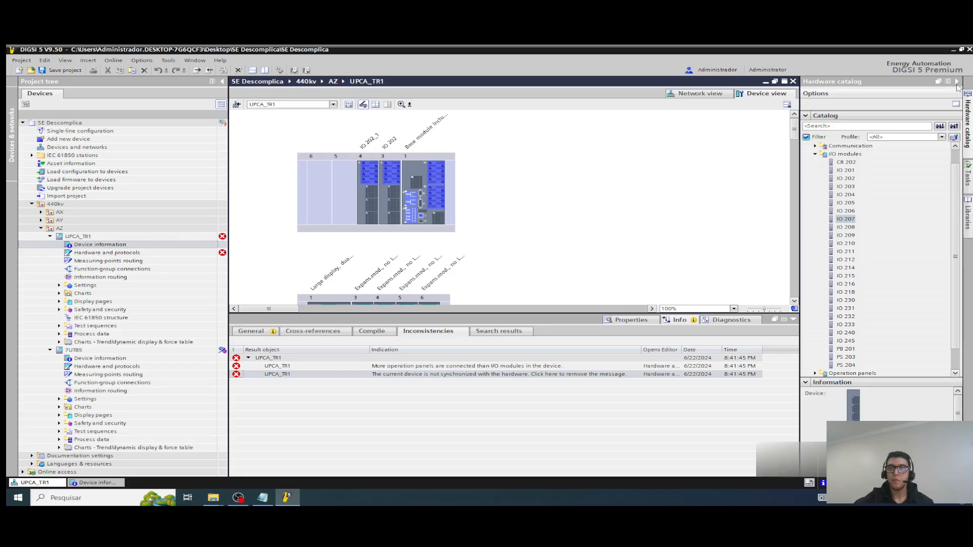
Step: Place IO 205 in slot 5 and IO 207 in slot 6 of UPCA_TR1 from the I/O modules catalog
{"action": "left_click", "coordinate": [968, 114]}
{"action": "left_click", "coordinate": [968, 131]}
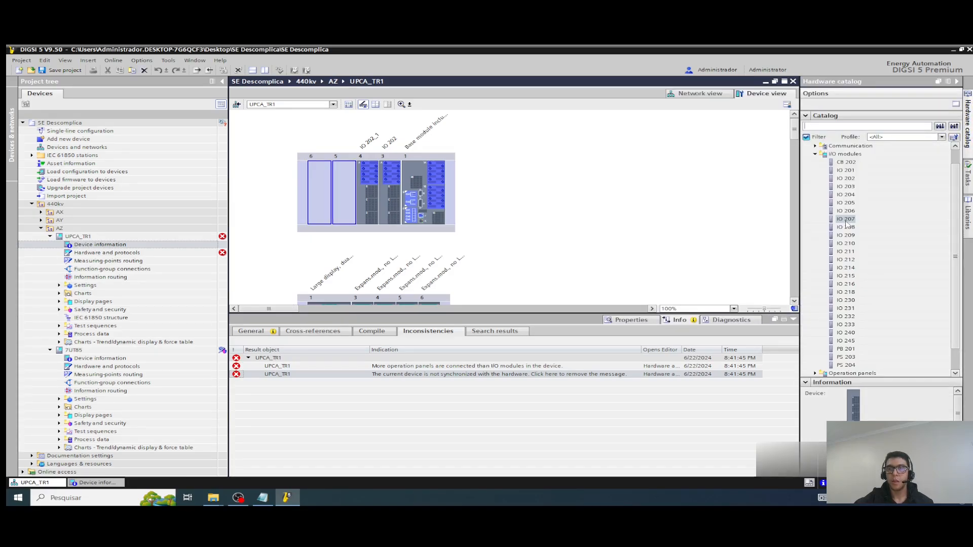
{"action": "left_click", "coordinate": [846, 203]}
{"action": "left_click_drag", "start_coordinate": [850, 208], "coordinate": [346, 182]}
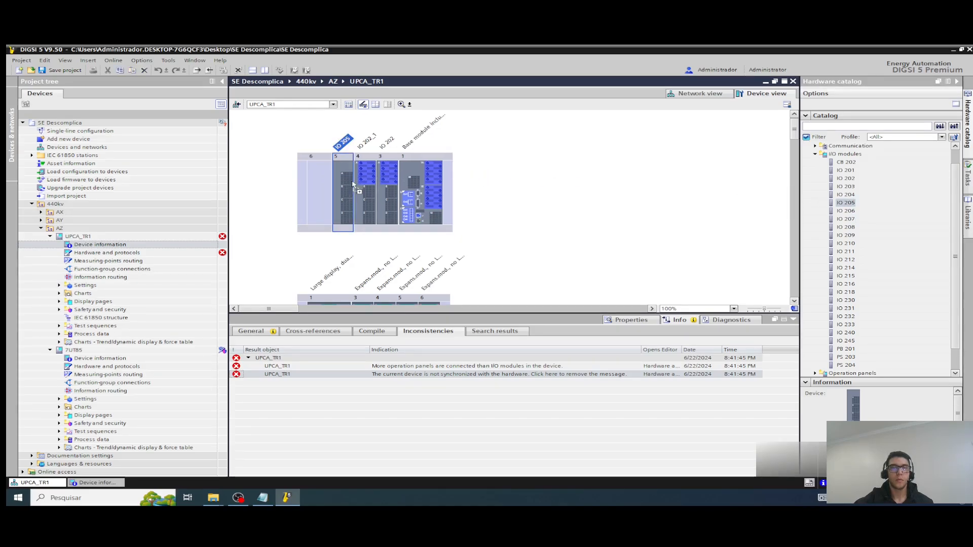
{"action": "left_click", "coordinate": [850, 219]}
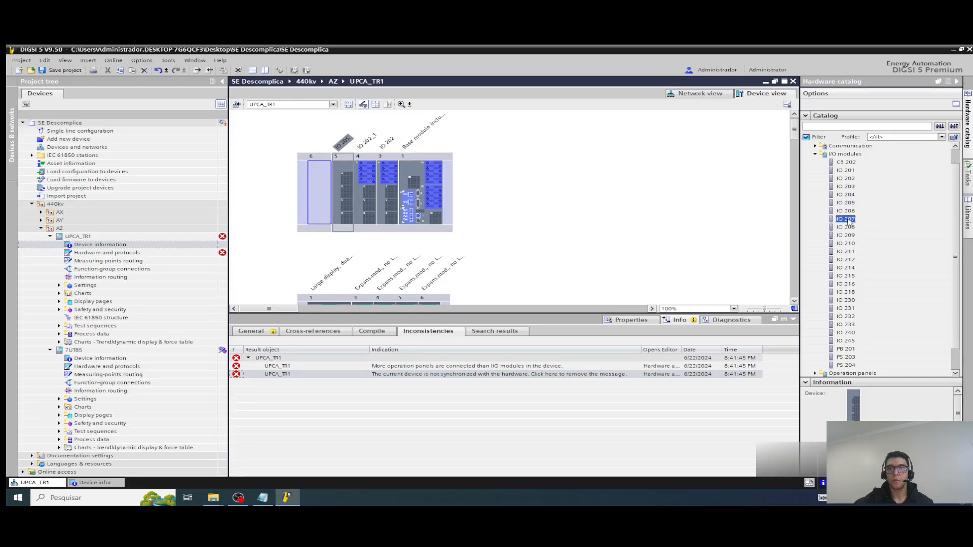
{"action": "left_click_drag", "start_coordinate": [848, 221], "coordinate": [319, 179]}
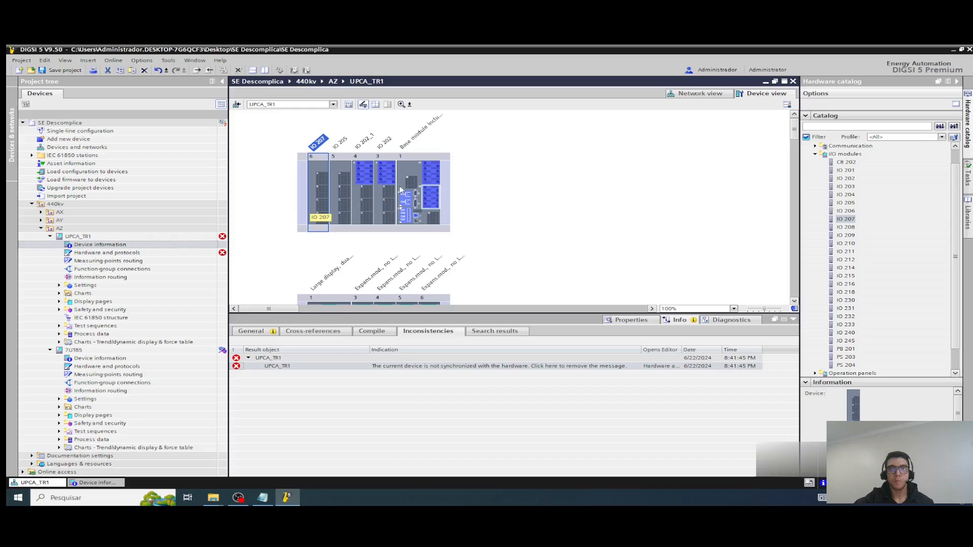
{"action": "scroll", "coordinate": [506, 137], "scroll_direction": "down", "scroll_amount": 3}
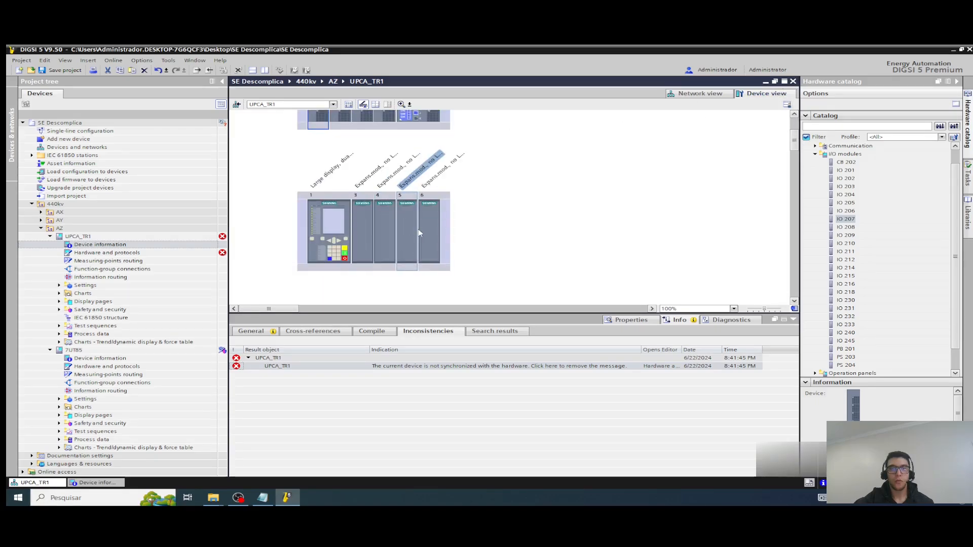
{"action": "scroll", "coordinate": [503, 152], "scroll_direction": "up", "scroll_amount": 3}
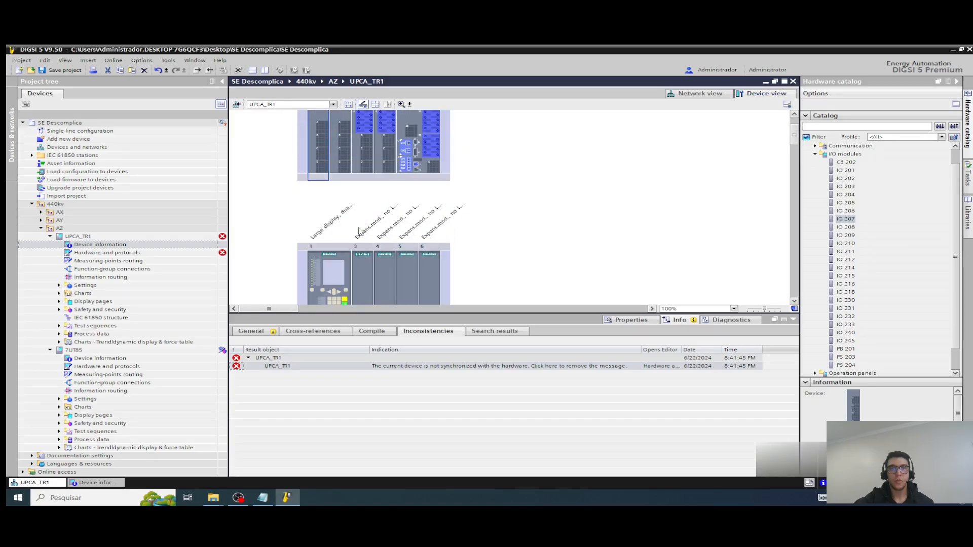
Step: Close the UPCA_TR1 hardware editor and check the product code in the device information
{"action": "left_click", "coordinate": [793, 82]}
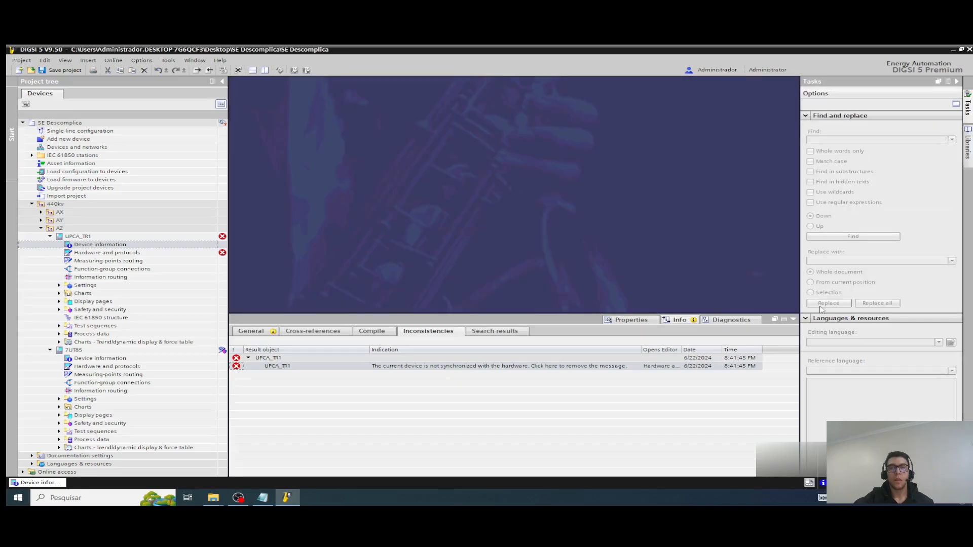
{"action": "left_click", "coordinate": [793, 319]}
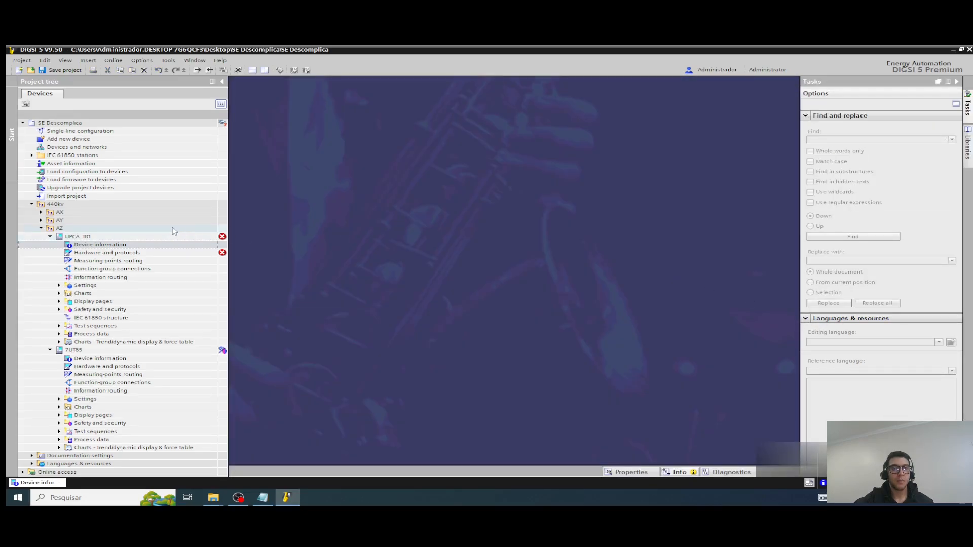
{"action": "double_click", "coordinate": [116, 244]}
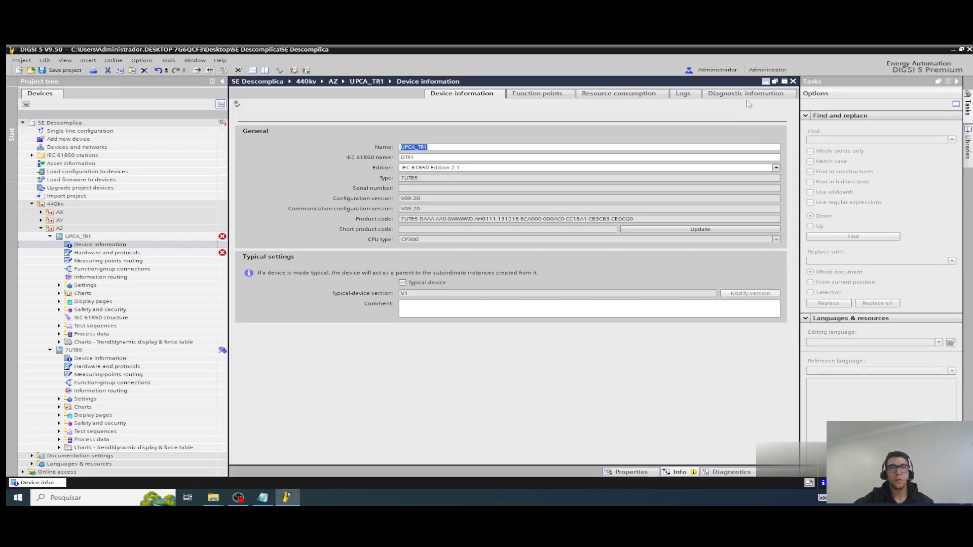
{"action": "left_click", "coordinate": [766, 81]}
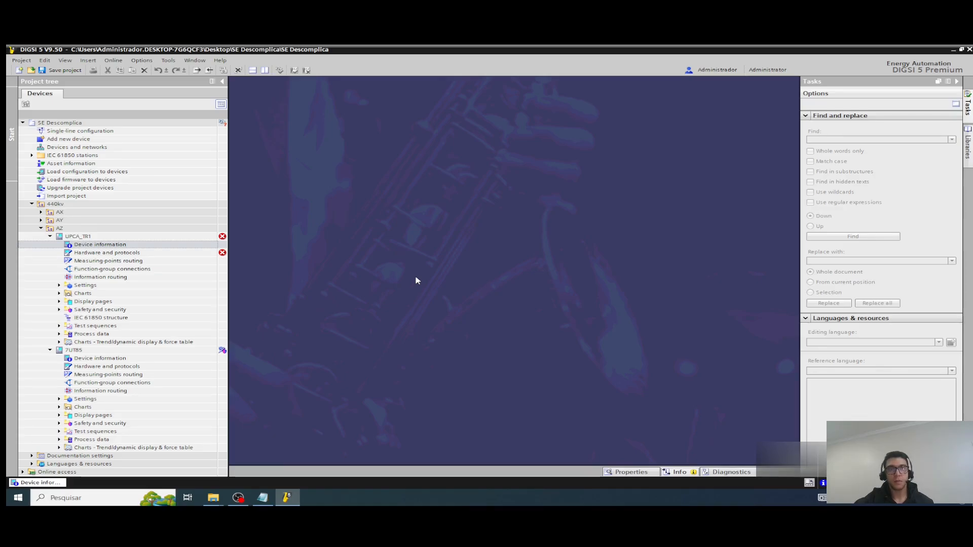
Step: Examine the function-point class under Activate device functionality in the 7UT85 device settings, and close them
{"action": "left_click", "coordinate": [163, 277]}
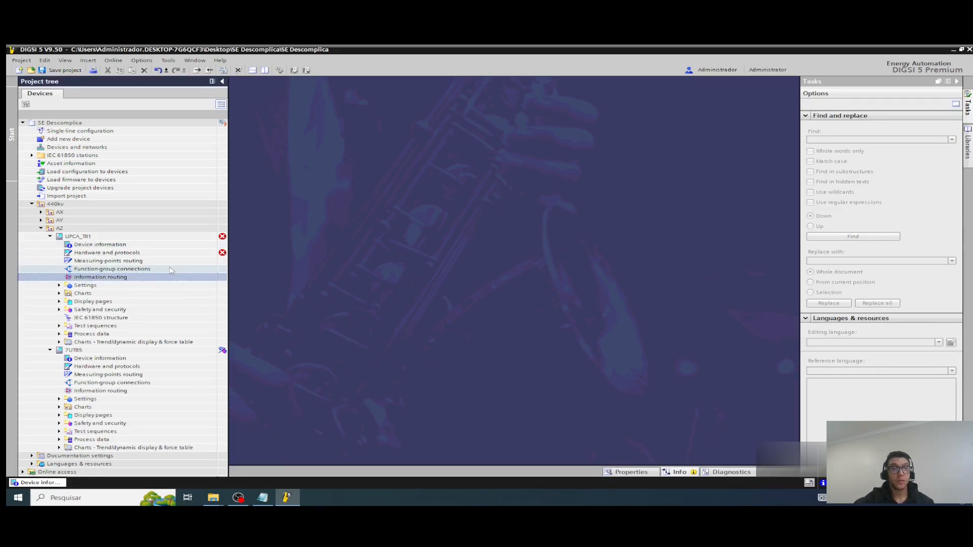
{"action": "left_click", "coordinate": [58, 399]}
{"action": "left_click", "coordinate": [59, 399]}
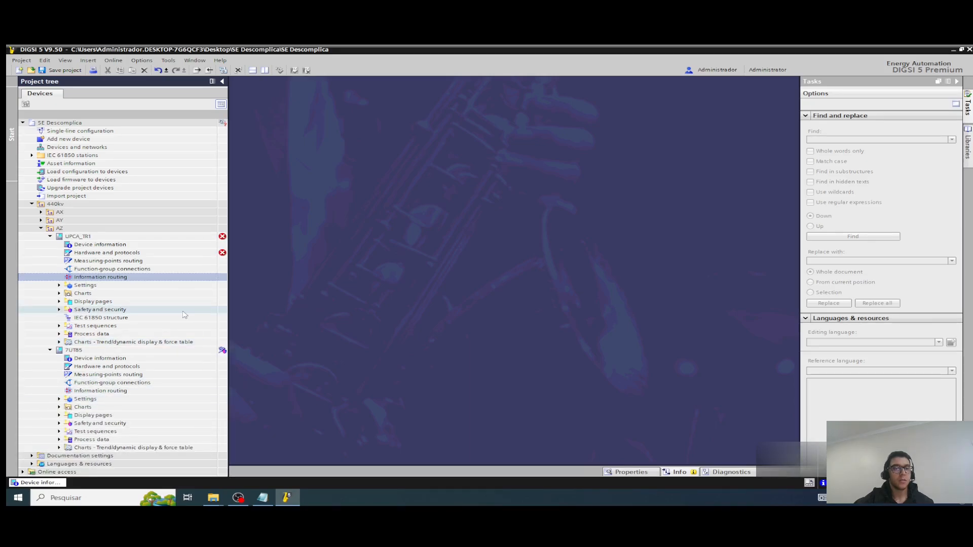
{"action": "left_click", "coordinate": [59, 399]}
{"action": "scroll", "coordinate": [93, 354], "scroll_direction": "down", "scroll_amount": 3}
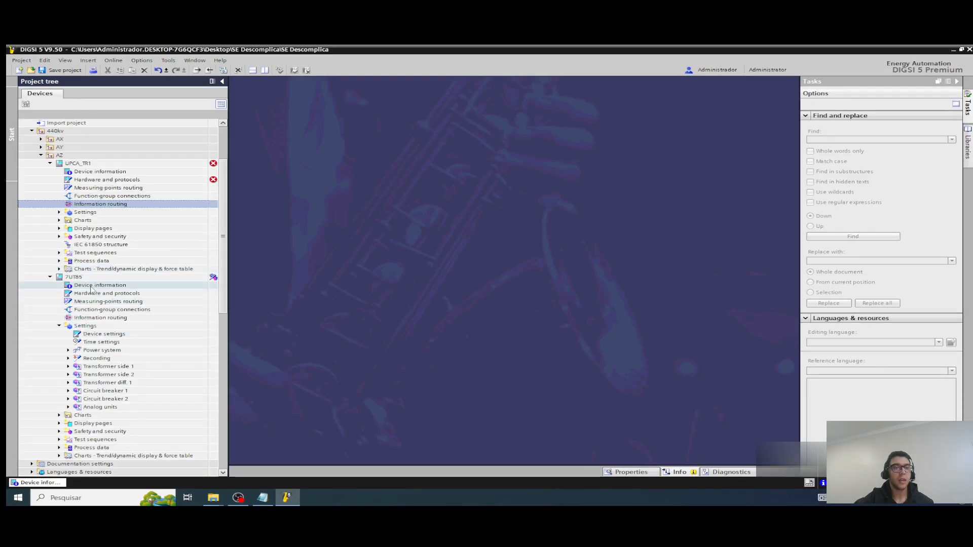
{"action": "left_click", "coordinate": [86, 284]}
{"action": "left_click", "coordinate": [86, 278]}
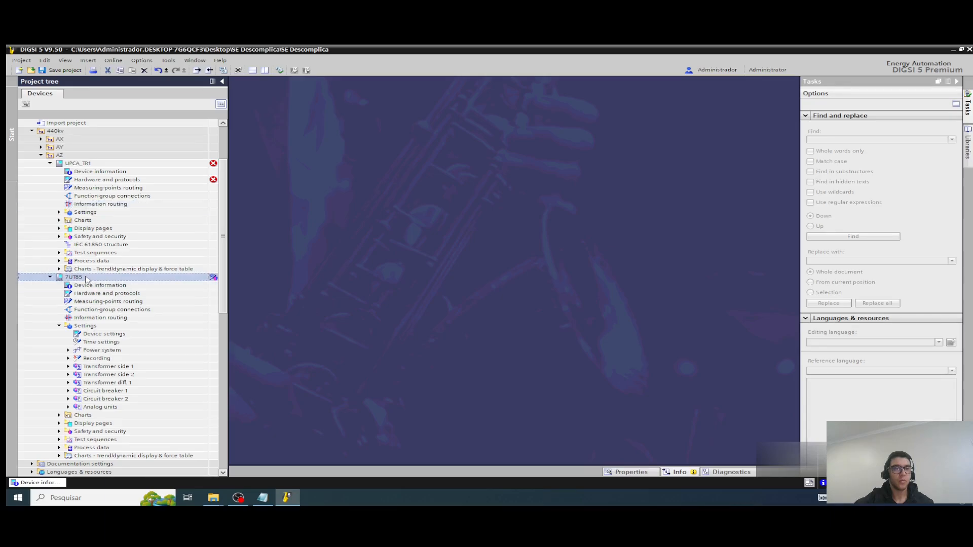
{"action": "double_click", "coordinate": [112, 334]}
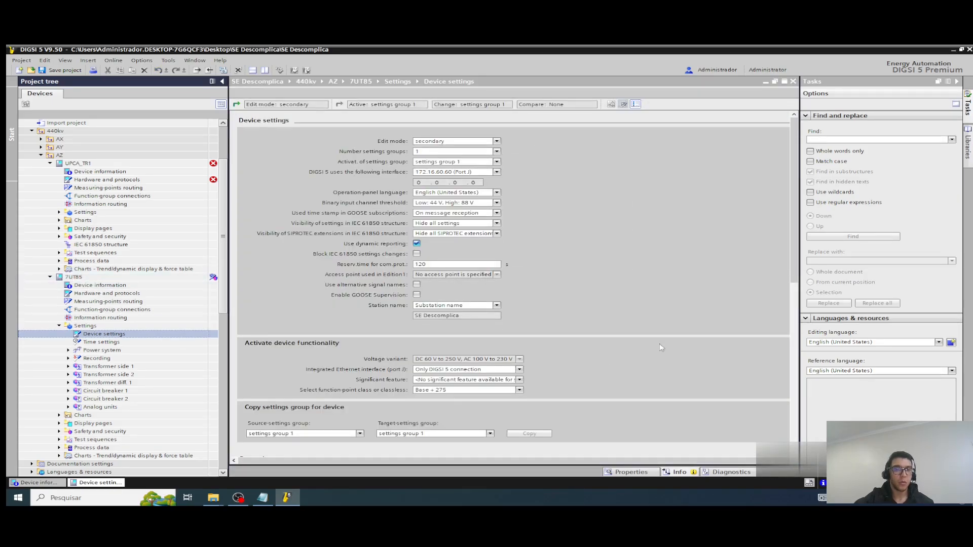
{"action": "scroll", "coordinate": [510, 347], "scroll_direction": "down", "scroll_amount": 3}
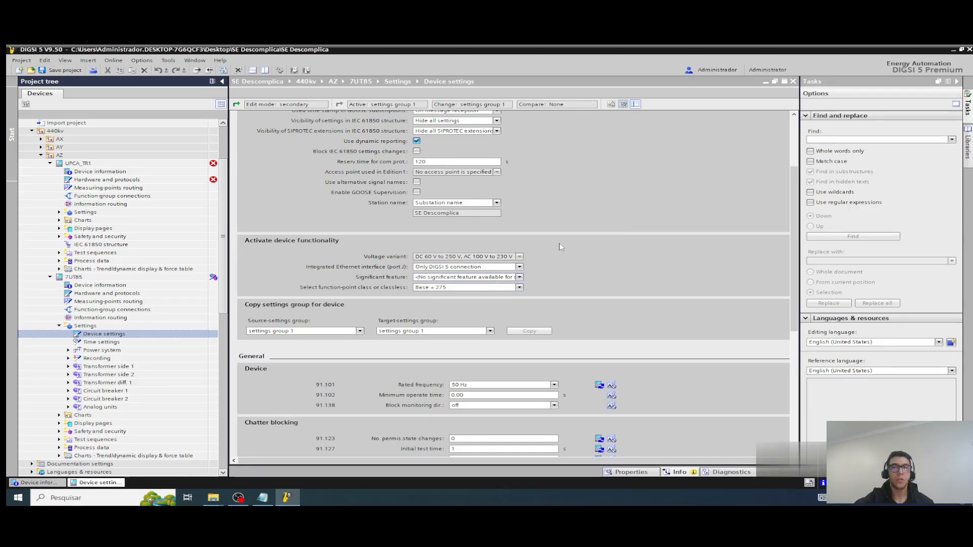
{"action": "left_click", "coordinate": [793, 81]}
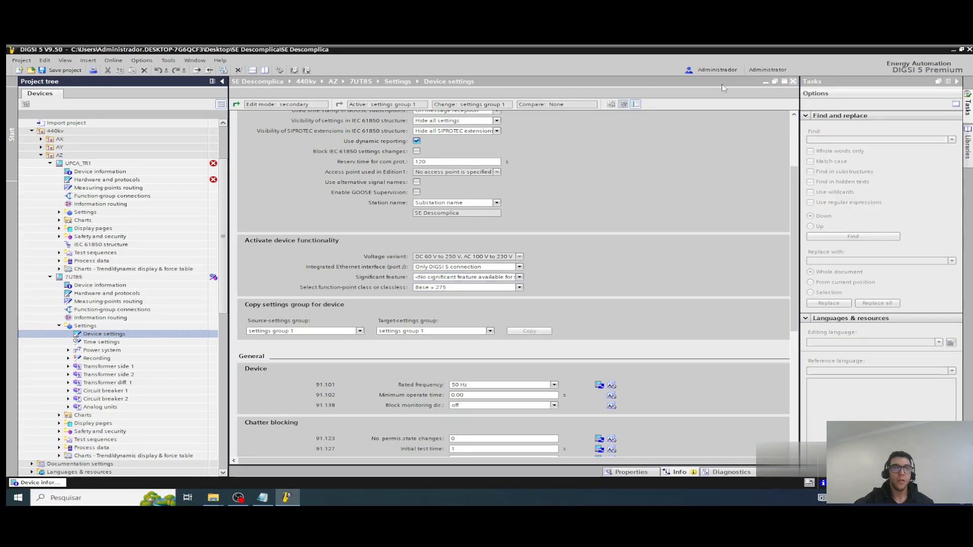
Step: Set the function-point class in the UPCA_TR1 device settings to Base + 275 and close them
{"action": "left_click", "coordinate": [59, 213]}
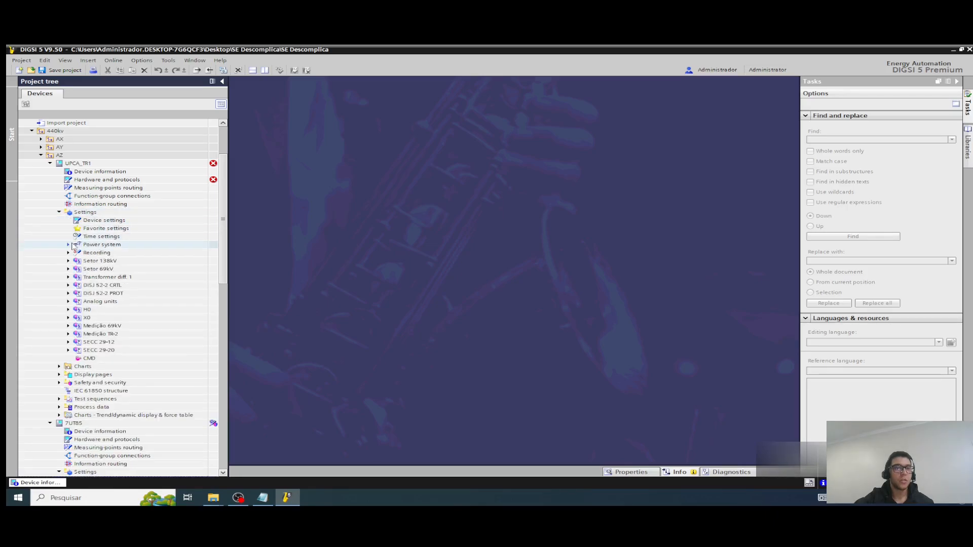
{"action": "double_click", "coordinate": [96, 220]}
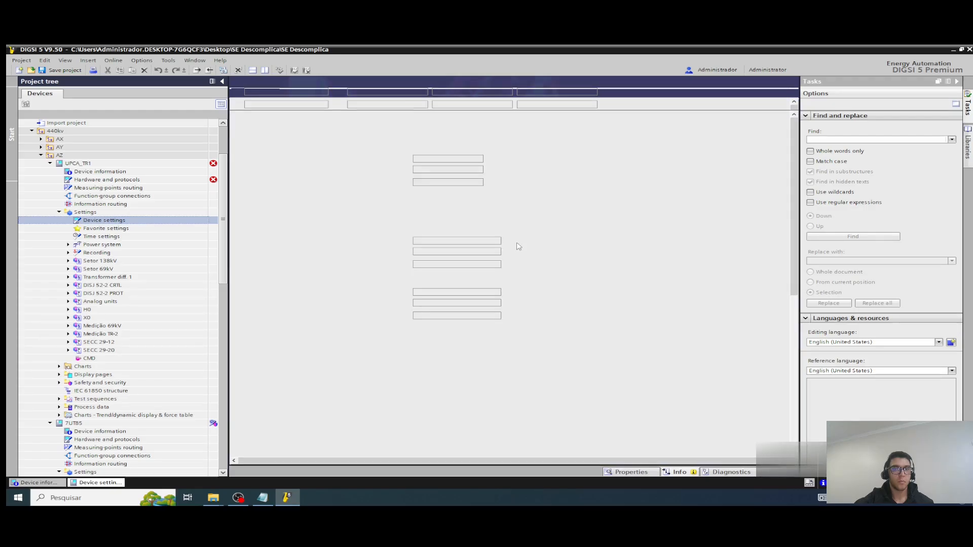
{"action": "scroll", "coordinate": [507, 253], "scroll_direction": "down", "scroll_amount": 3}
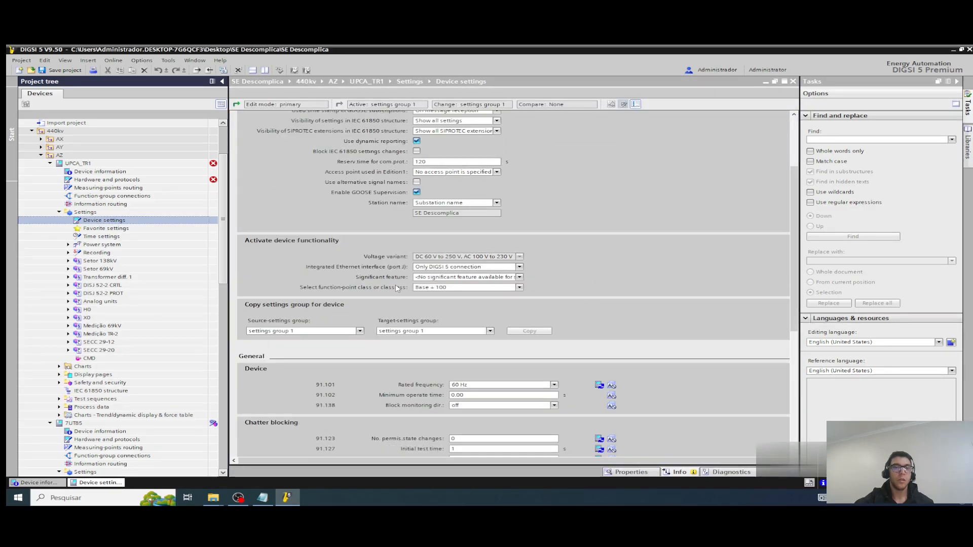
{"action": "left_click", "coordinate": [519, 287]}
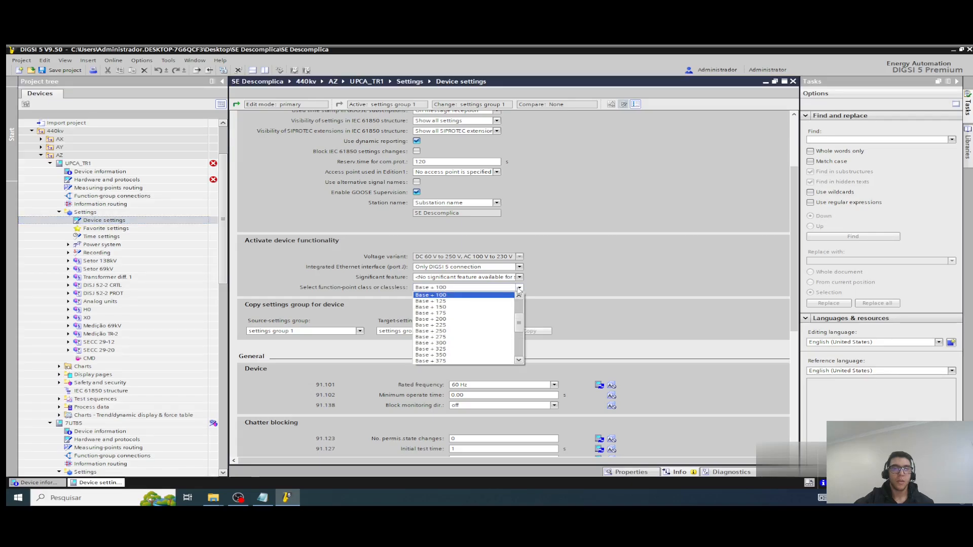
{"action": "left_click", "coordinate": [455, 337]}
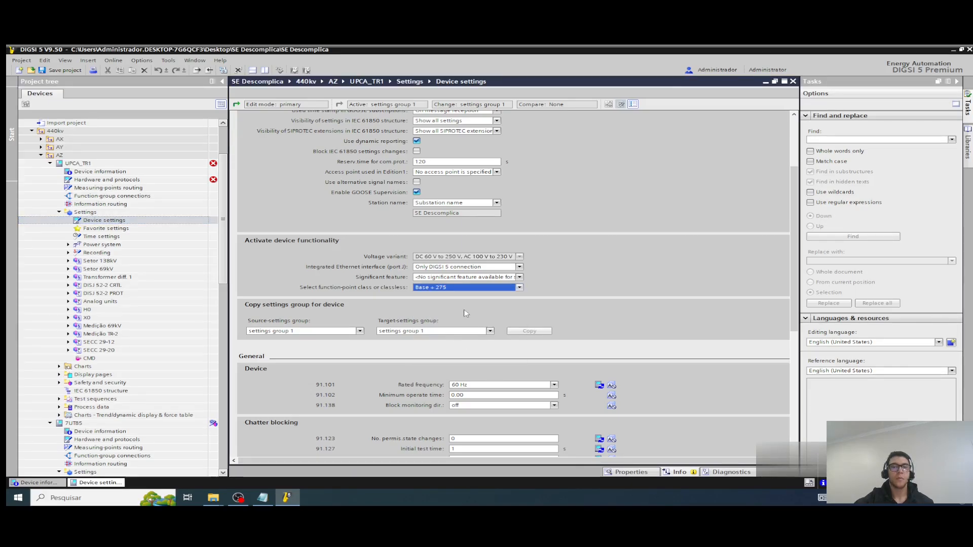
{"action": "left_click", "coordinate": [793, 82]}
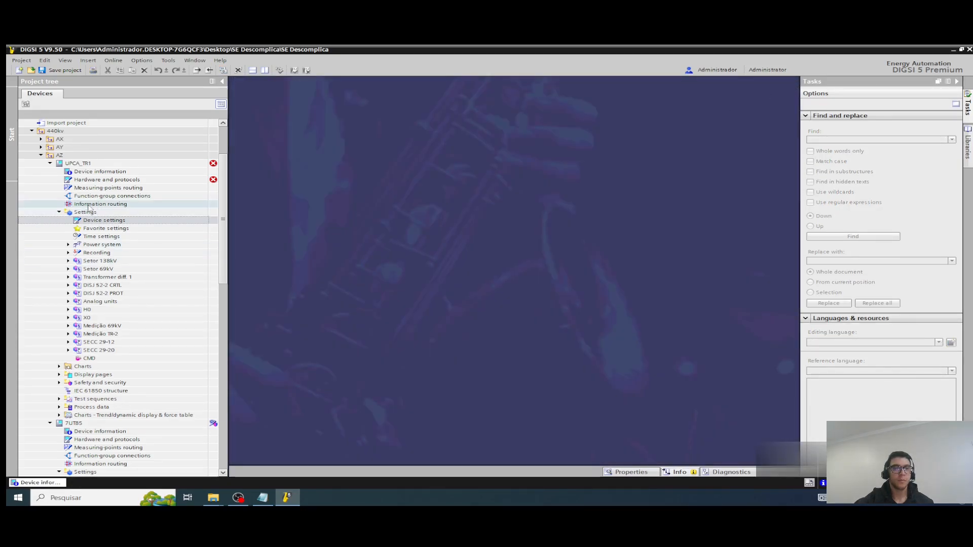
Step: Synchronize UPCA_TR1 with its hardware from the entry in the inconsistencies list, and collapse the hardware catalog
{"action": "left_click", "coordinate": [147, 181]}
{"action": "double_click", "coordinate": [148, 181]}
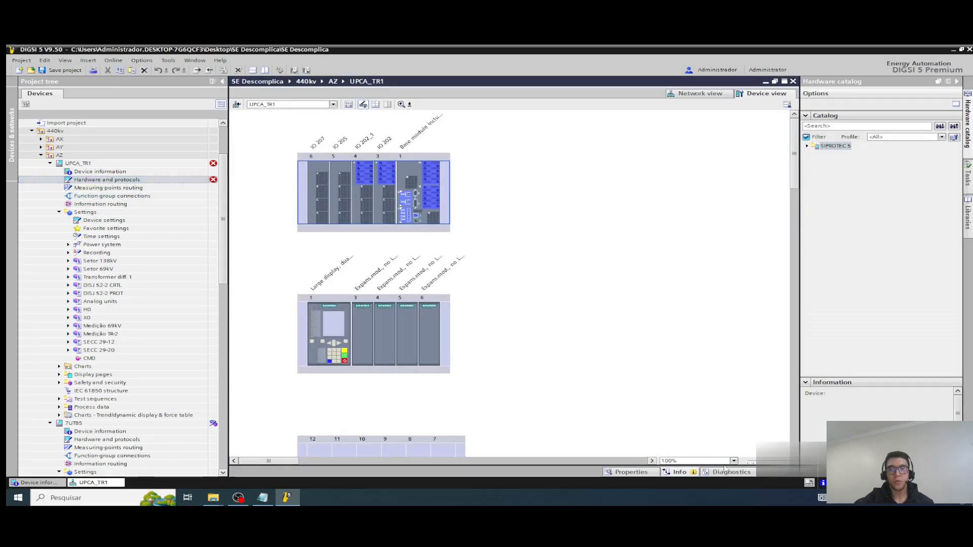
{"action": "left_click", "coordinate": [631, 472]}
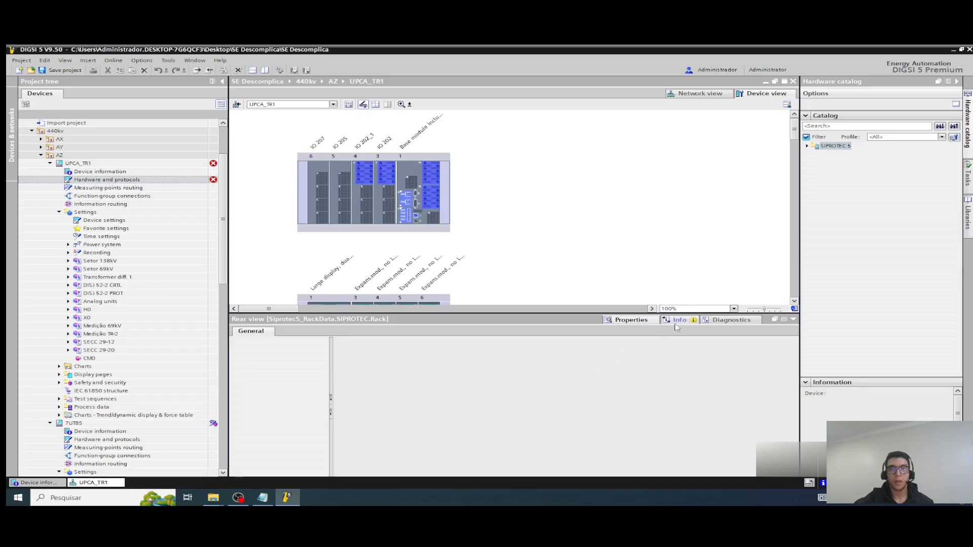
{"action": "left_click", "coordinate": [679, 321]}
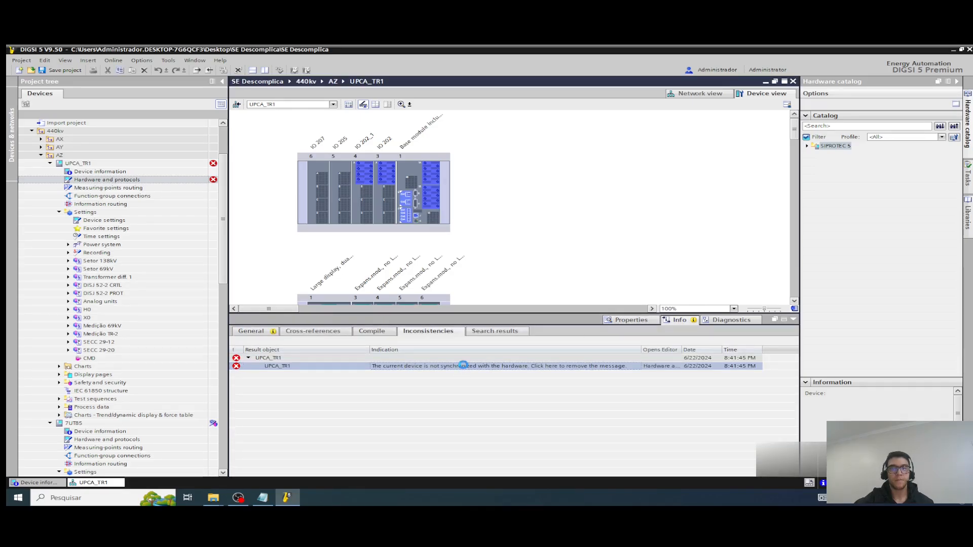
{"action": "left_click", "coordinate": [463, 366]}
{"action": "left_click", "coordinate": [518, 286]}
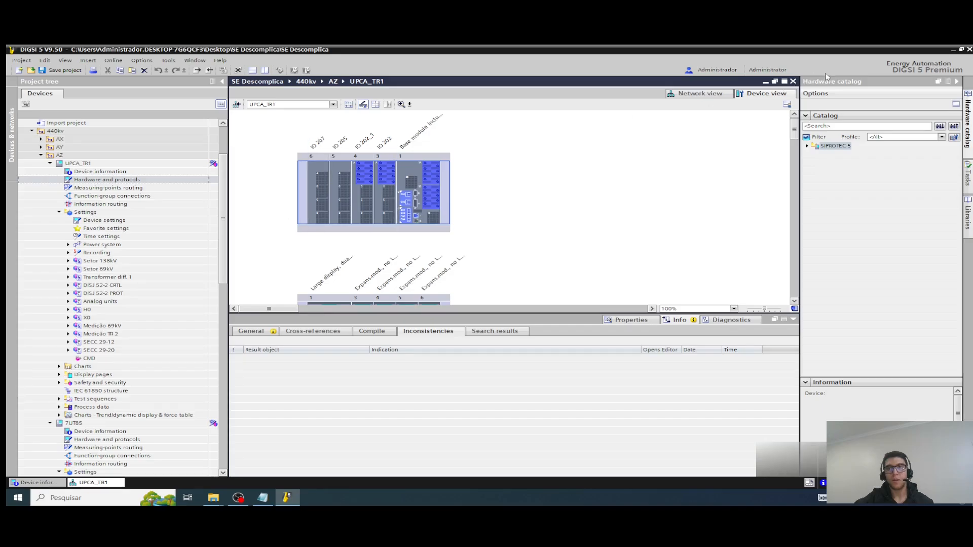
{"action": "left_click", "coordinate": [957, 82]}
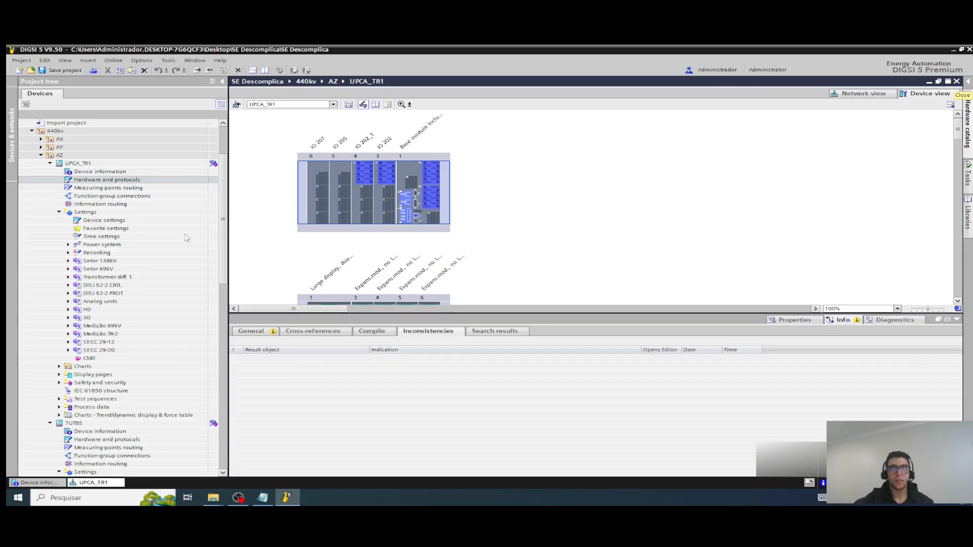
Step: Check the function-point class options in the UPCA_TR1 device settings, and close the settings, hardware editor and inconsistencies list
{"action": "double_click", "coordinate": [113, 221]}
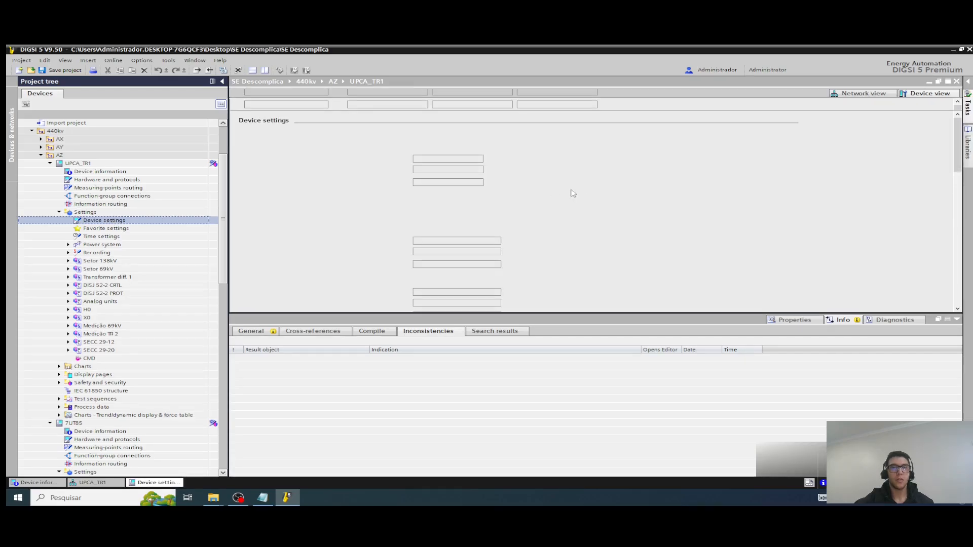
{"action": "scroll", "coordinate": [633, 192], "scroll_direction": "down", "scroll_amount": 2}
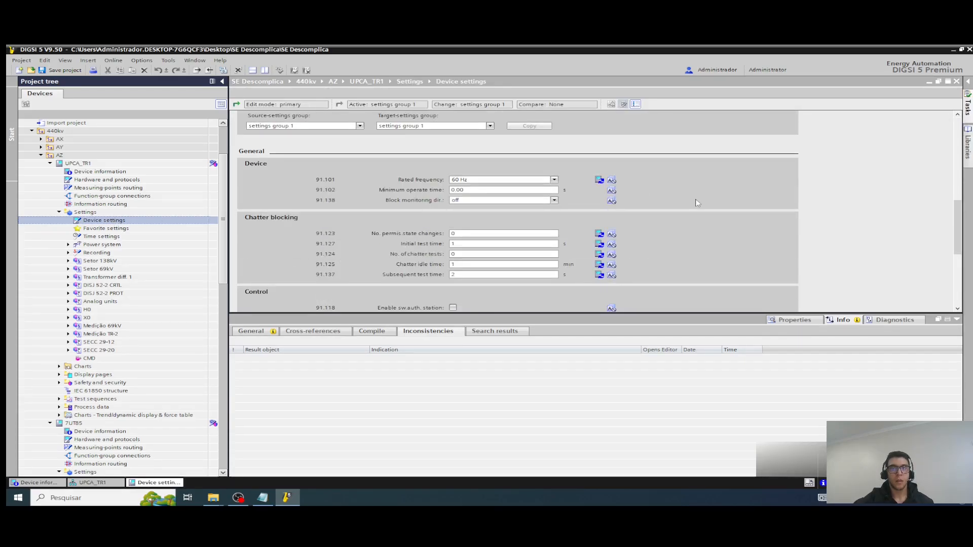
{"action": "scroll", "coordinate": [695, 201], "scroll_direction": "up", "scroll_amount": 2}
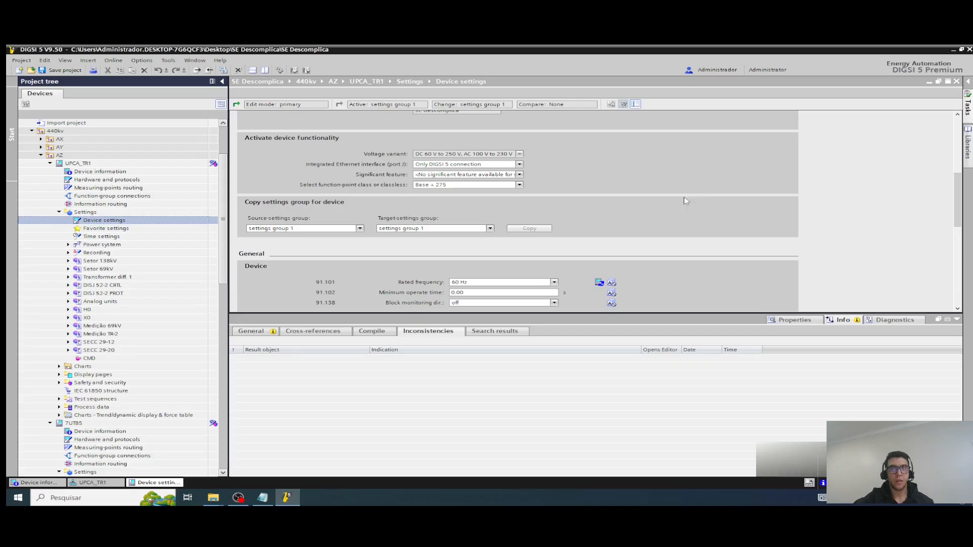
{"action": "left_click", "coordinate": [520, 186]}
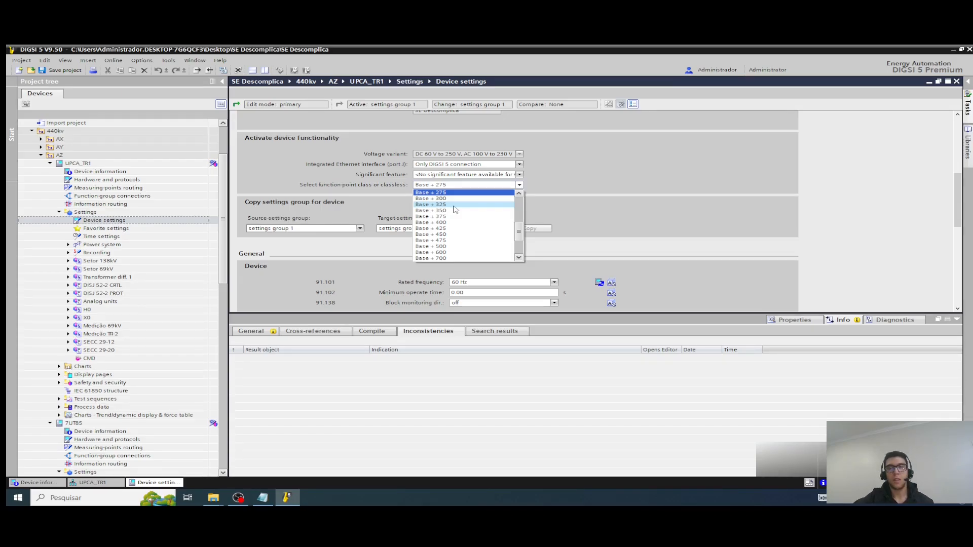
{"action": "left_click", "coordinate": [685, 180]}
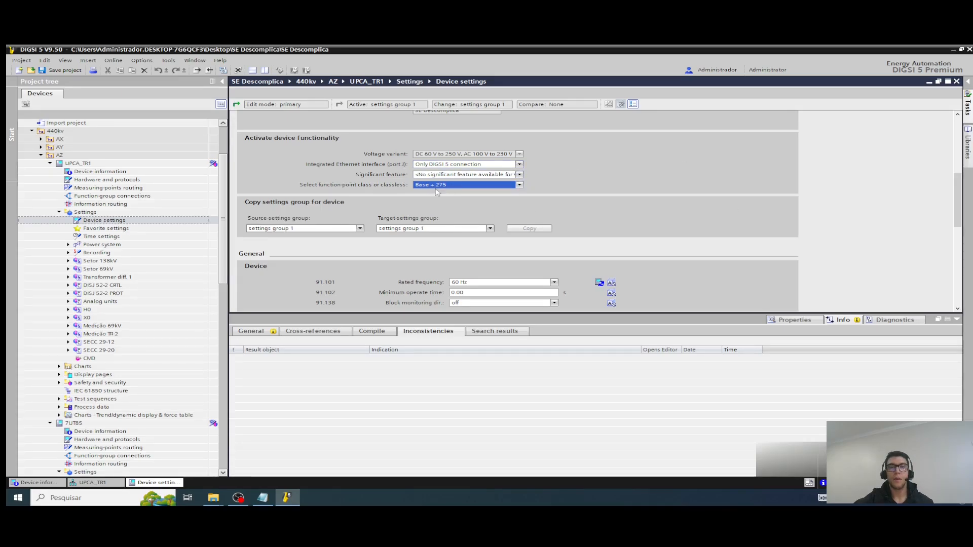
{"action": "left_click", "coordinate": [956, 83]}
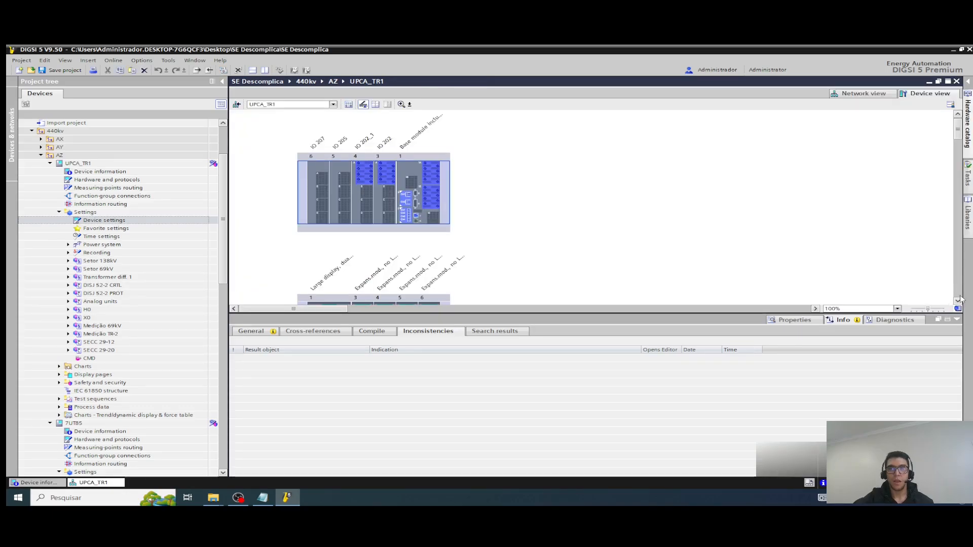
{"action": "left_click", "coordinate": [956, 82]}
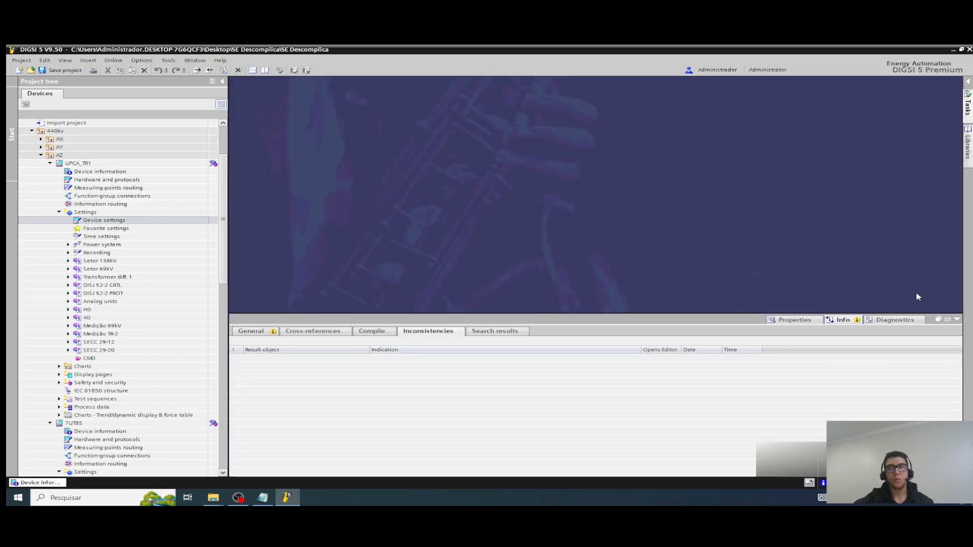
{"action": "left_click", "coordinate": [956, 320]}
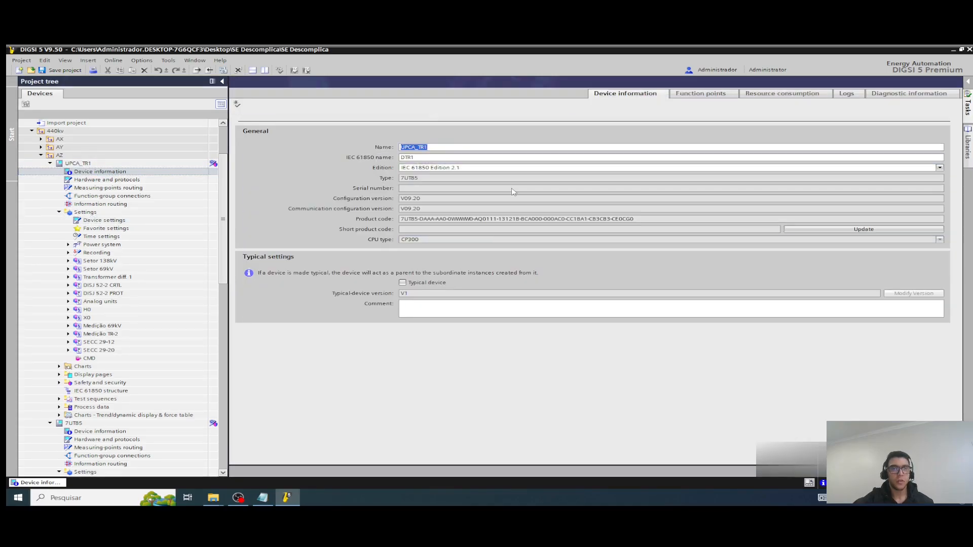
Step: Copy the UPCA_TR1 product code from the device information and paste it below the existing code in Notepad
{"action": "left_click_drag", "start_coordinate": [656, 219], "coordinate": [363, 216]}
{"action": "right_click", "coordinate": [425, 227]}
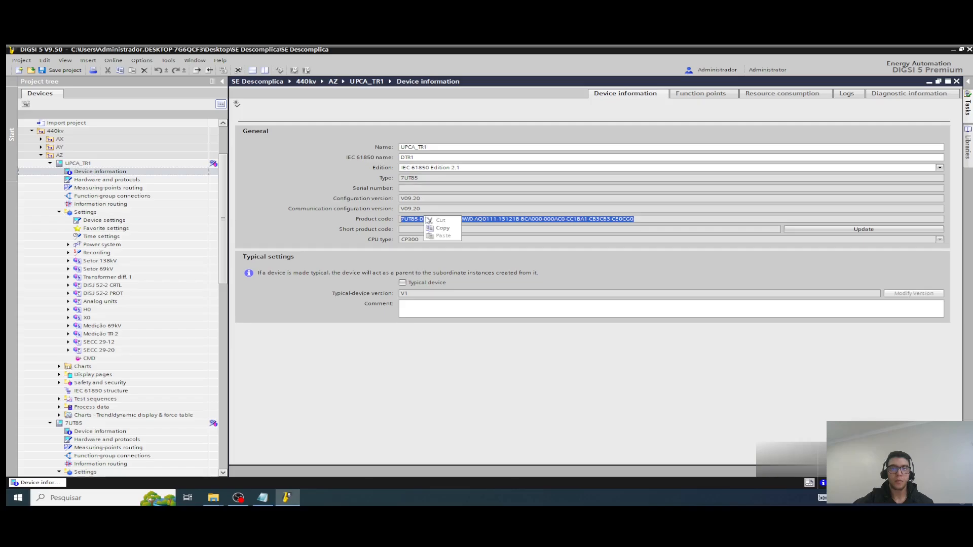
{"action": "left_click", "coordinate": [444, 226]}
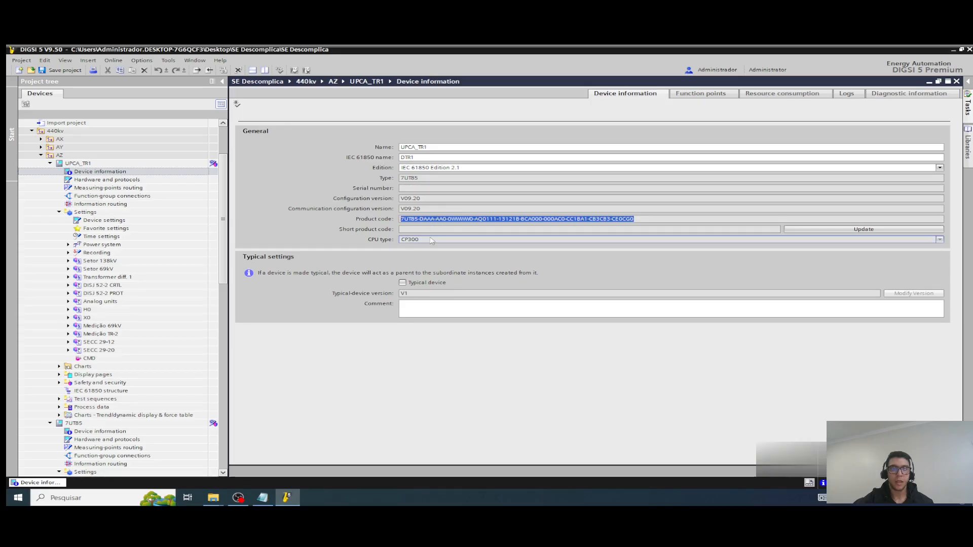
{"action": "left_click", "coordinate": [262, 497]}
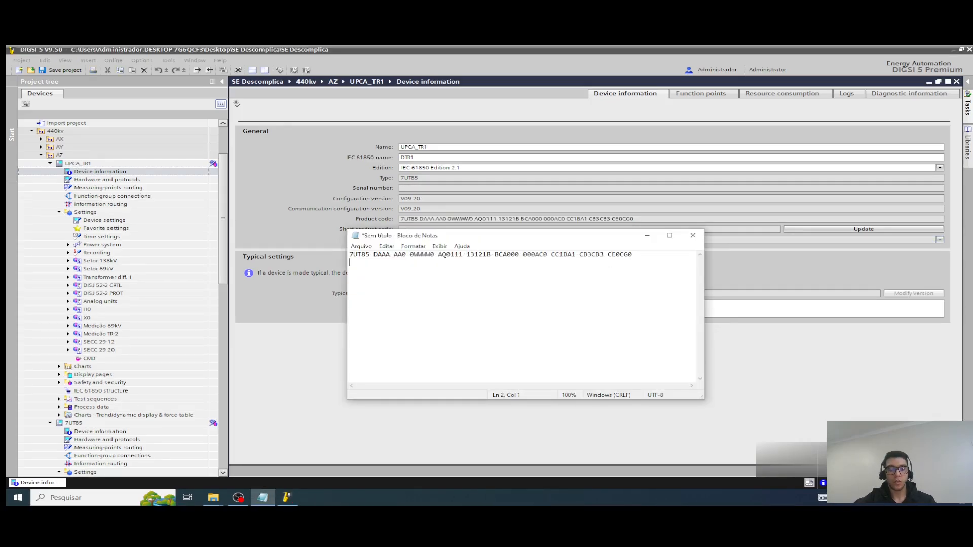
{"action": "key", "text": "Return"}
{"action": "key", "text": "ctrl+v"}
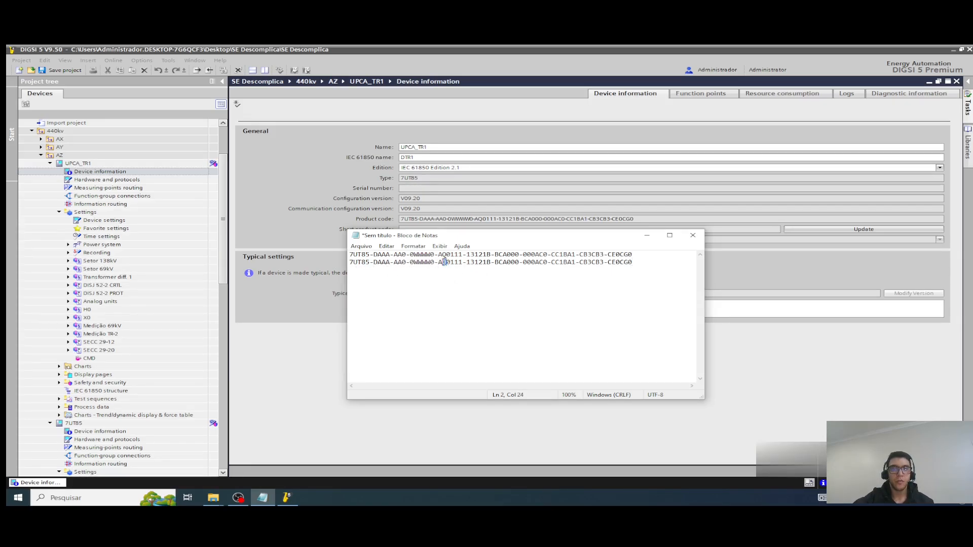
Step: Compare the two product codes in Notepad, and close the UPCA_TR1 device information in DIGSI 5
{"action": "left_click_drag", "start_coordinate": [445, 262], "coordinate": [443, 255]}
{"action": "key", "text": "Down"}
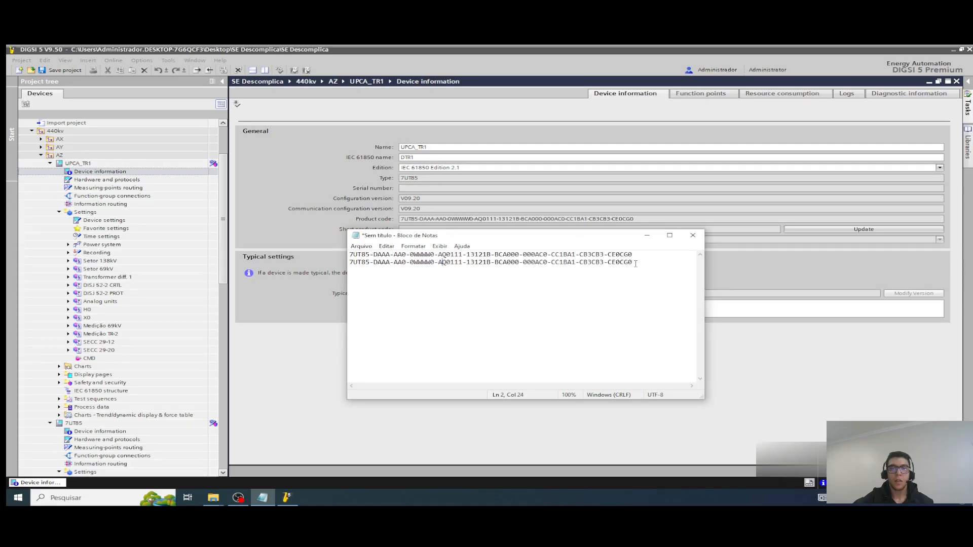
{"action": "left_click_drag", "start_coordinate": [632, 262], "coordinate": [349, 263]}
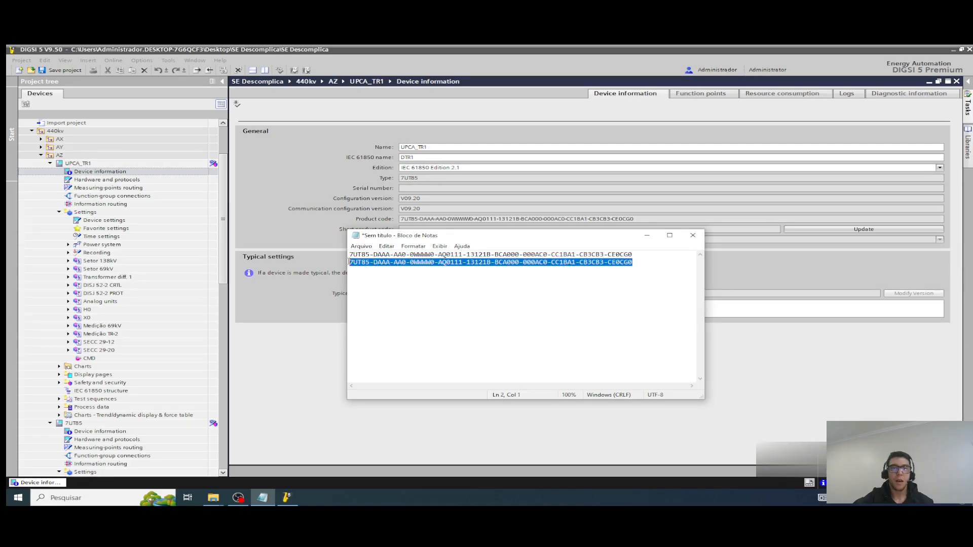
{"action": "left_click", "coordinate": [957, 81]}
{"action": "left_click", "coordinate": [957, 82]}
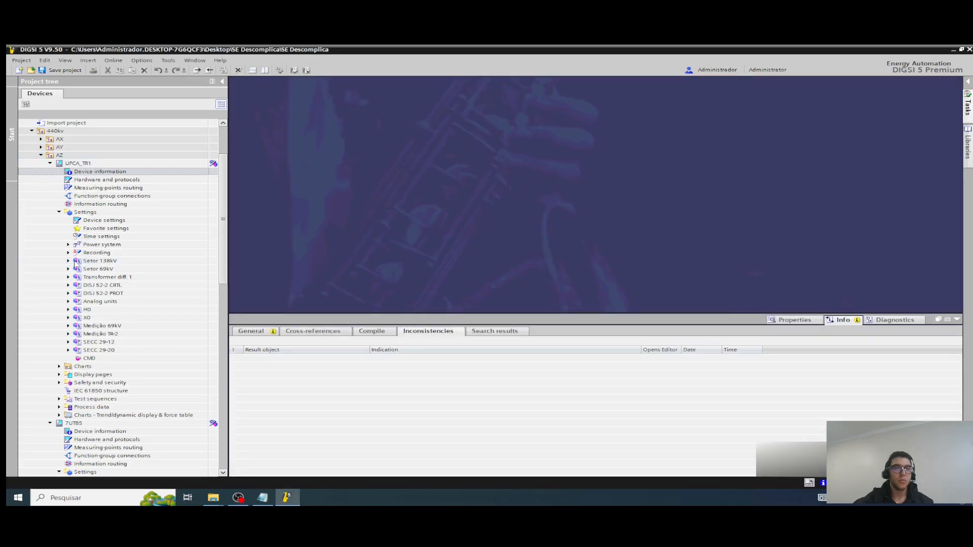
Step: Collapse UPCA_TR1 in the project tree and inspect the settings, charts and hardware of 7UT85
{"action": "left_click", "coordinate": [50, 163]}
{"action": "left_click", "coordinate": [76, 243]}
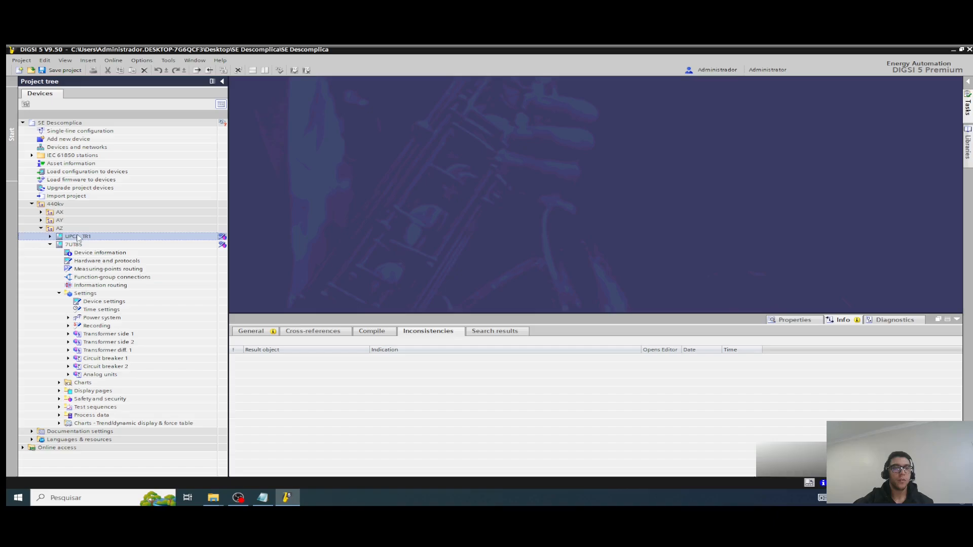
{"action": "double_click", "coordinate": [76, 243]}
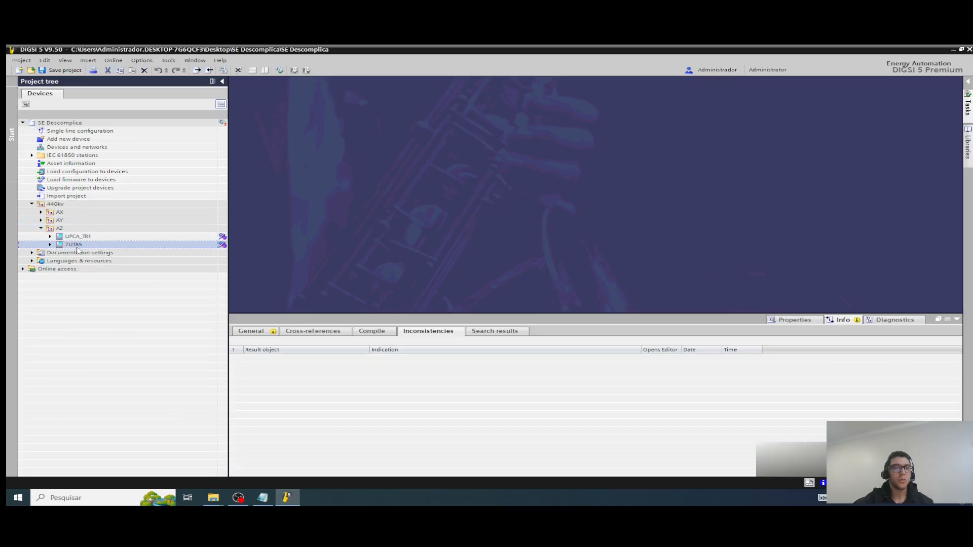
{"action": "right_click", "coordinate": [74, 246]}
{"action": "left_click", "coordinate": [50, 245]}
{"action": "left_click", "coordinate": [50, 245]}
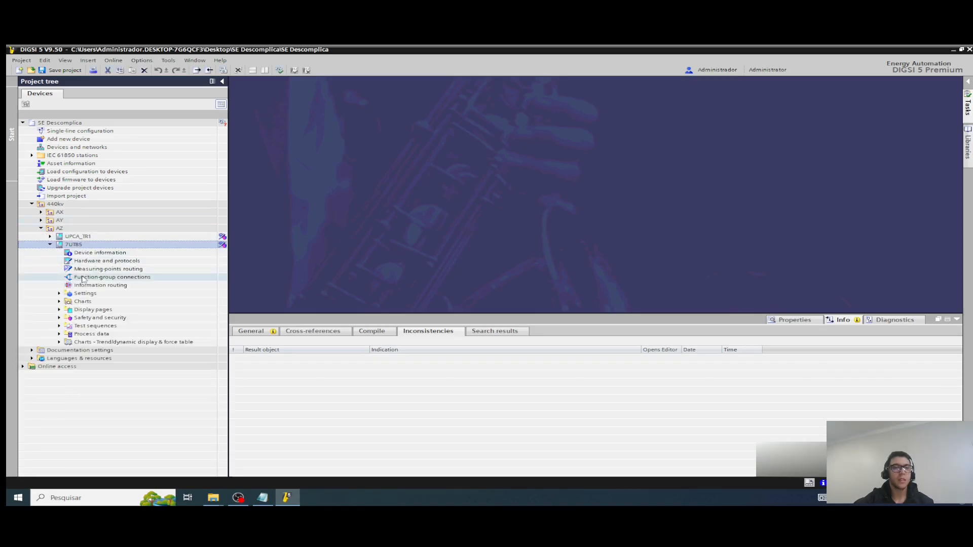
{"action": "left_click", "coordinate": [59, 301]}
{"action": "left_click", "coordinate": [59, 293]}
{"action": "double_click", "coordinate": [101, 261]}
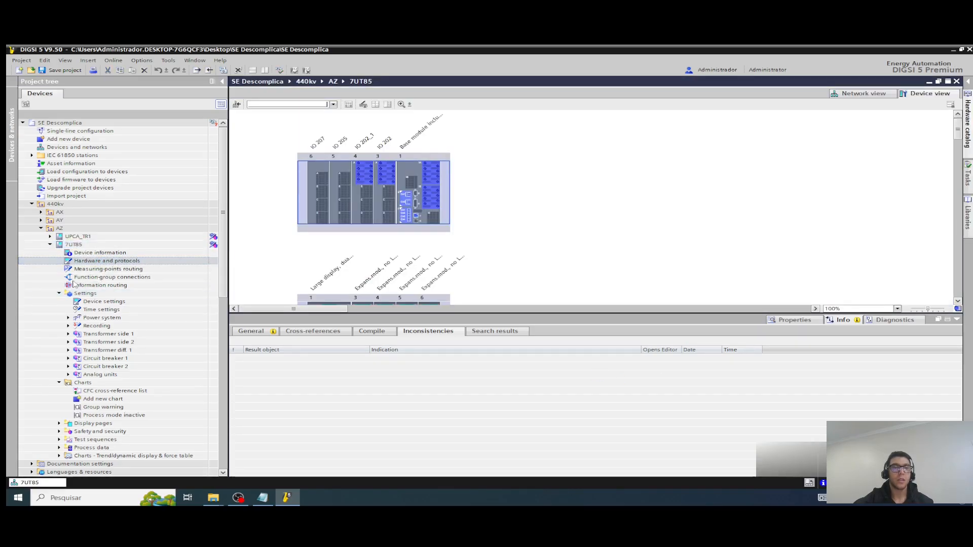
Step: Delete the 7UT85 device from the AZ bay and confirm the deletion
{"action": "left_click", "coordinate": [74, 245]}
{"action": "right_click", "coordinate": [75, 247]}
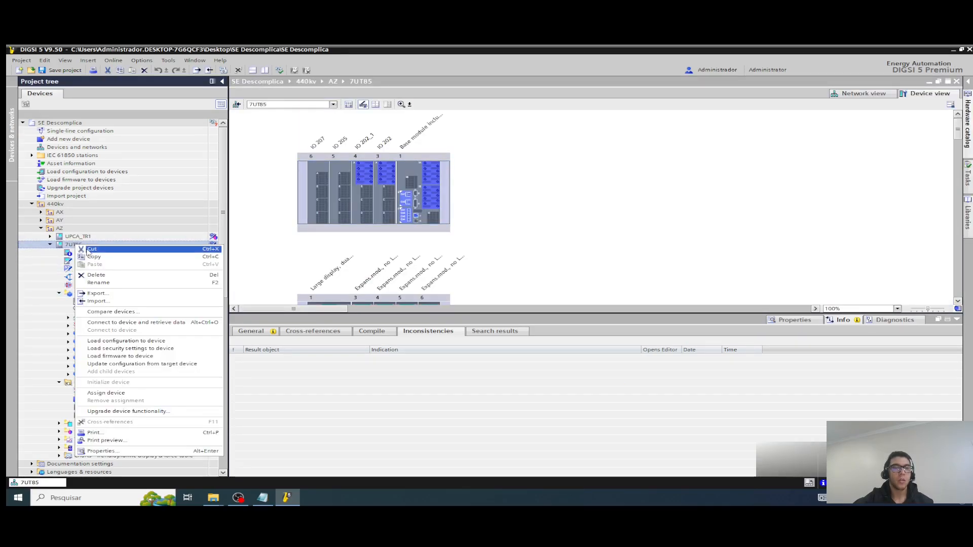
{"action": "left_click", "coordinate": [95, 276]}
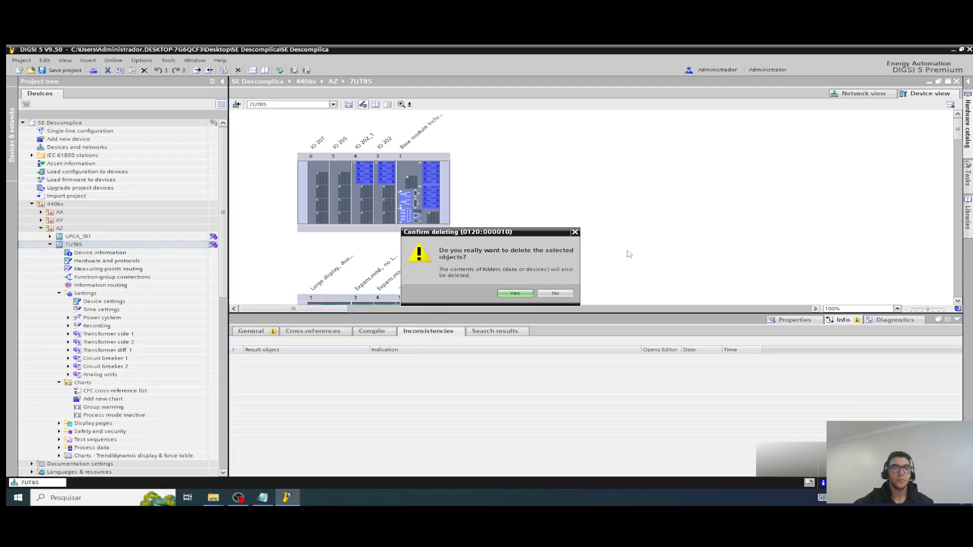
{"action": "left_click", "coordinate": [514, 294]}
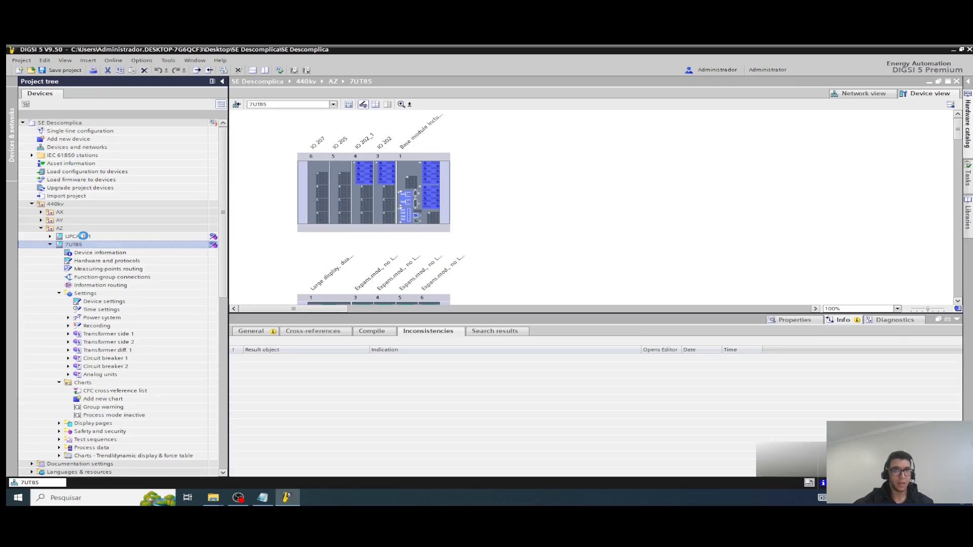
Step: Open the information routing of UPCA_TR1 and look through its settings in the project tree
{"action": "left_click", "coordinate": [50, 237]}
{"action": "double_click", "coordinate": [76, 278]}
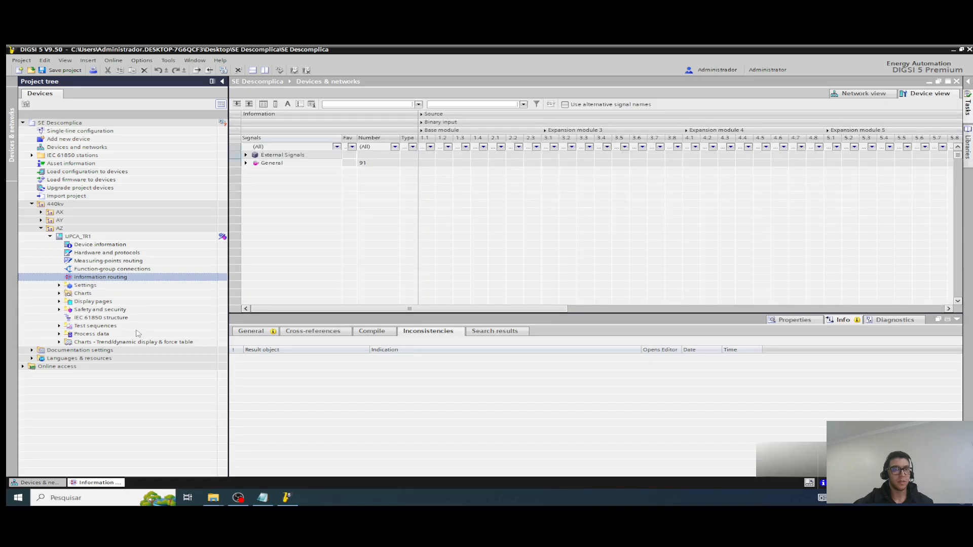
{"action": "left_click", "coordinate": [59, 285]}
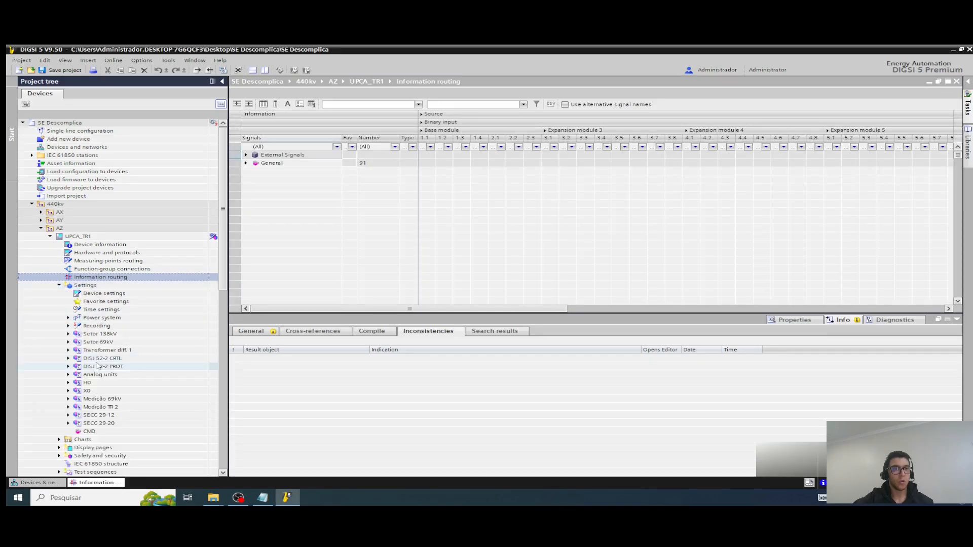
{"action": "scroll", "coordinate": [48, 422], "scroll_direction": "down", "scroll_amount": 5}
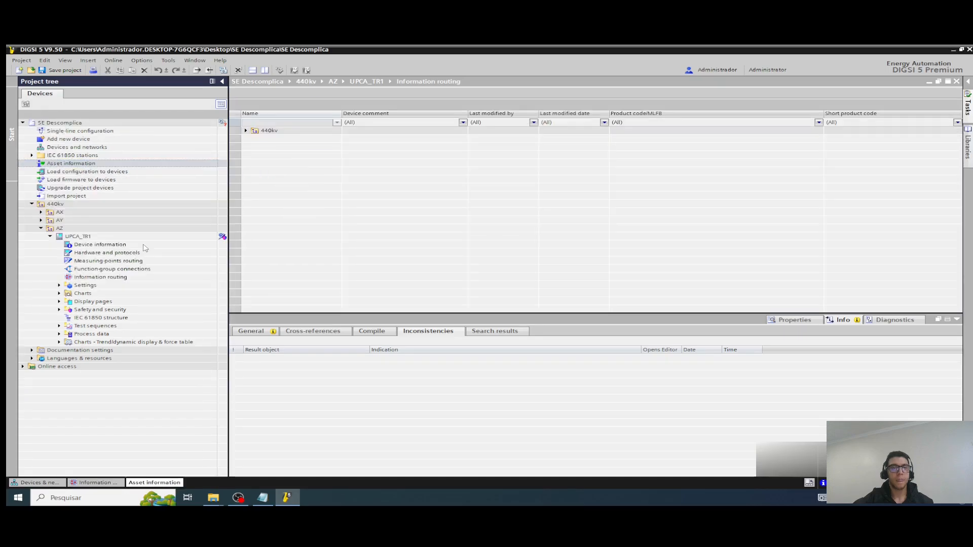
Step: Close the asset information, information routing, network editor and inconsistencies list, and collapse UPCA_TR1 in the project tree
{"action": "left_click", "coordinate": [957, 82]}
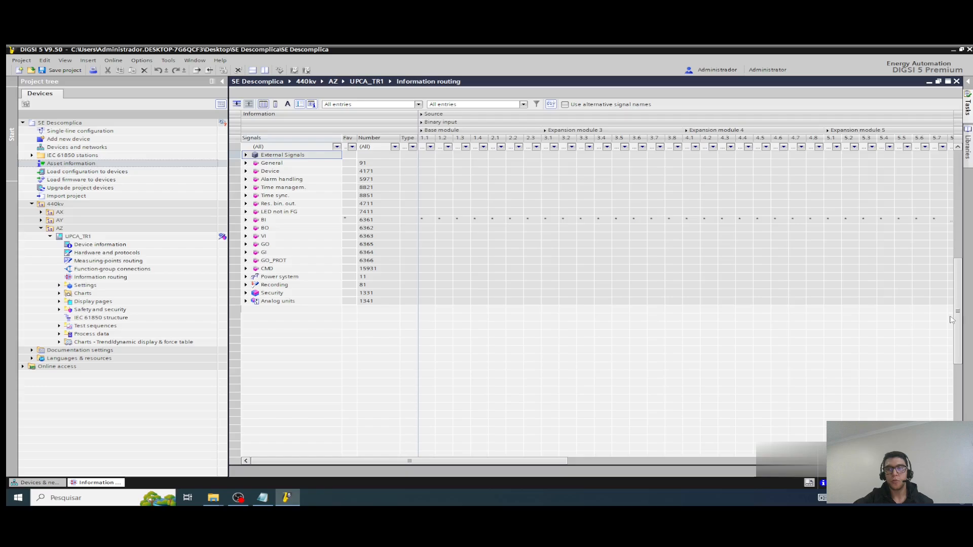
{"action": "left_click", "coordinate": [956, 82]}
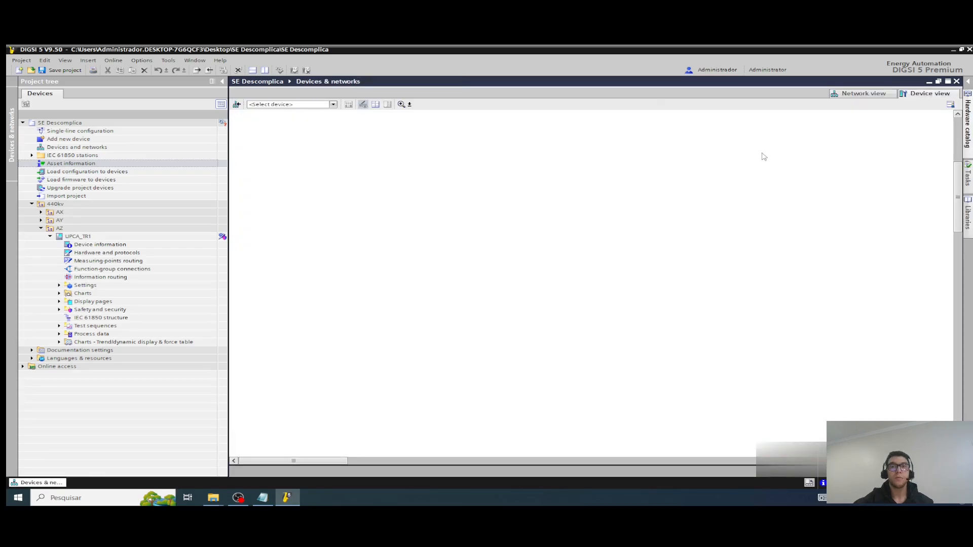
{"action": "left_click", "coordinate": [957, 82]}
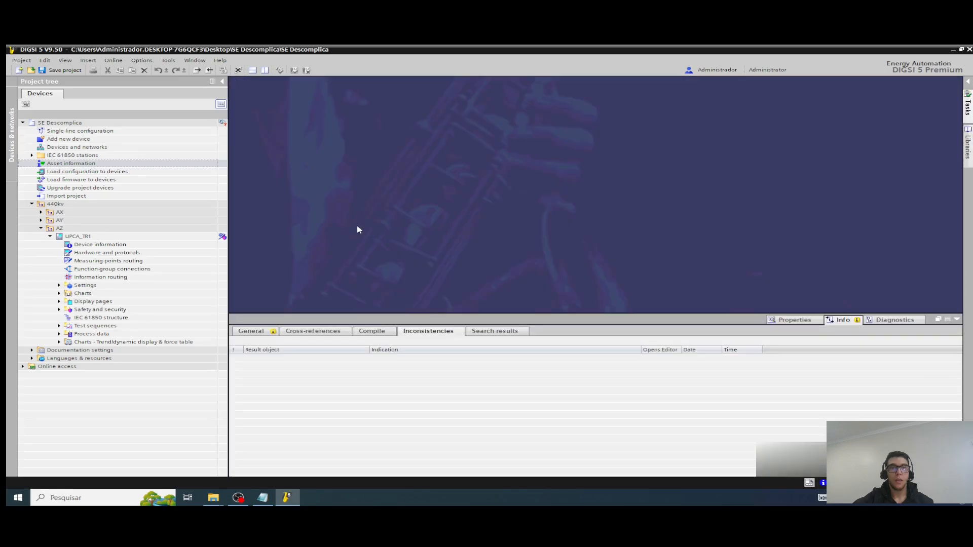
{"action": "left_click", "coordinate": [957, 319]}
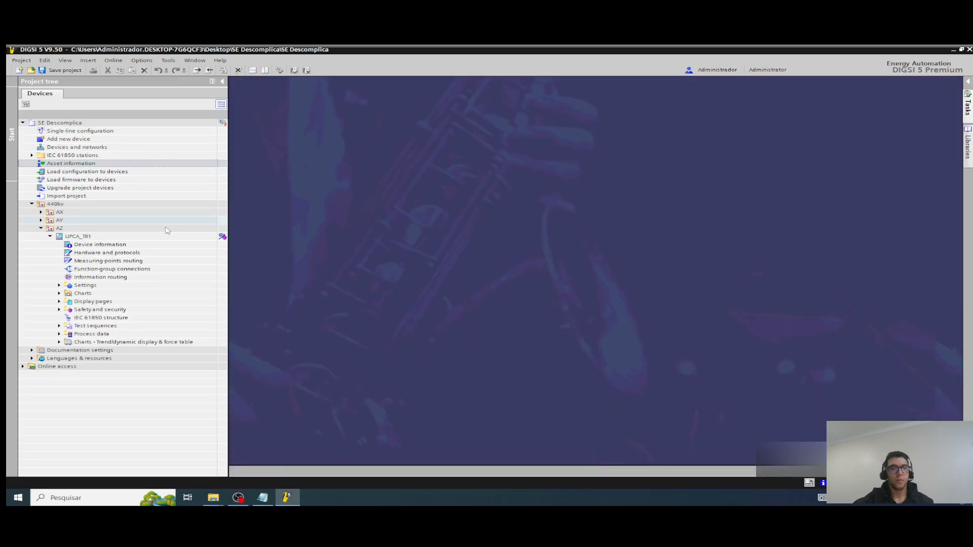
{"action": "left_click", "coordinate": [50, 236]}
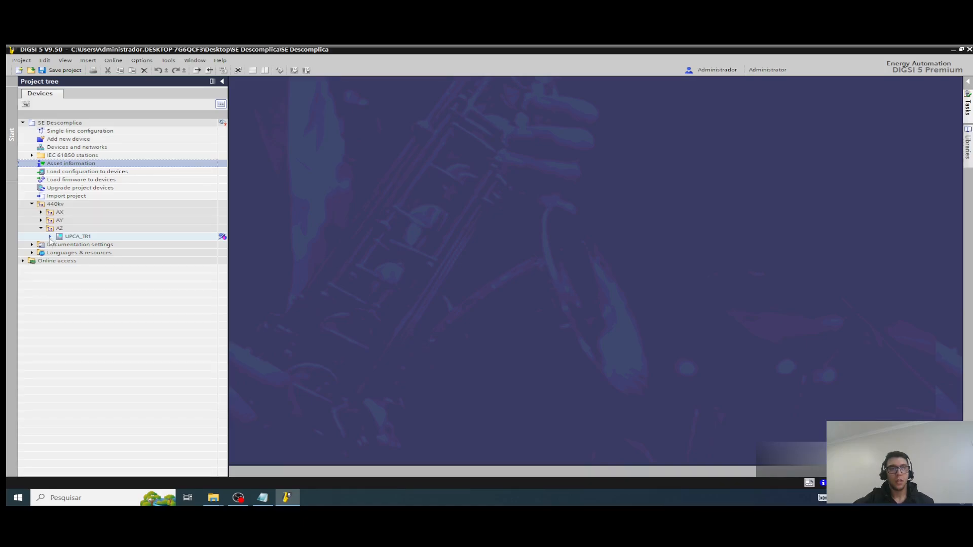
{"action": "left_click", "coordinate": [50, 236]}
{"action": "left_click", "coordinate": [50, 236]}
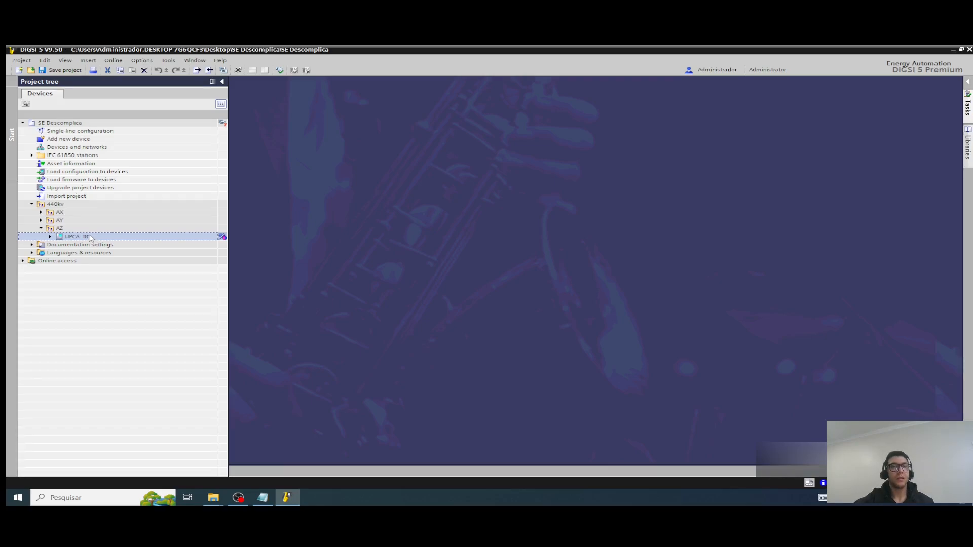
{"action": "double_click", "coordinate": [55, 237]}
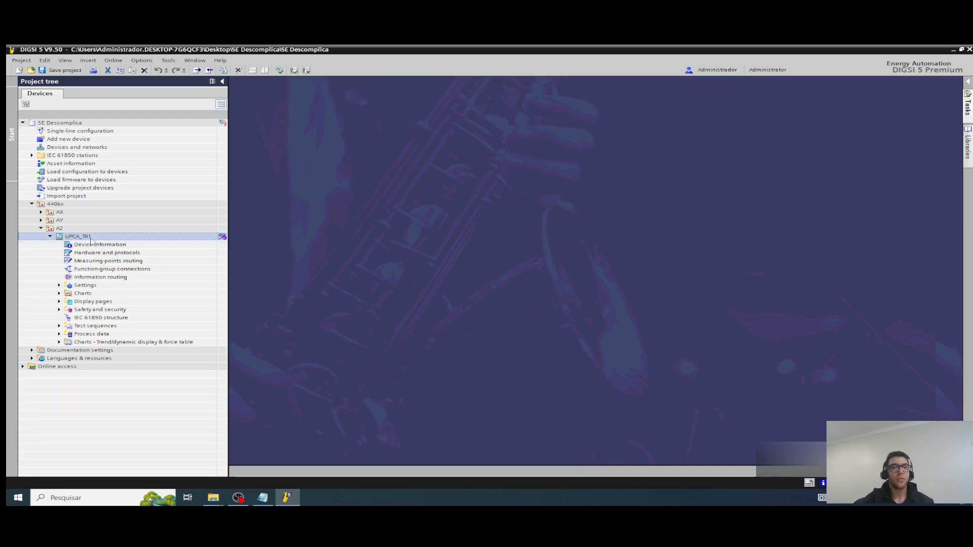
{"action": "left_click", "coordinate": [49, 236]}
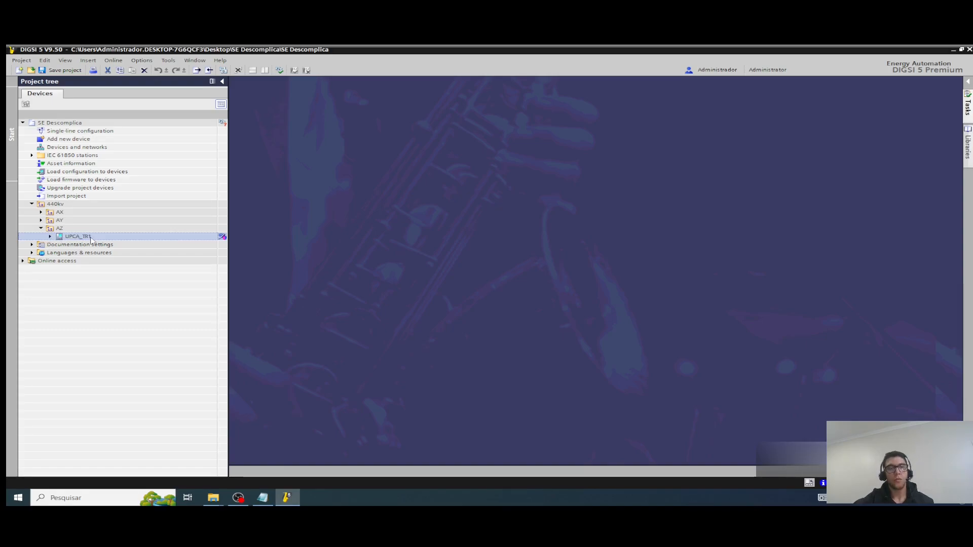
Step: Expand UPCA_TR1 in the project tree and review its settings, including the power system entries
{"action": "left_click", "coordinate": [50, 237]}
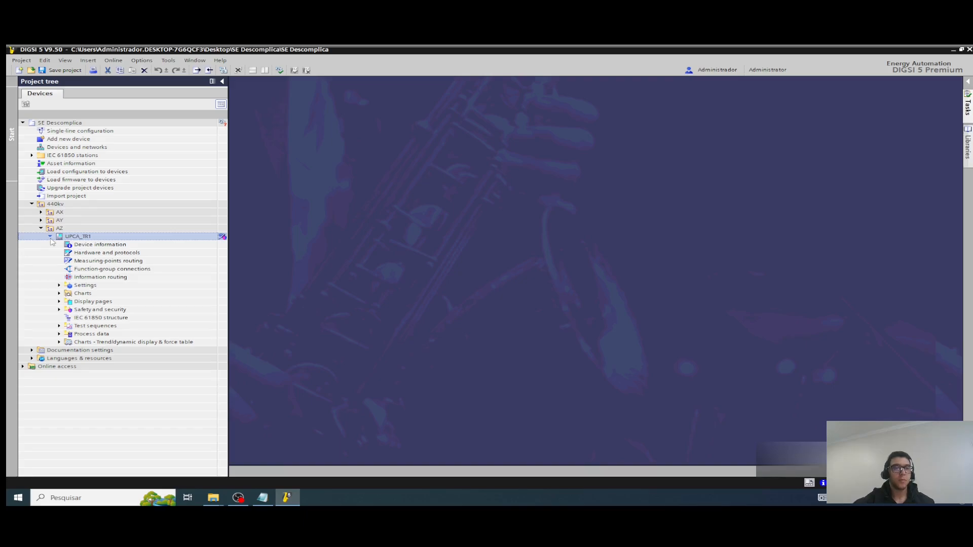
{"action": "left_click", "coordinate": [59, 285]}
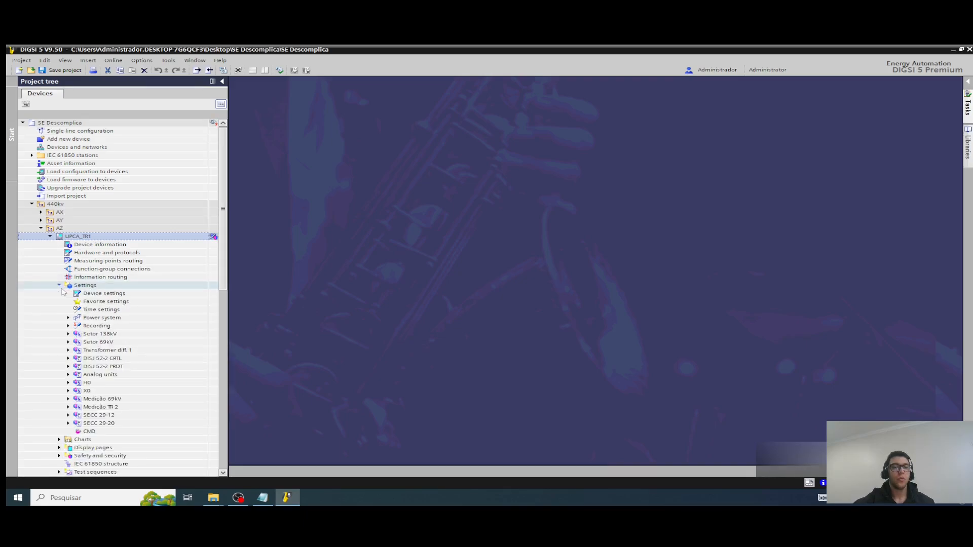
{"action": "left_click", "coordinate": [69, 318]}
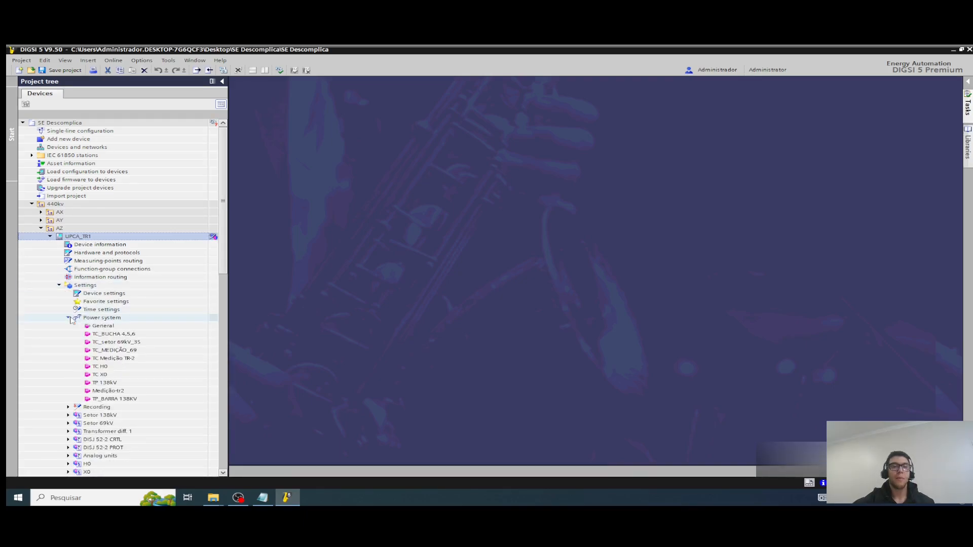
{"action": "left_click", "coordinate": [69, 317]}
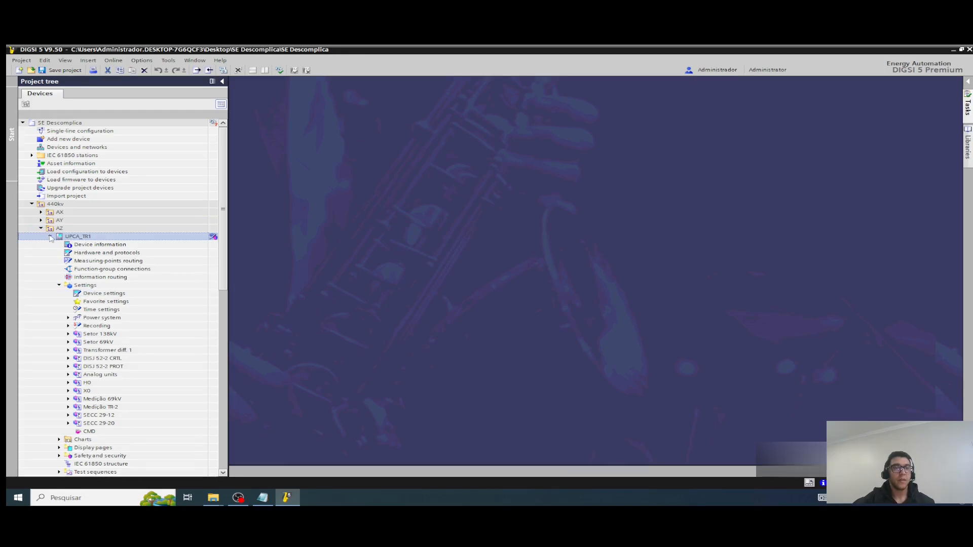
{"action": "double_click", "coordinate": [50, 237]}
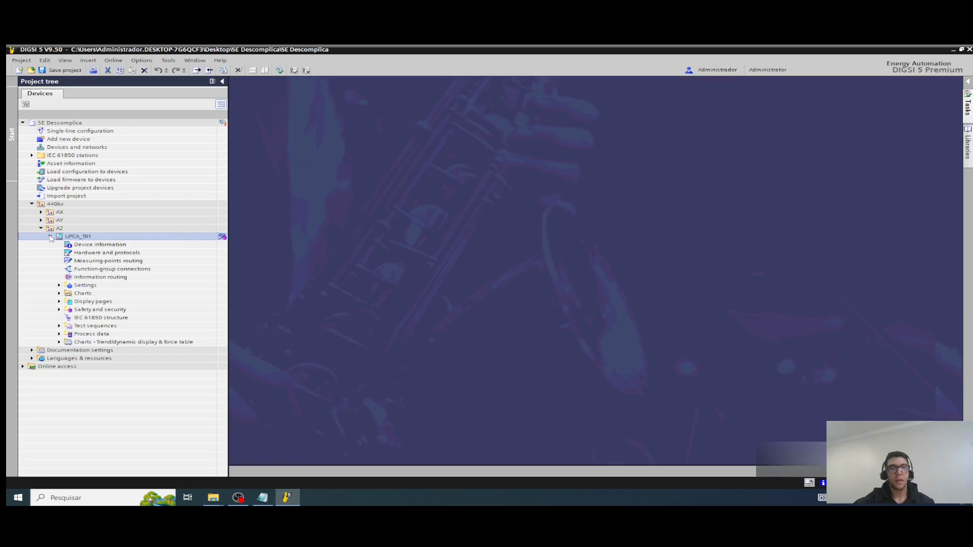